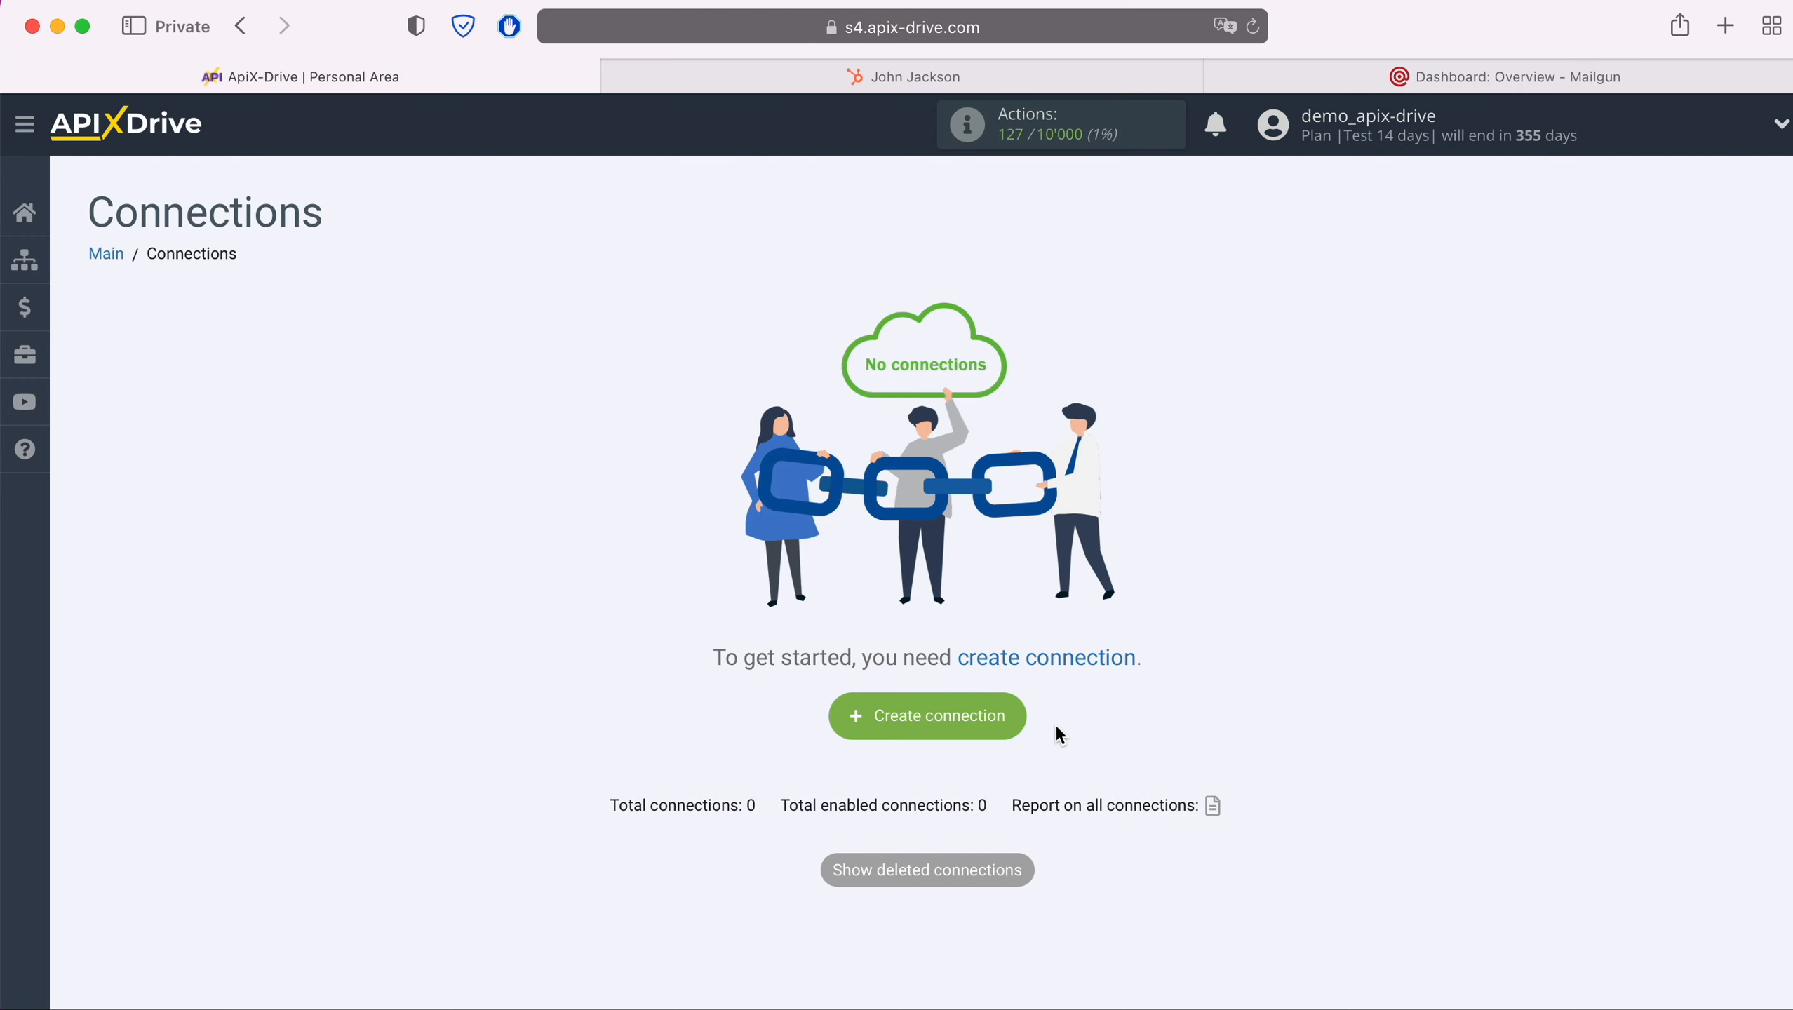
Create a new connection and set Hubspot as the data source system
left_click(1015, 716)
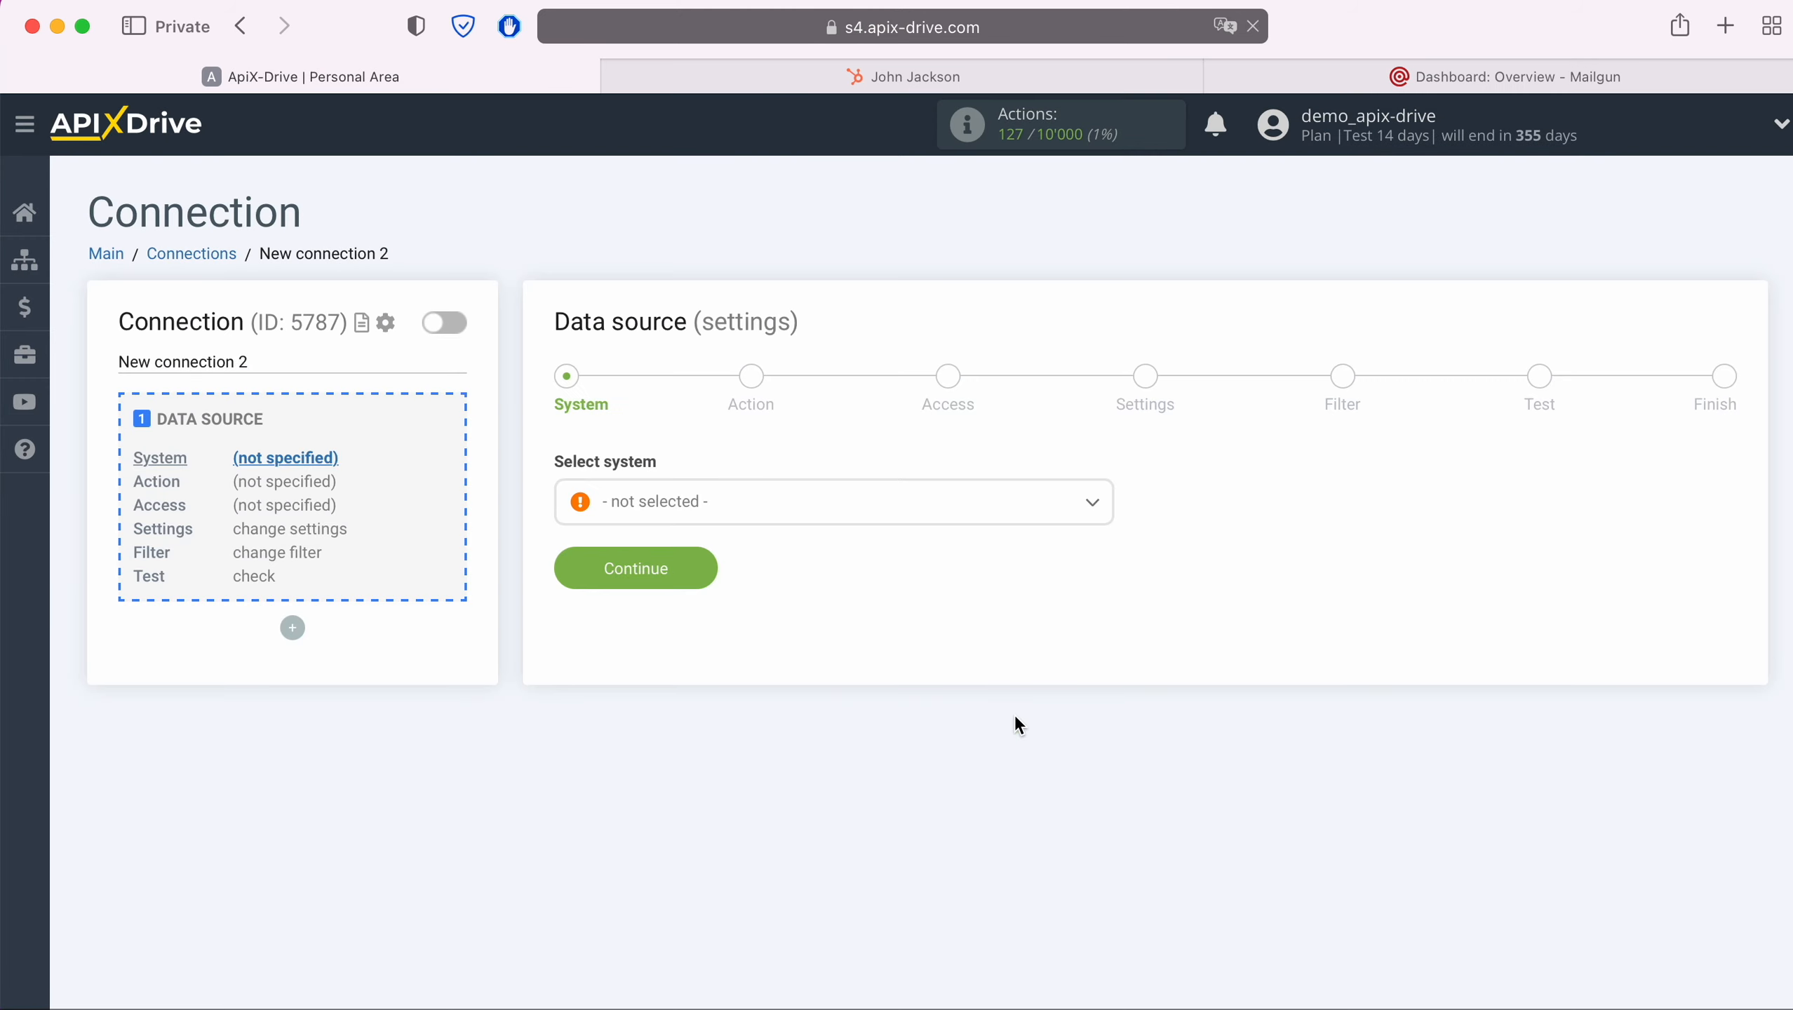
left_click(774, 521)
scroll(808, 733, "down", 10)
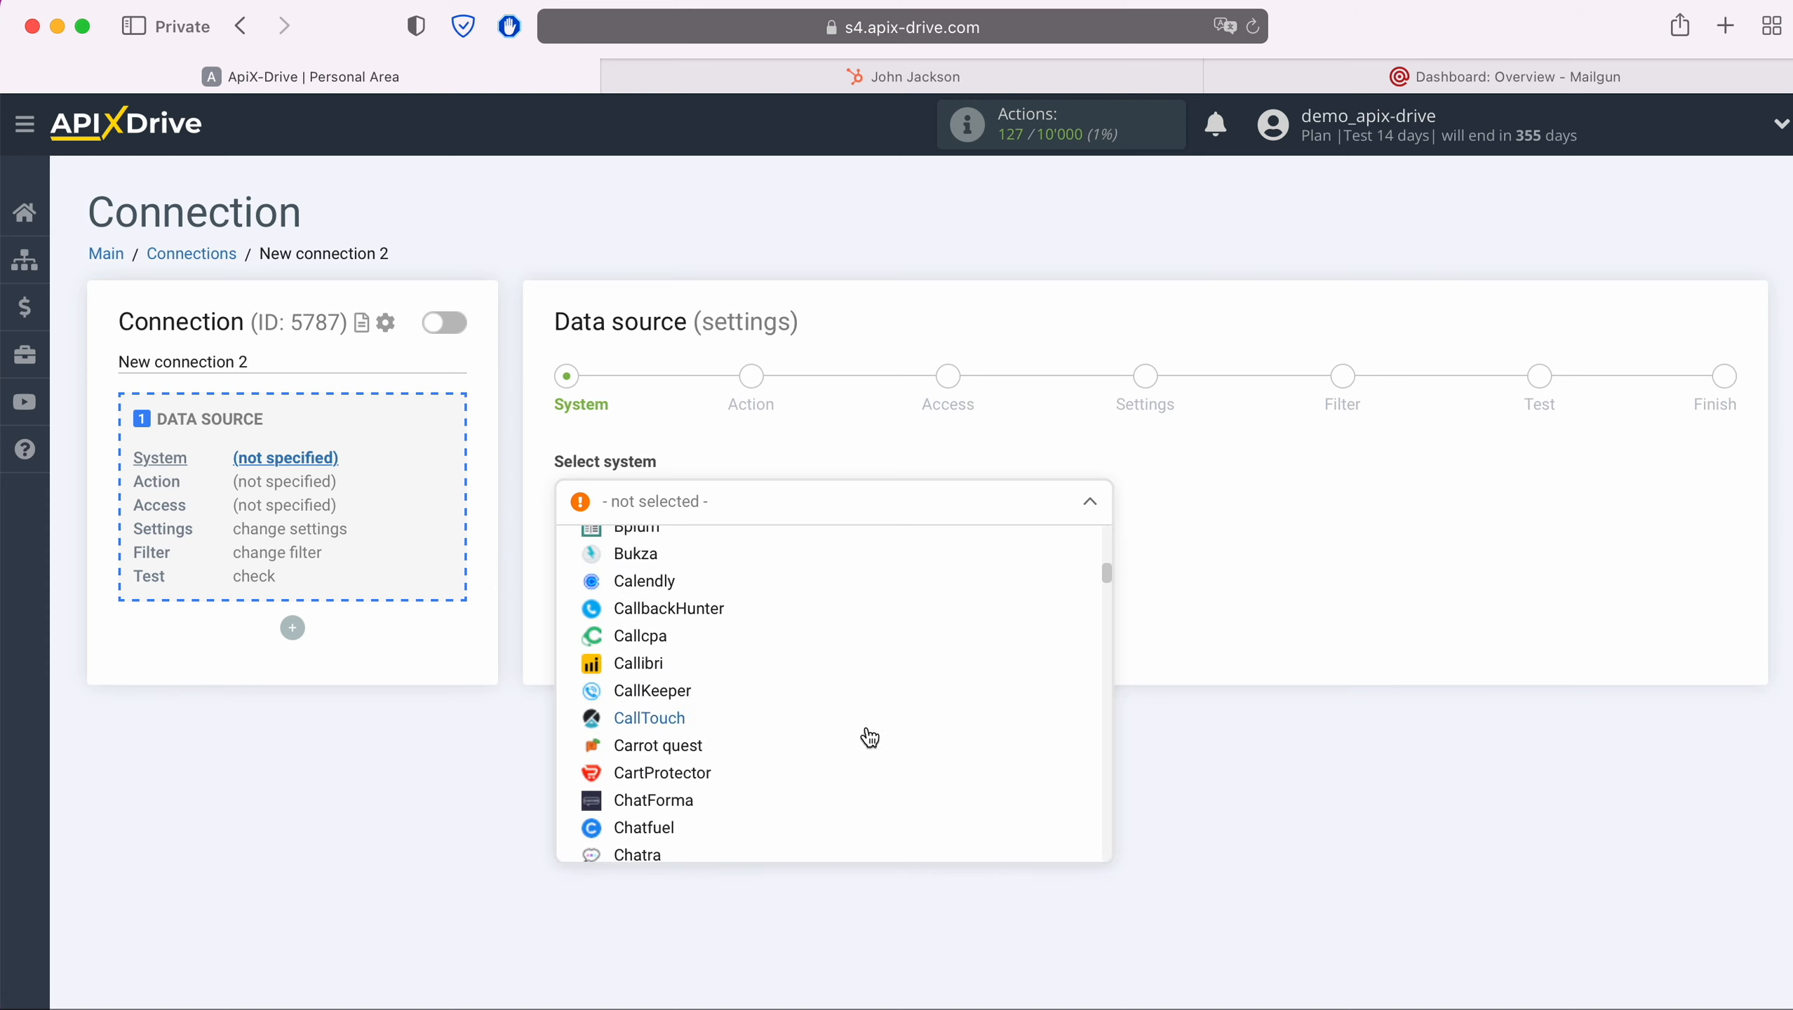
scroll(870, 738, "down", 15)
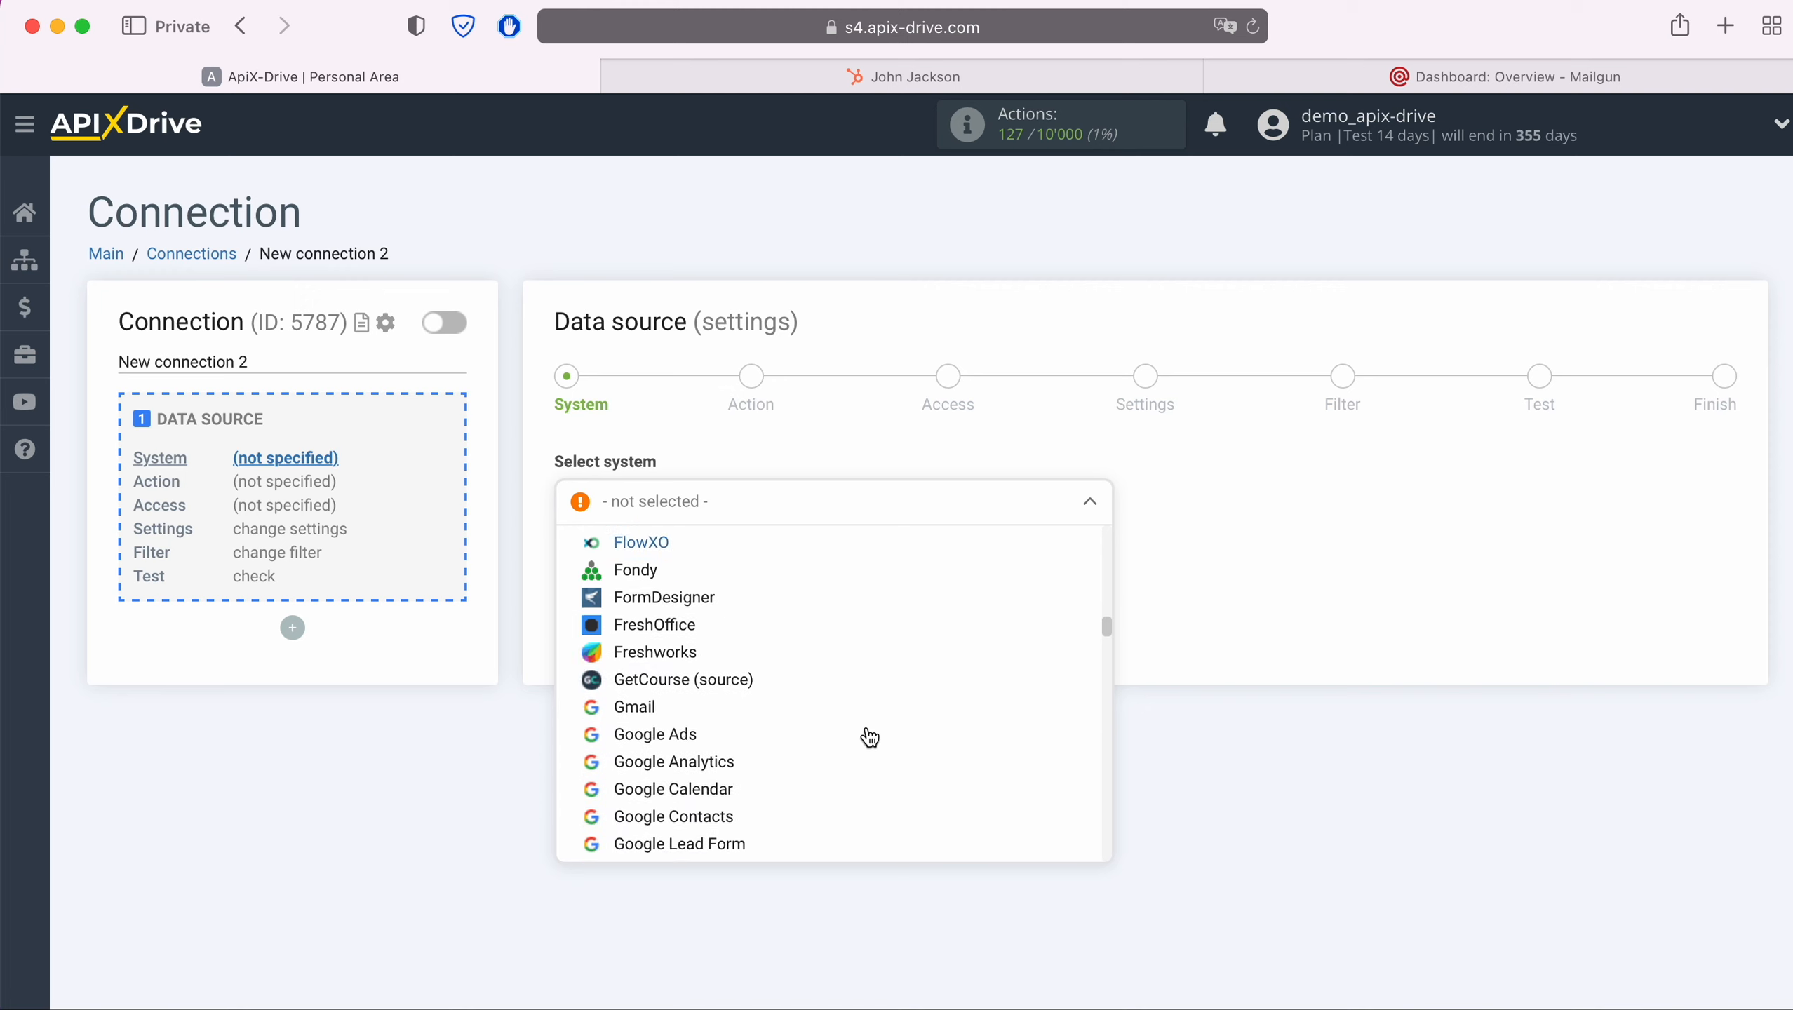
scroll(869, 738, "down", 5)
left_click(828, 689)
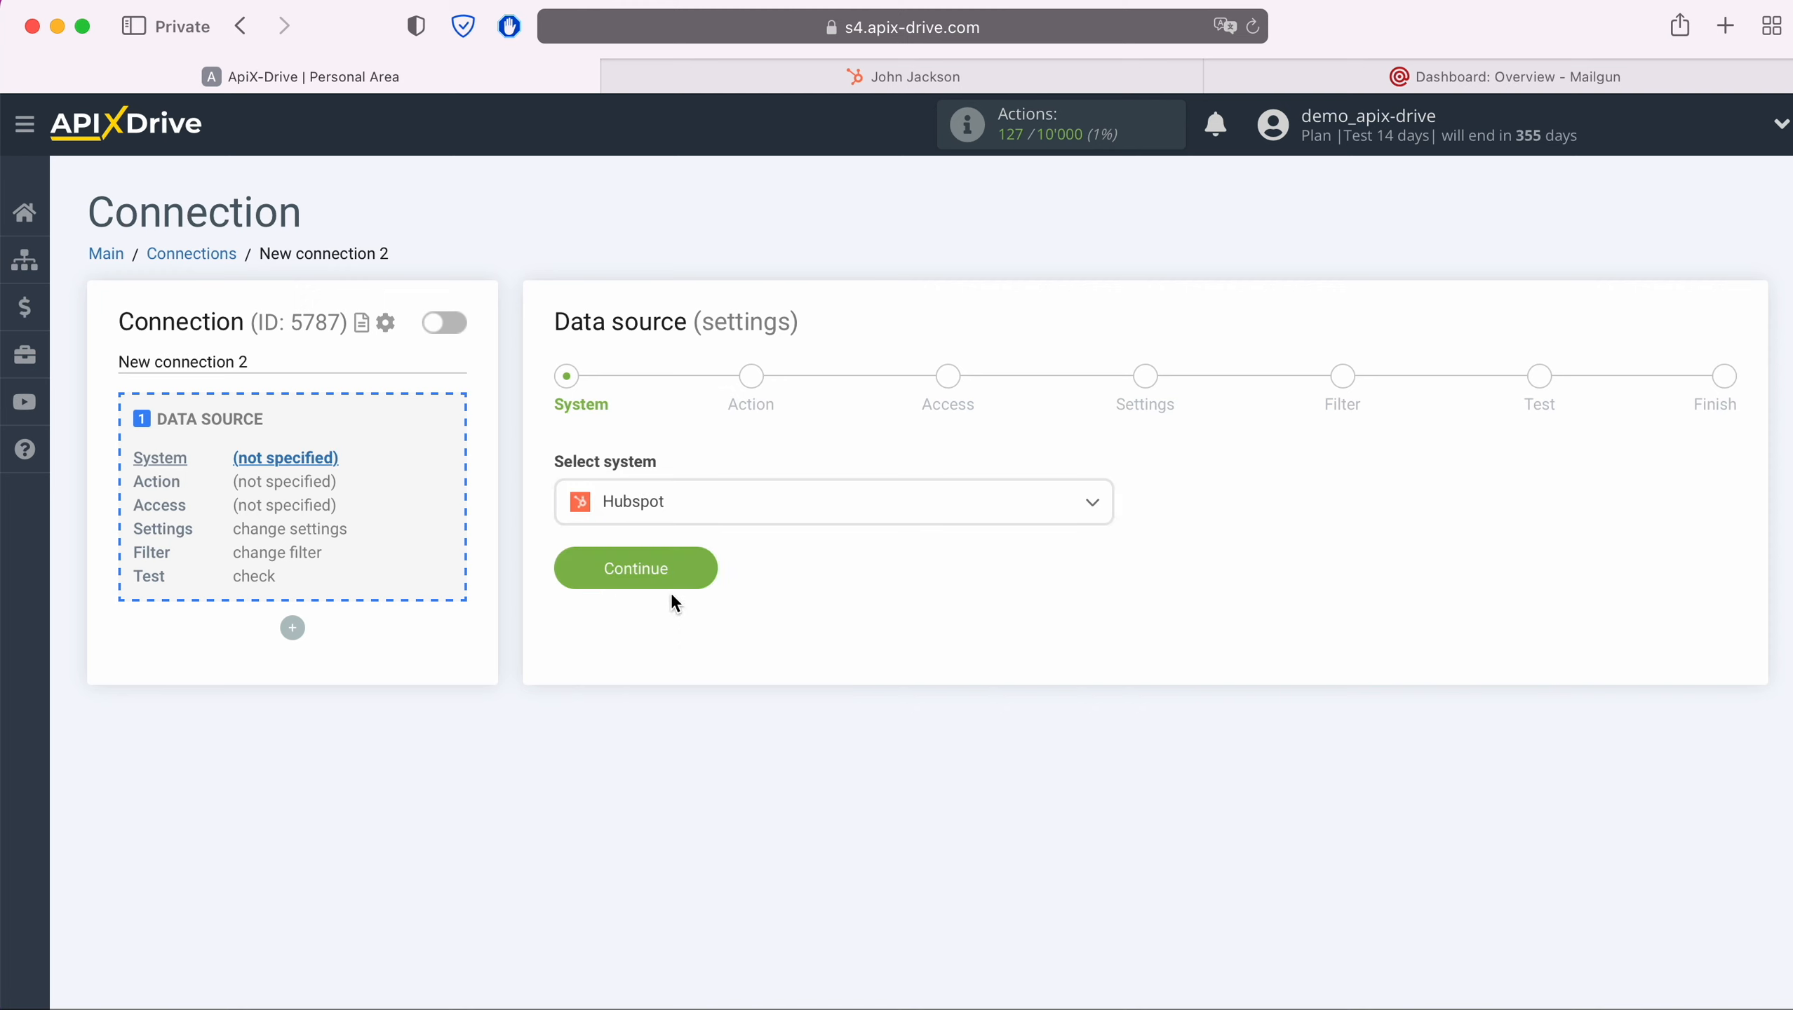
left_click(703, 571)
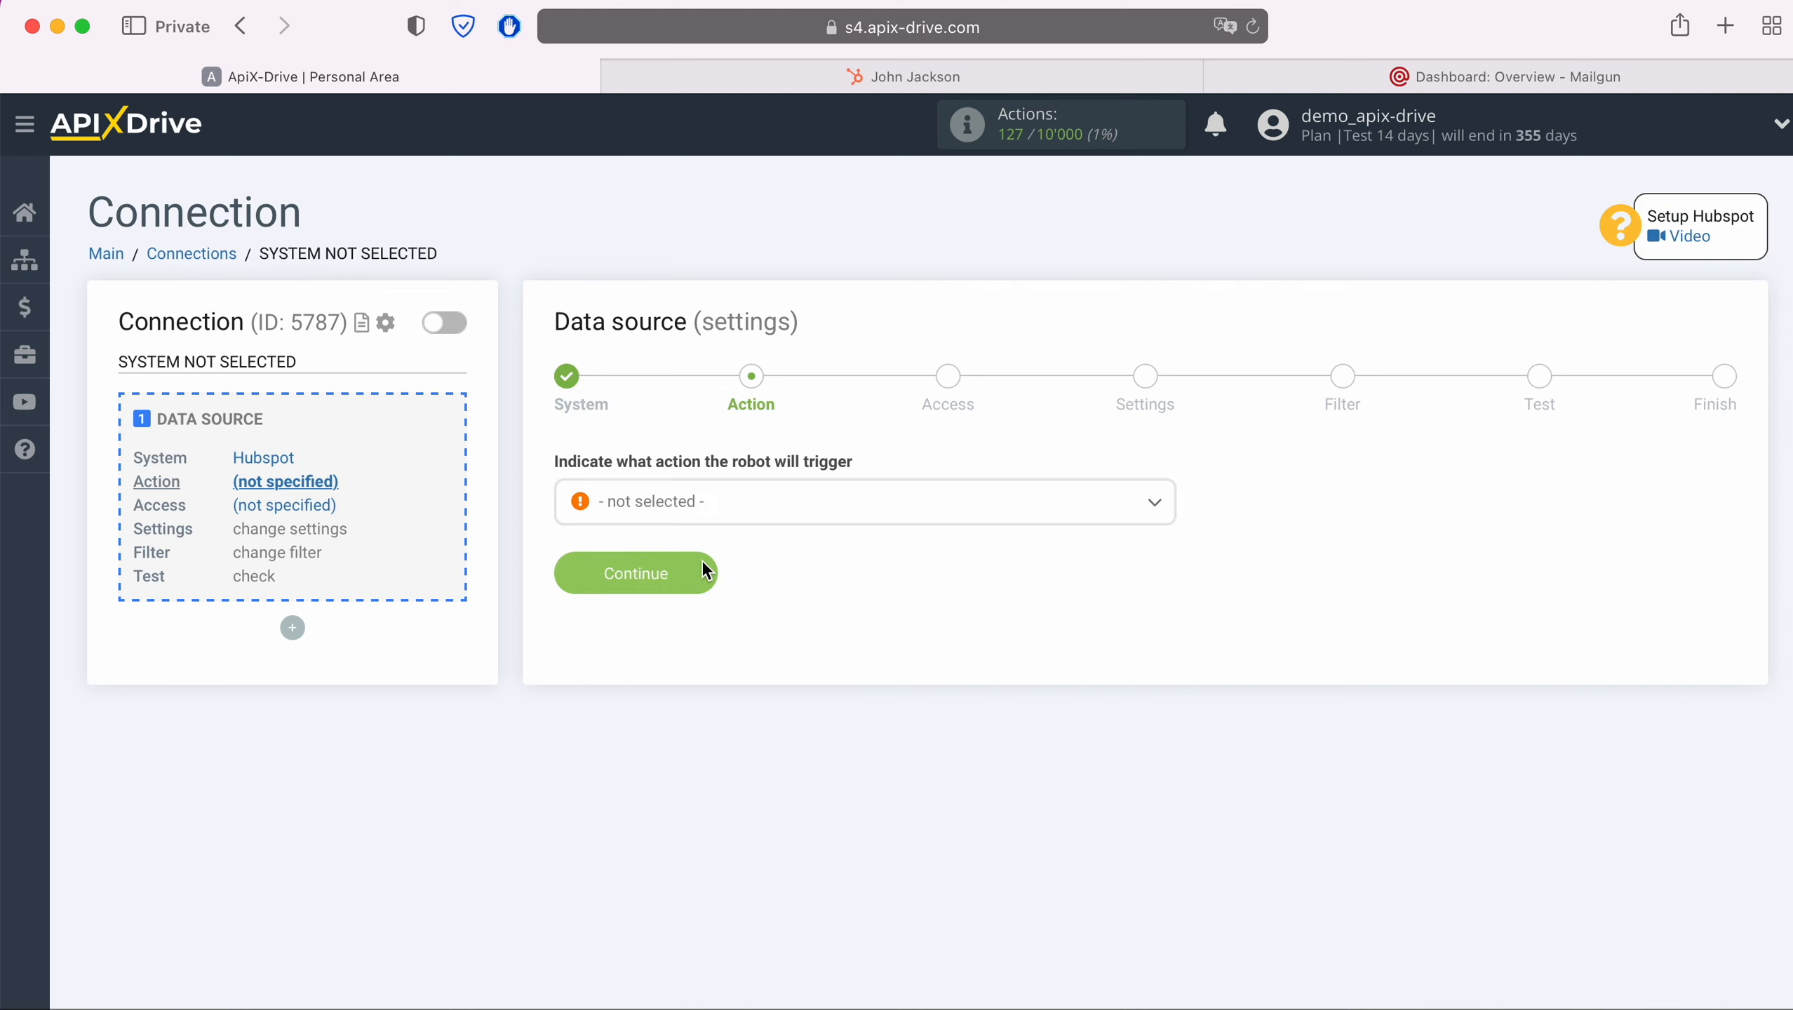
Choose Get Contacts (new) as the action the source will trigger
left_click(719, 518)
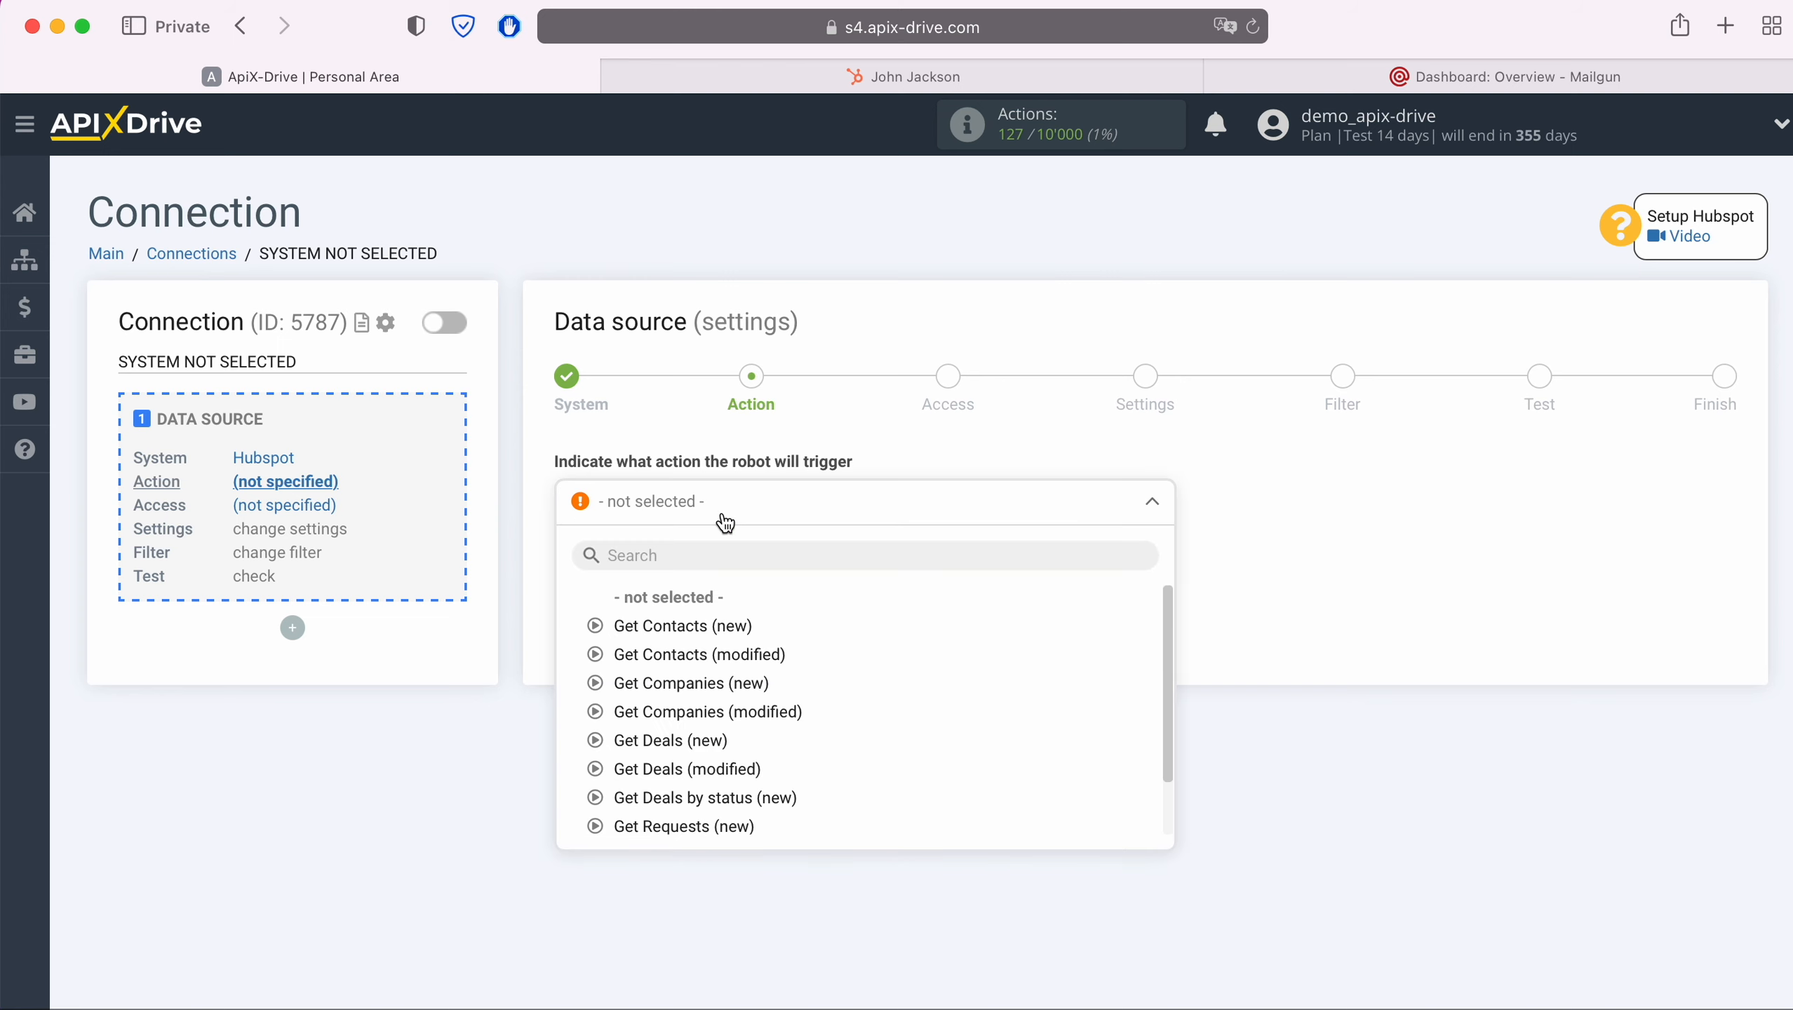
left_click(721, 628)
left_click(706, 571)
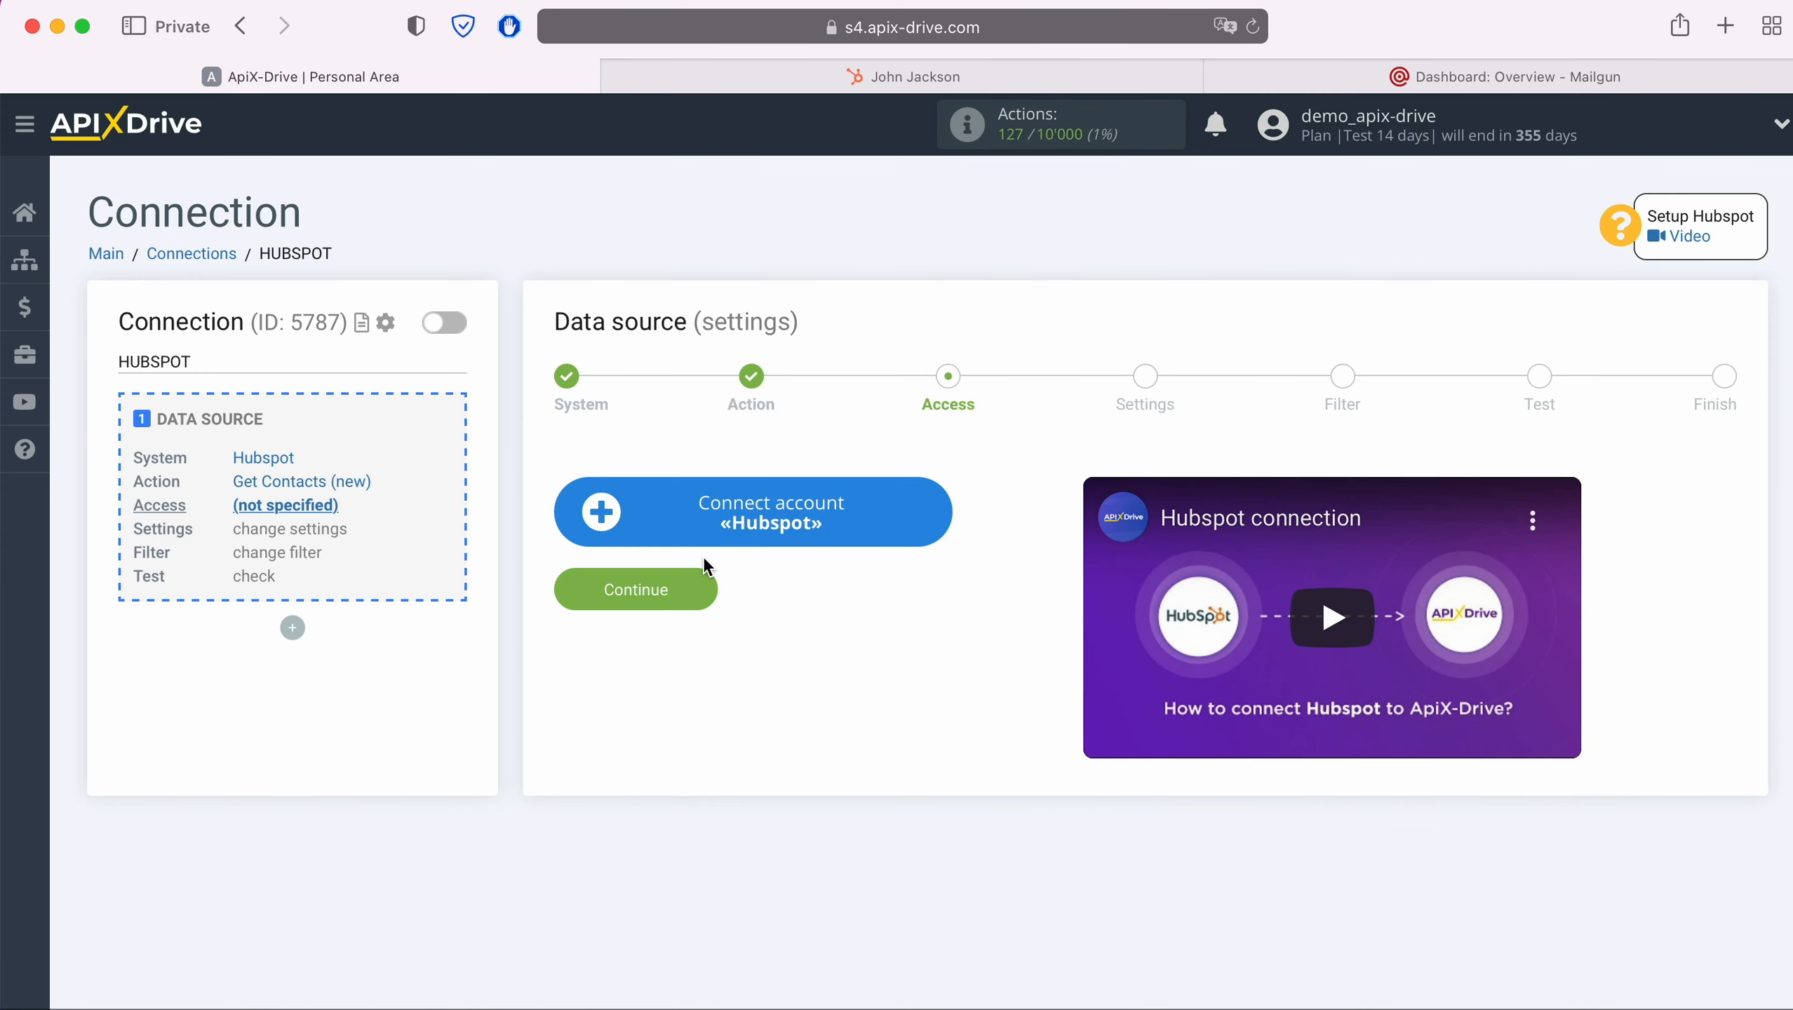
Start connecting a Hubspot account and copy the API key from HubSpot's integration settings
left_click(932, 518)
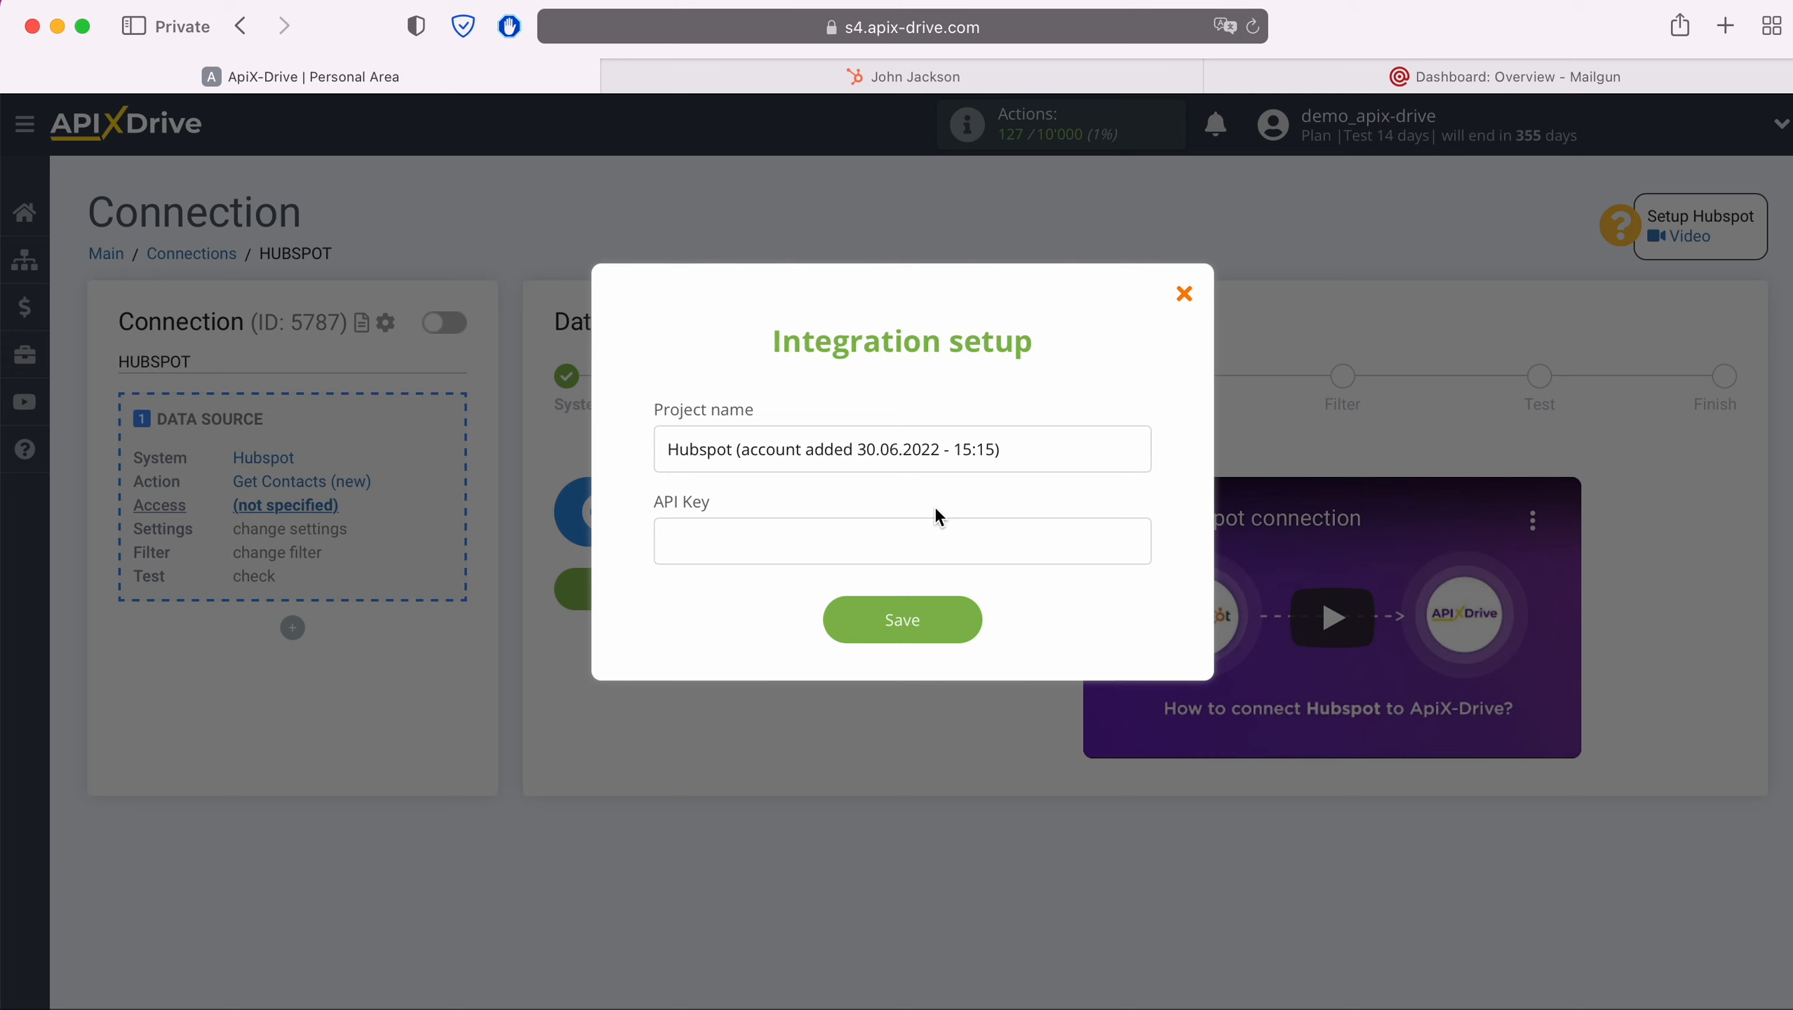
left_click(992, 79)
left_click(1664, 152)
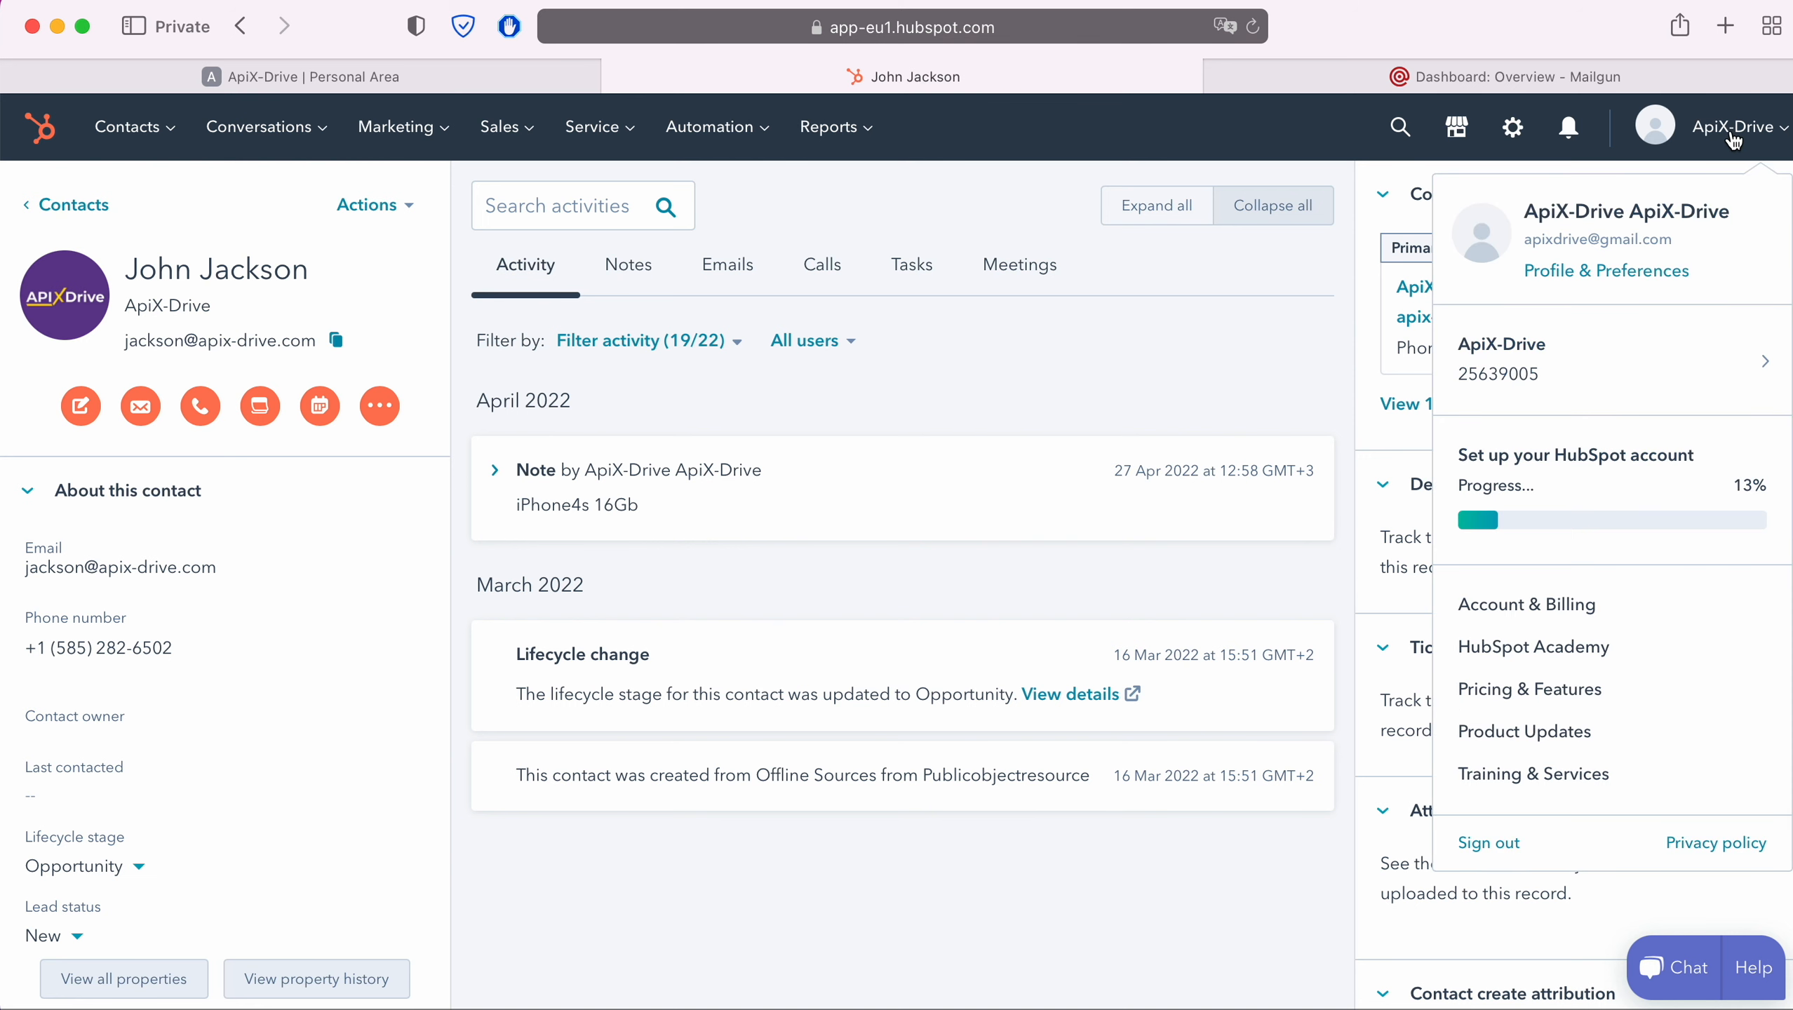
left_click(1663, 268)
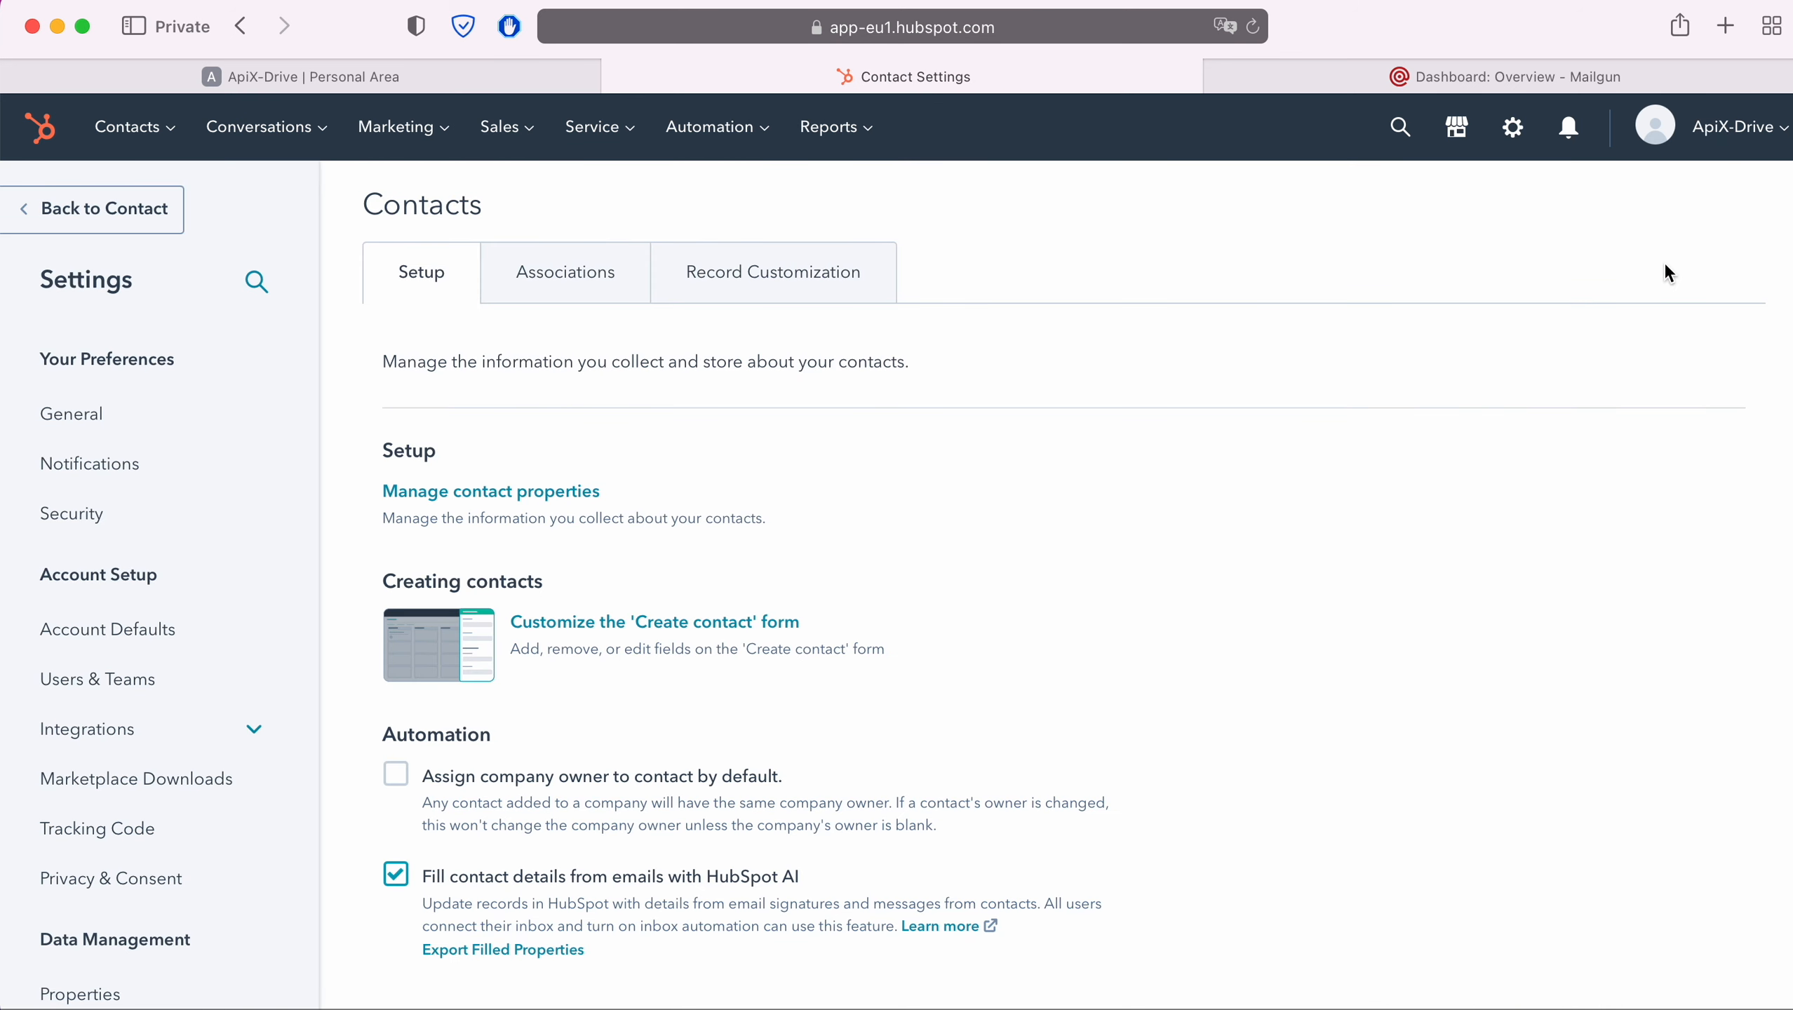
left_click(131, 734)
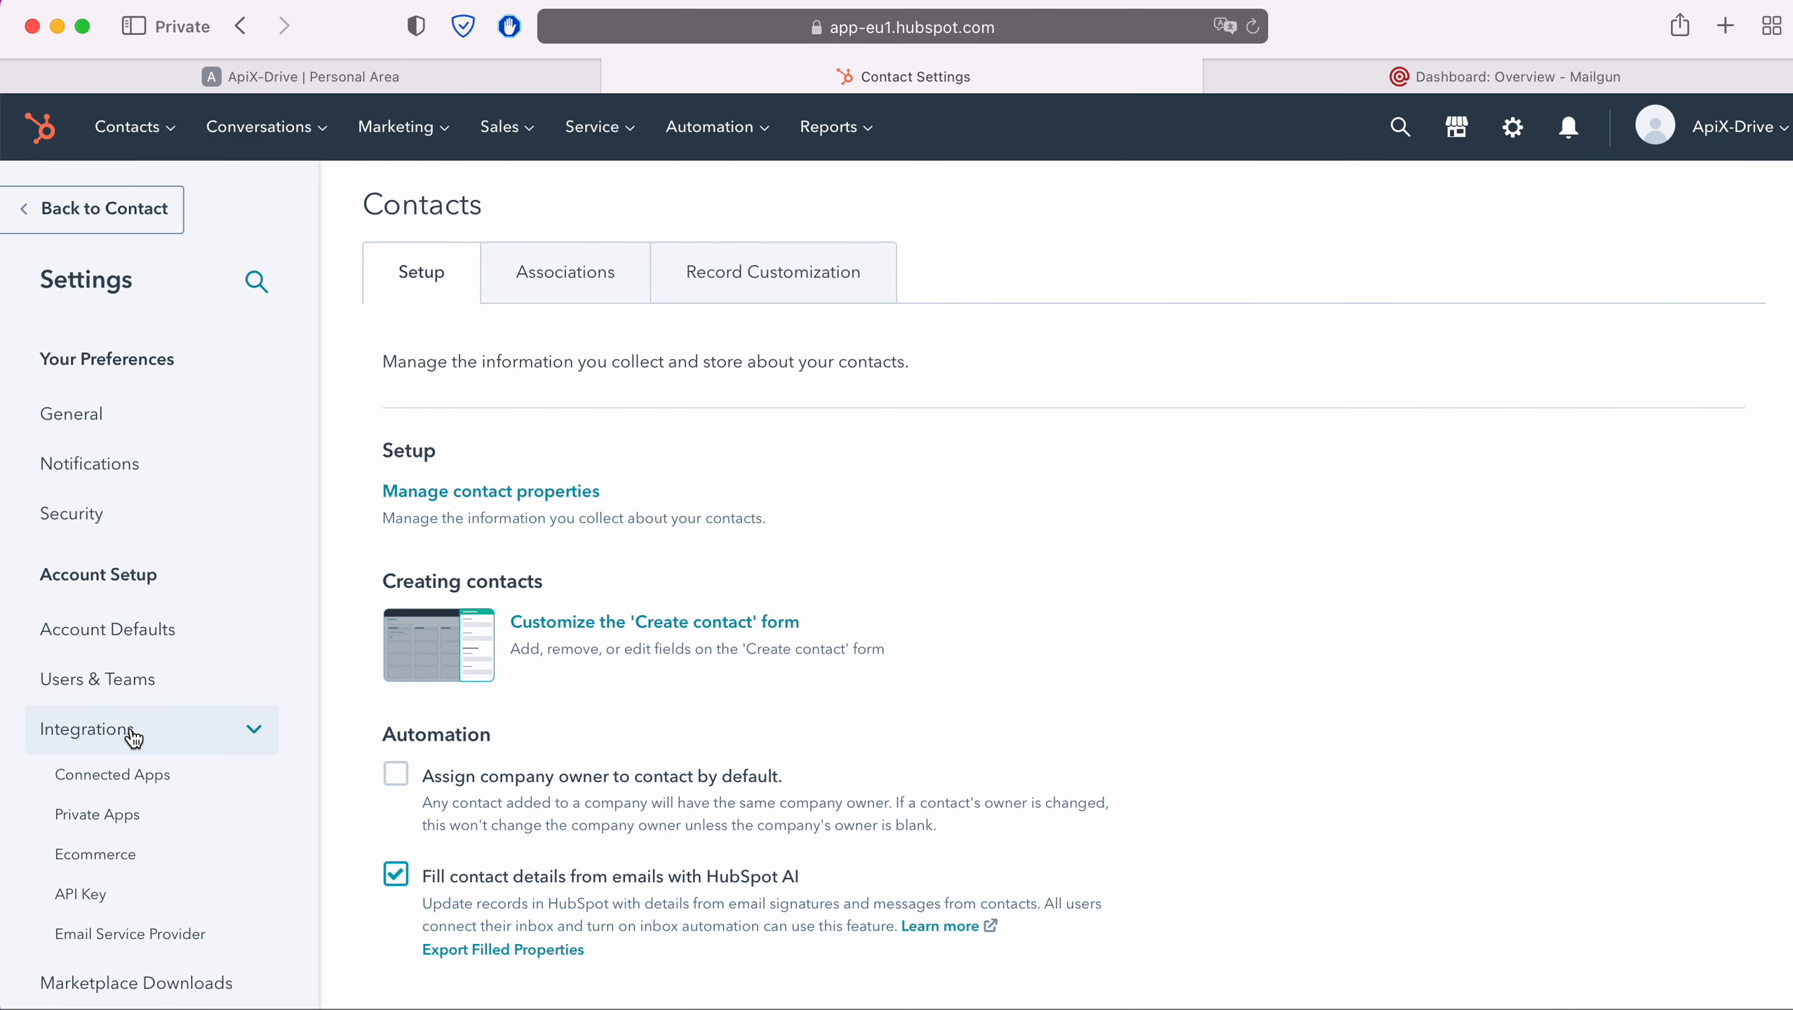
left_click(92, 895)
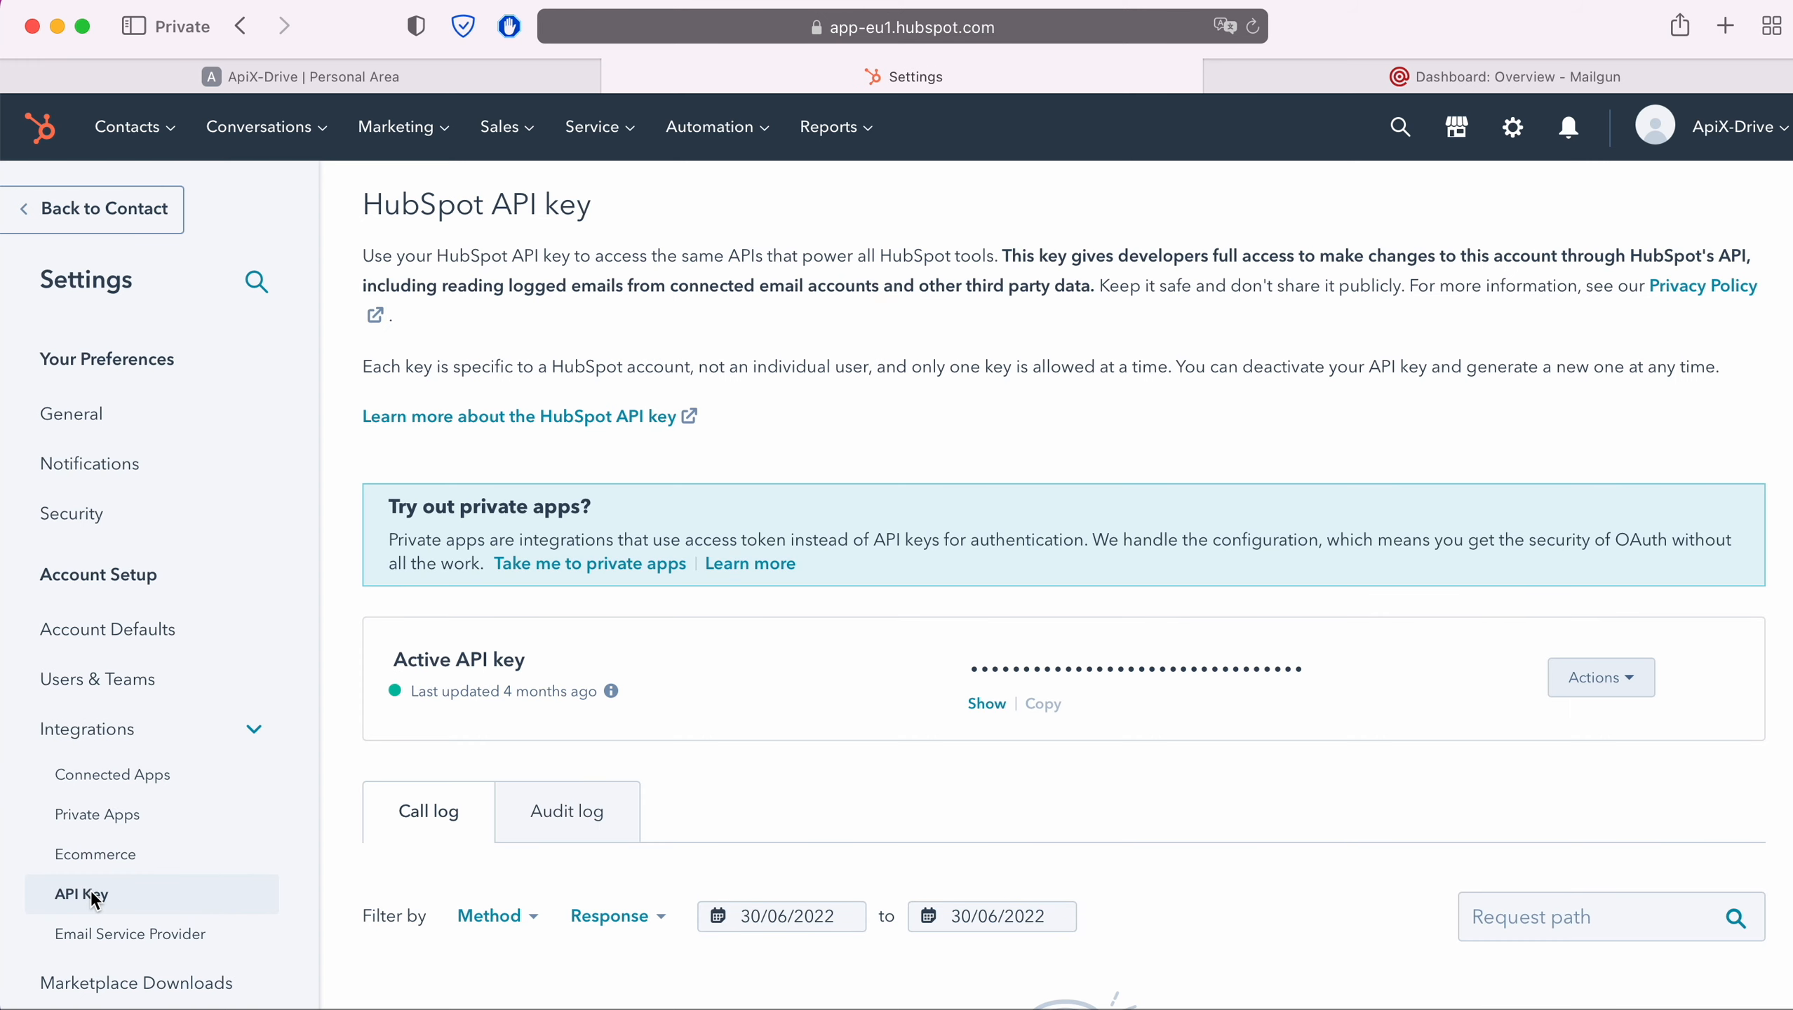
left_click(984, 703)
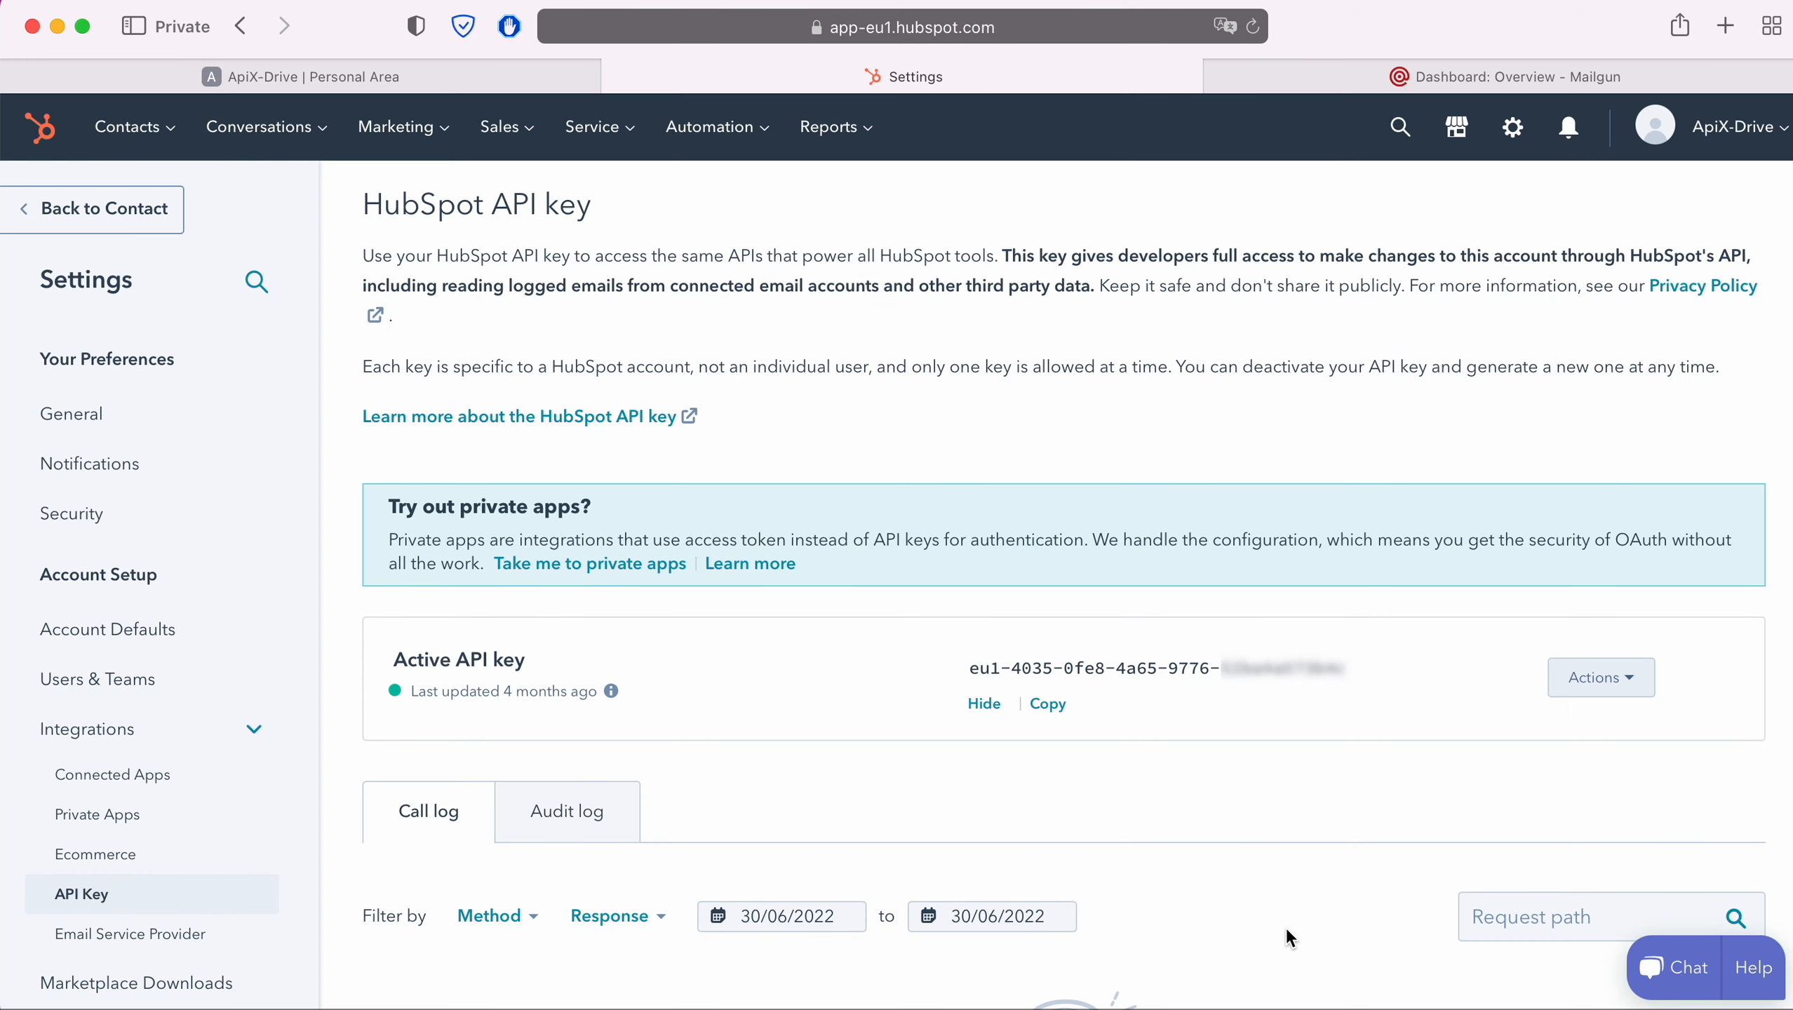
left_click_drag(970, 668, 1329, 664)
right_click(1332, 675)
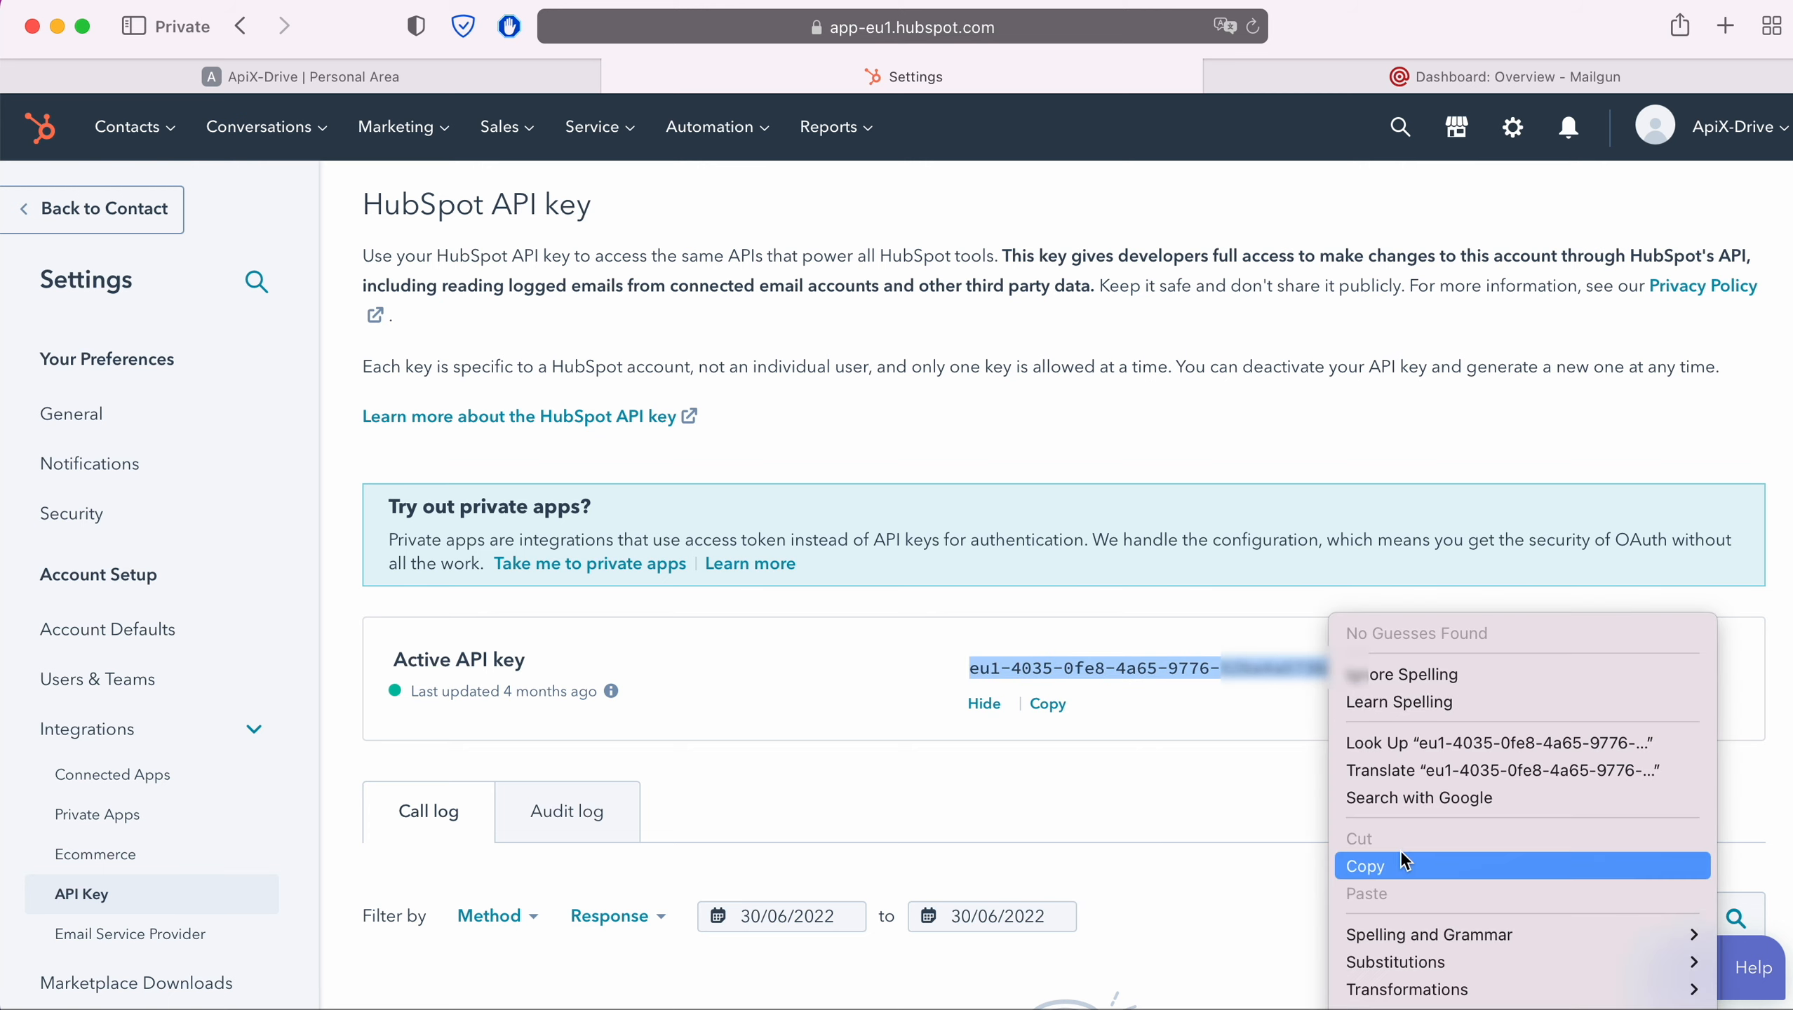
left_click(1364, 865)
Paste the HubSpot API key into the integration setup and save it
left_click(303, 76)
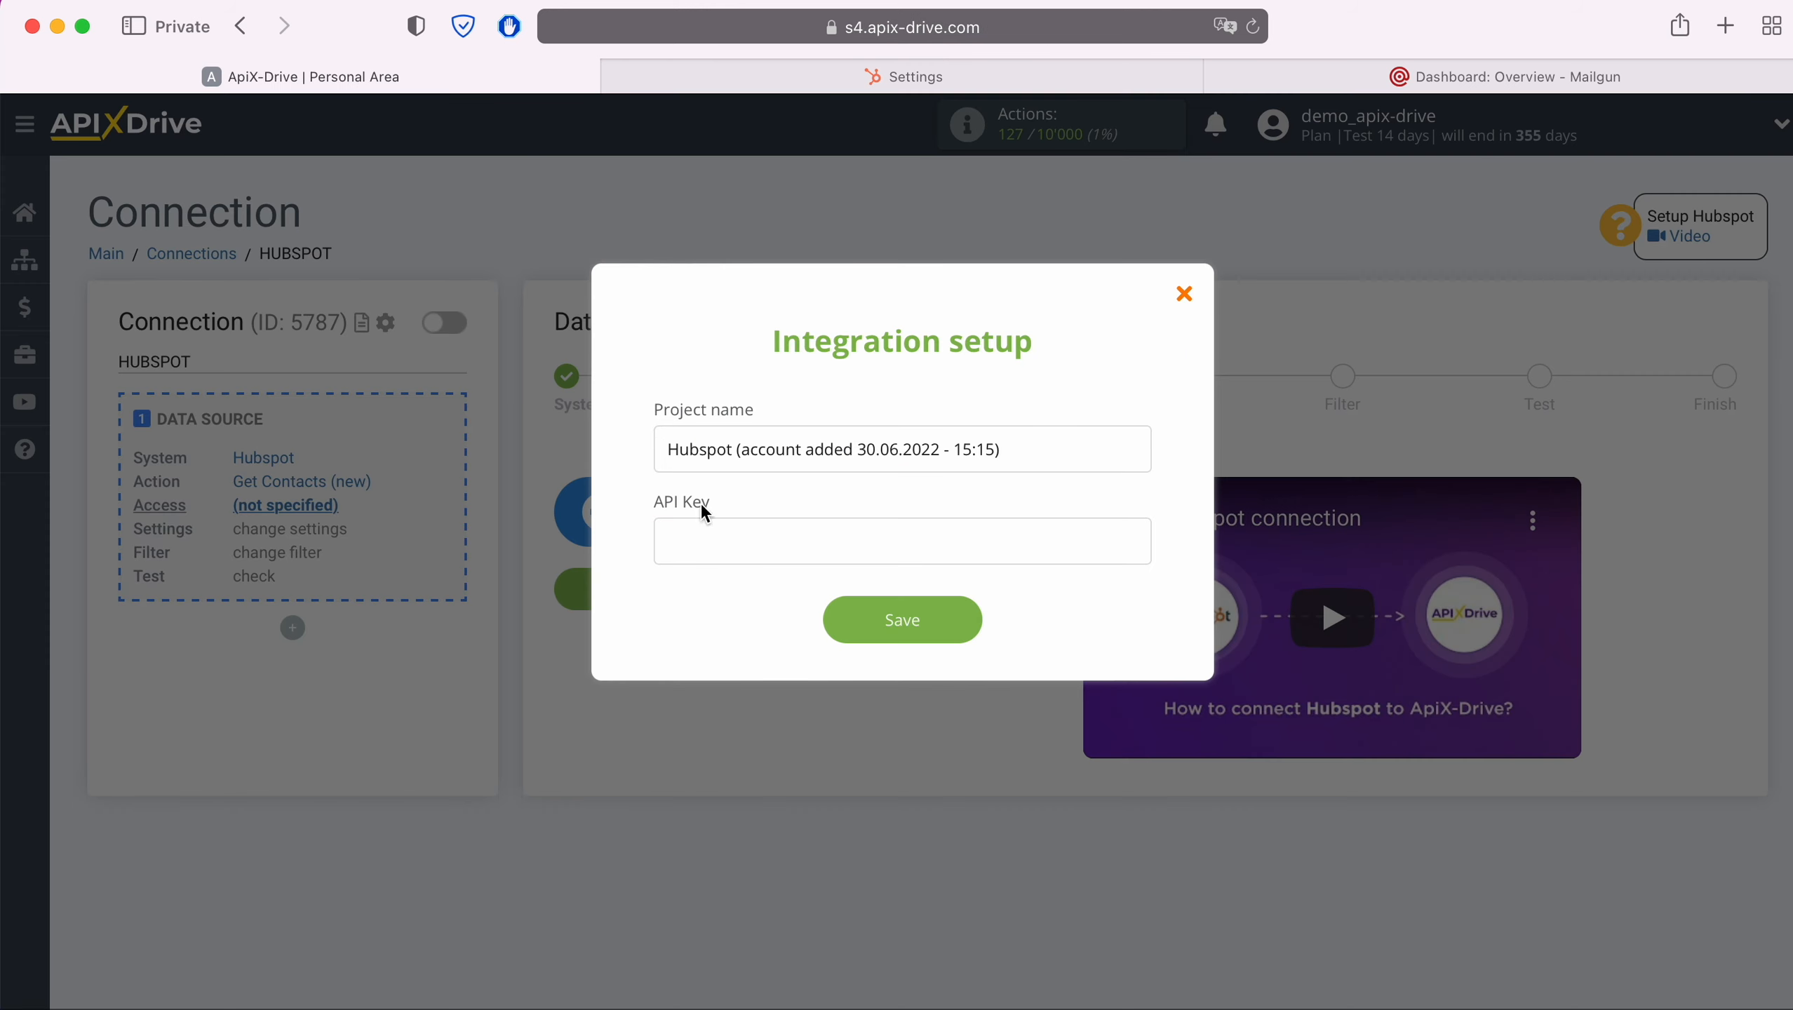
right_click(721, 530)
left_click(770, 597)
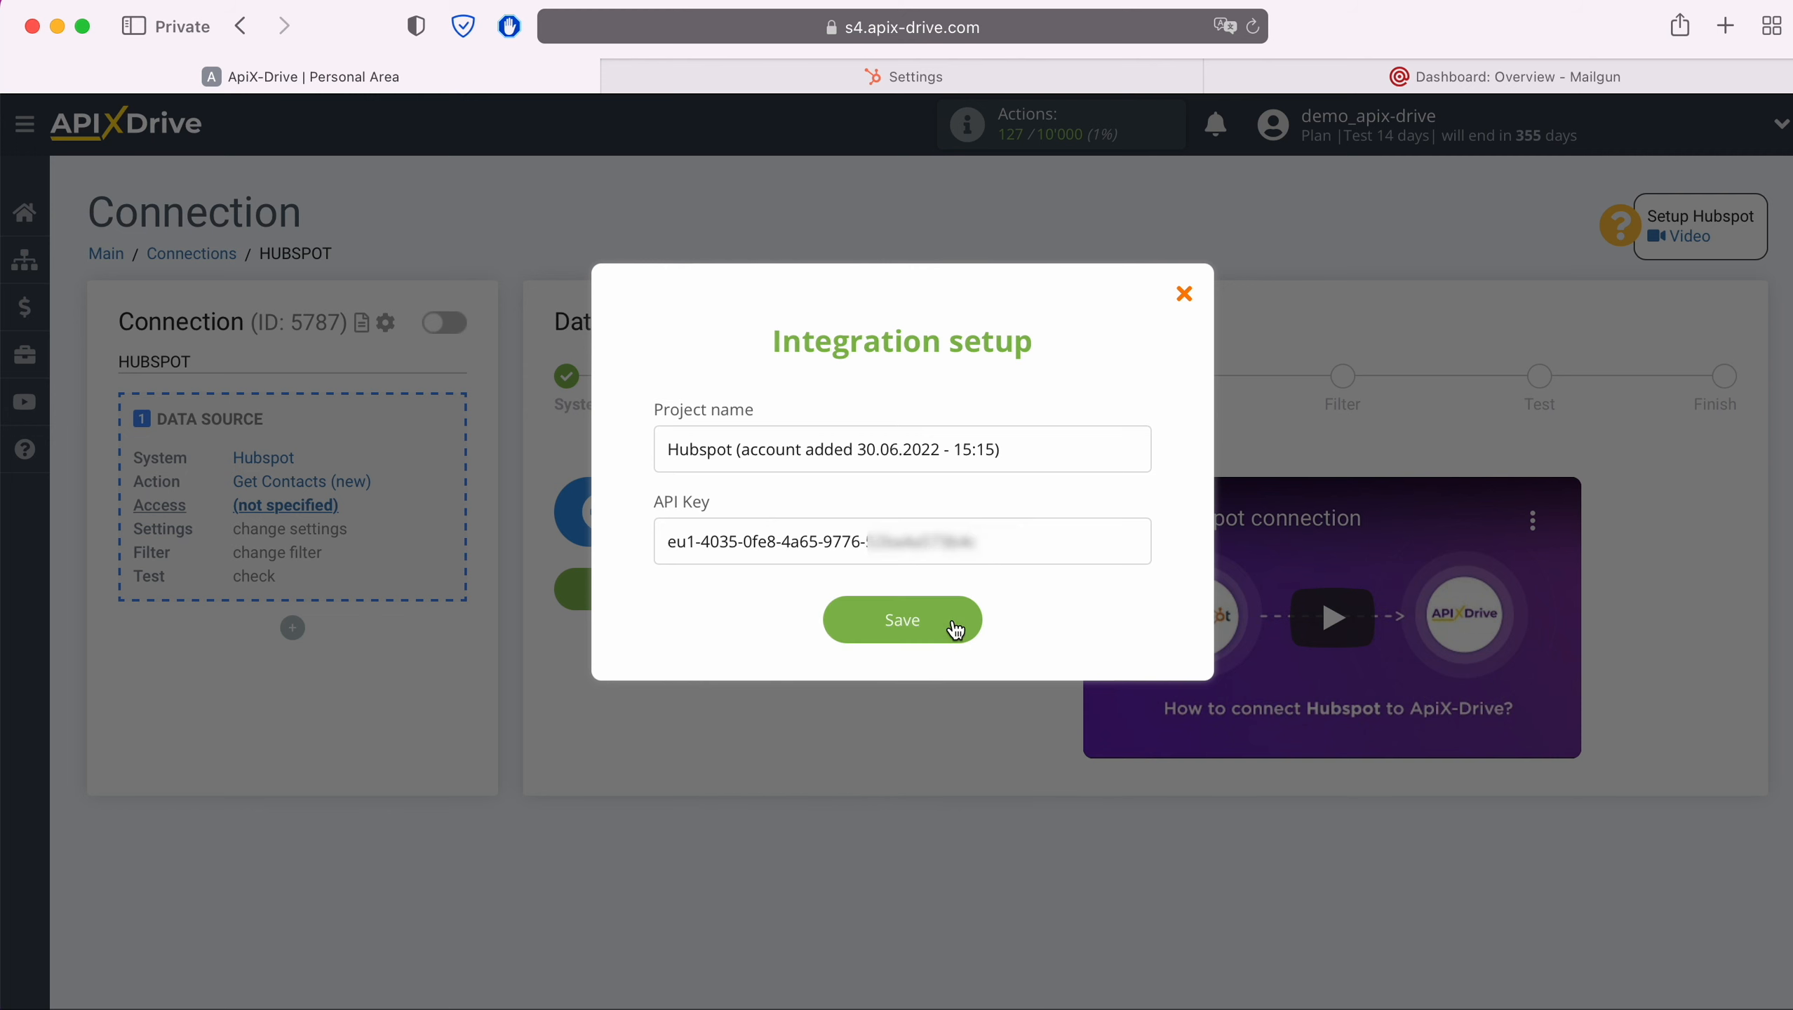
left_click(955, 628)
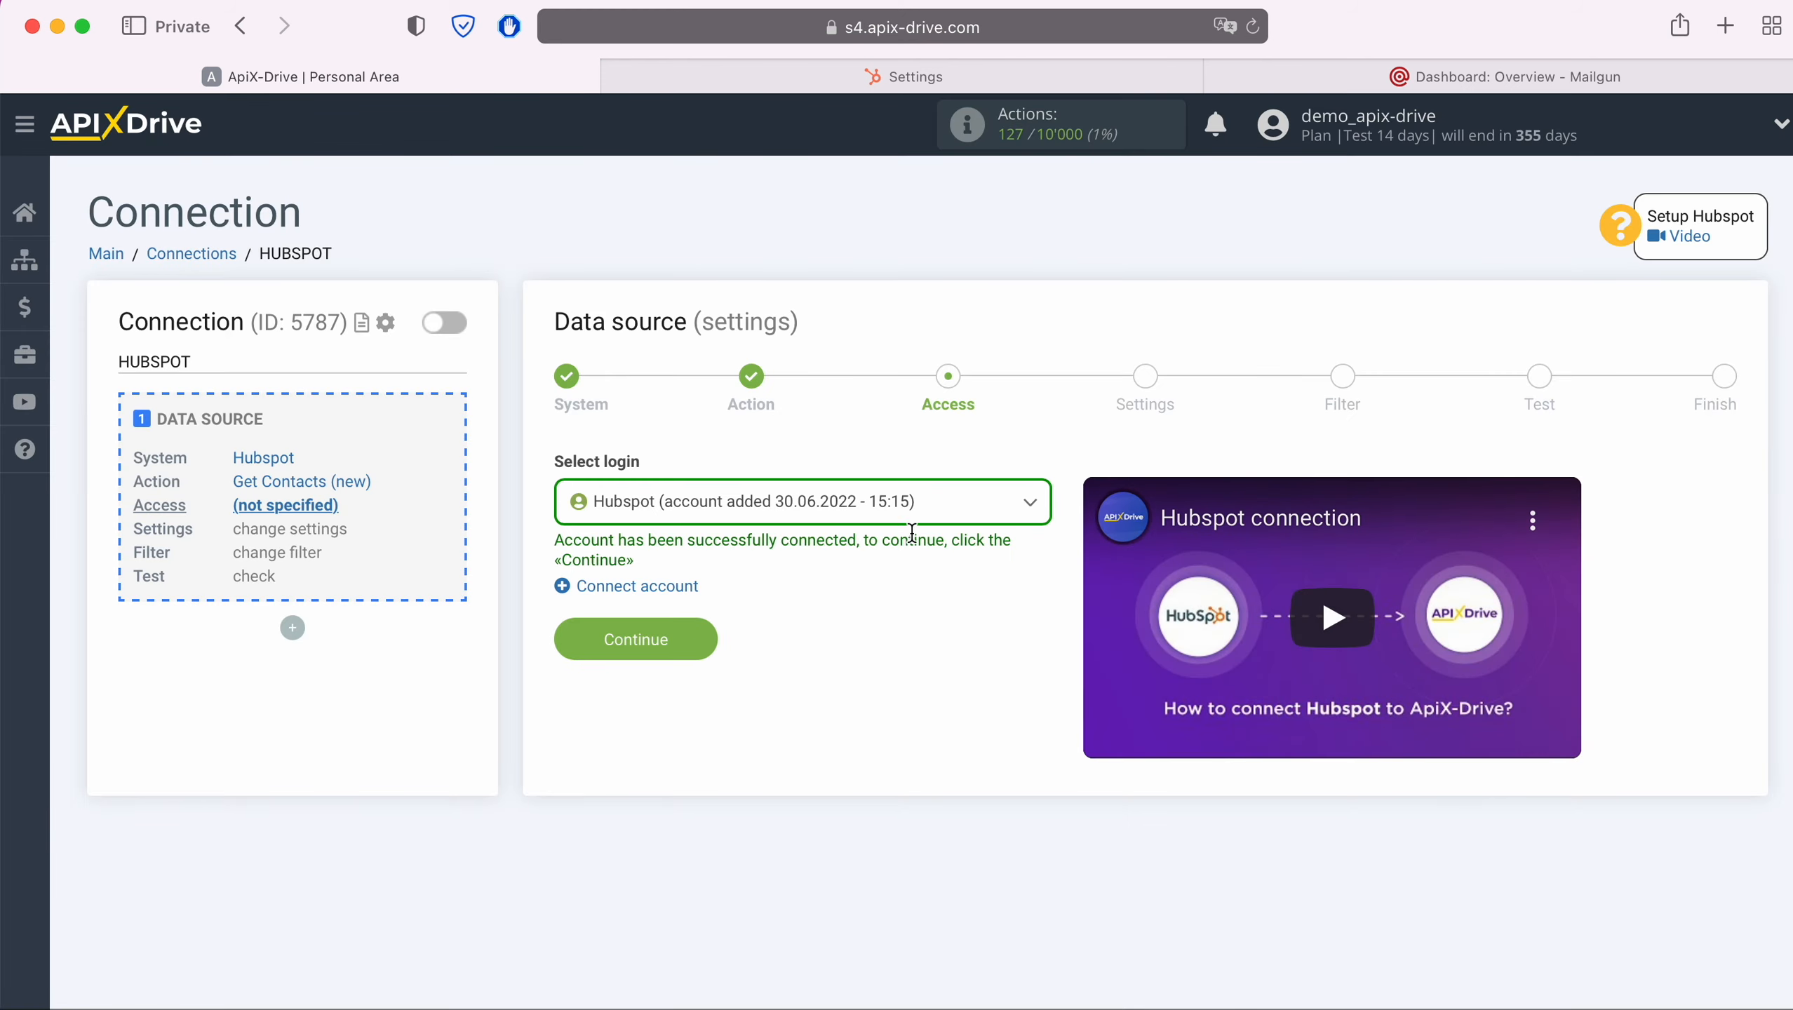
Select the connected Hubspot account as the login and continue
left_click(912, 504)
left_click(821, 651)
left_click(696, 640)
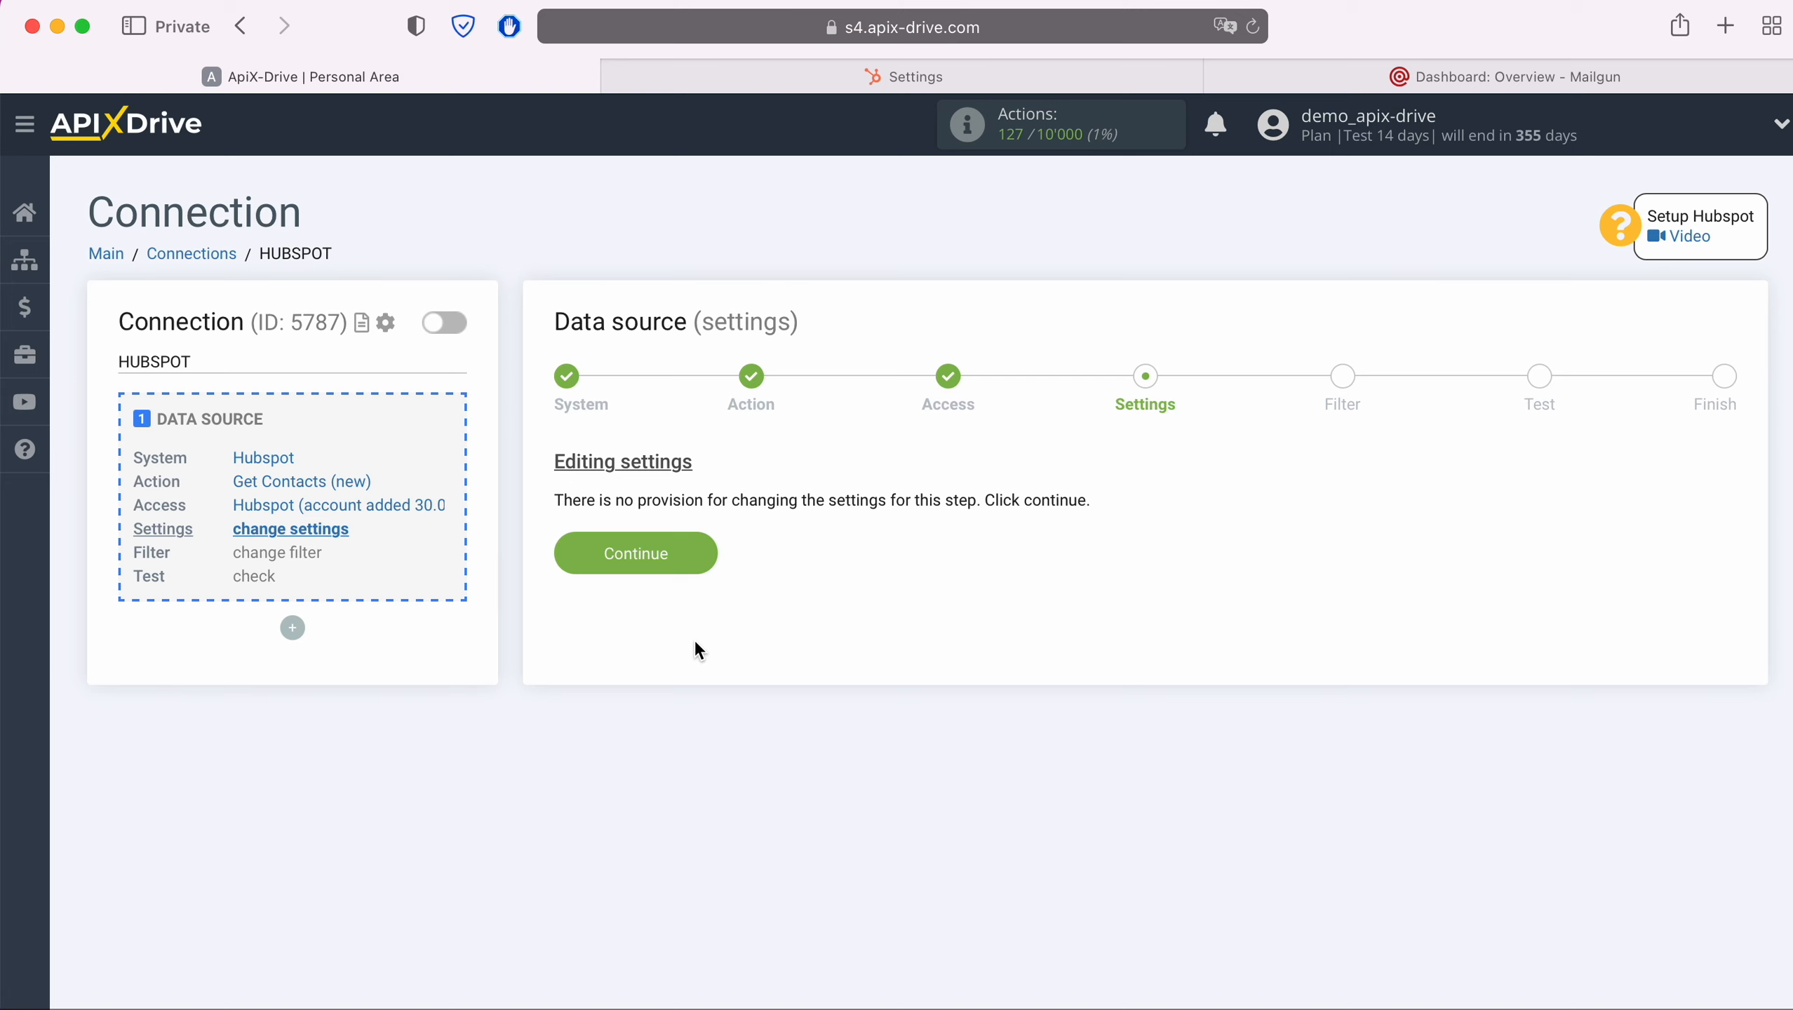
Continue past the settings and filter steps without changes
left_click(693, 544)
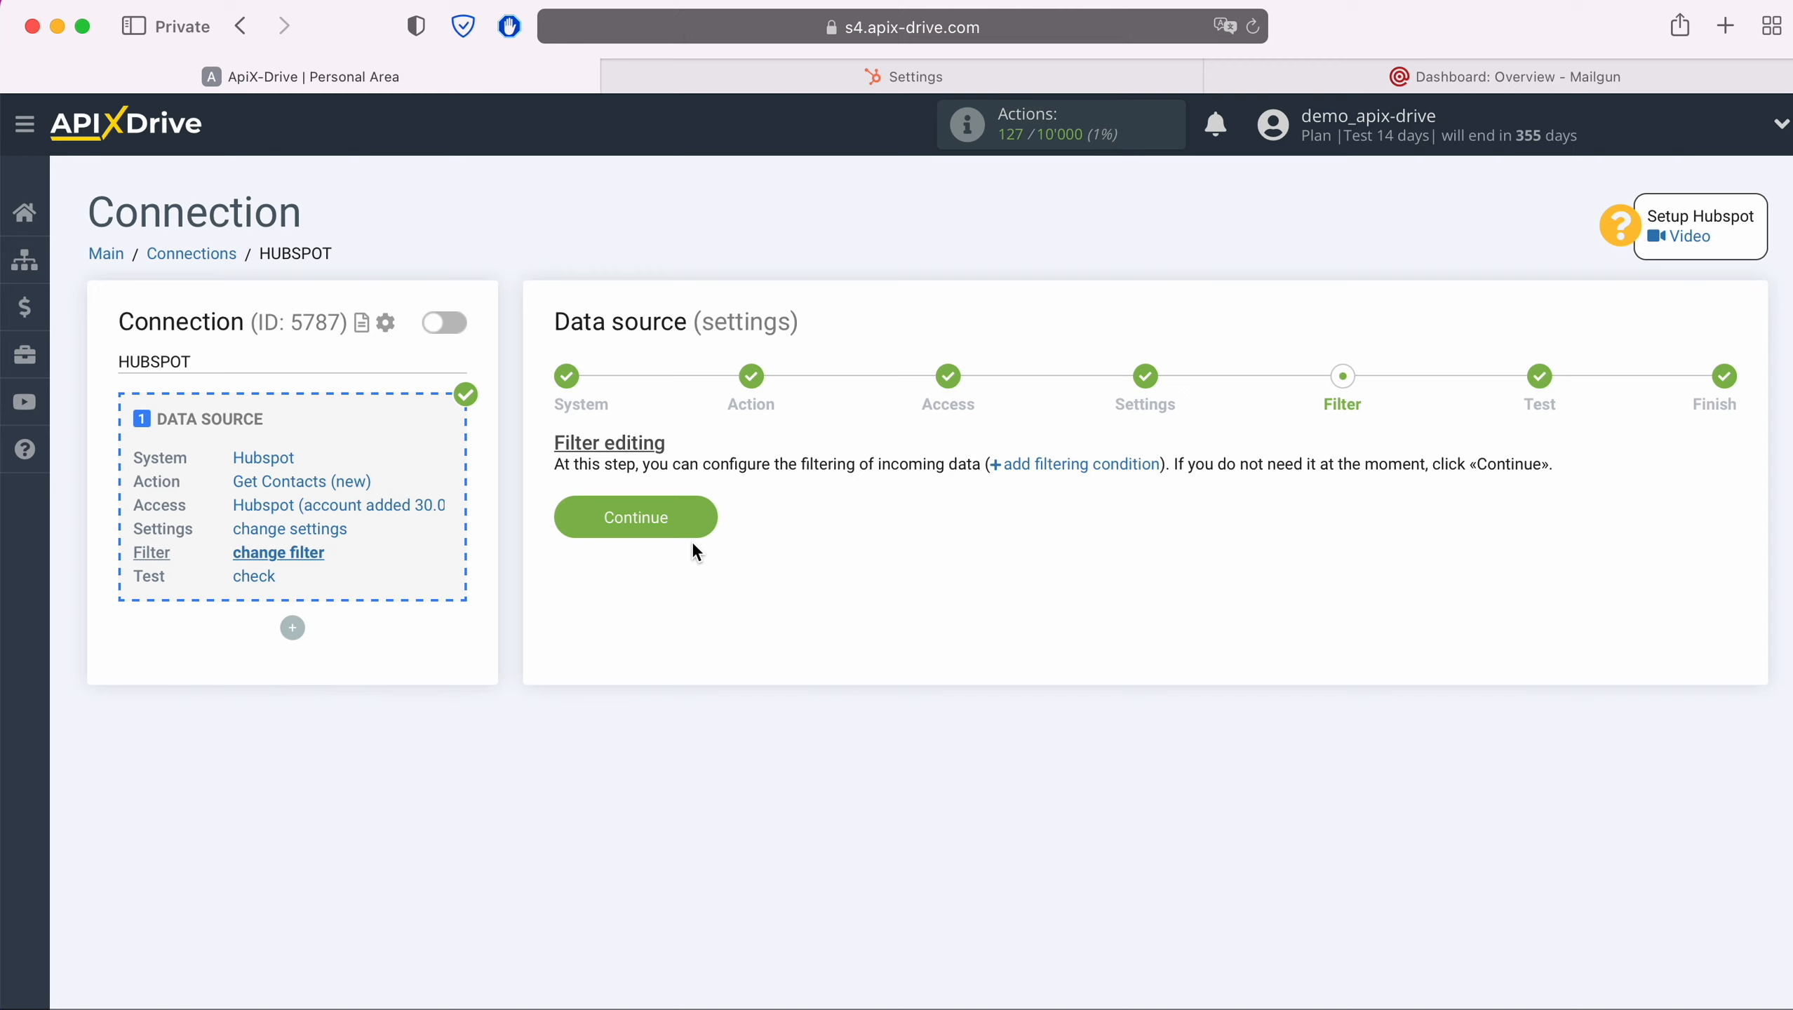
left_click(701, 512)
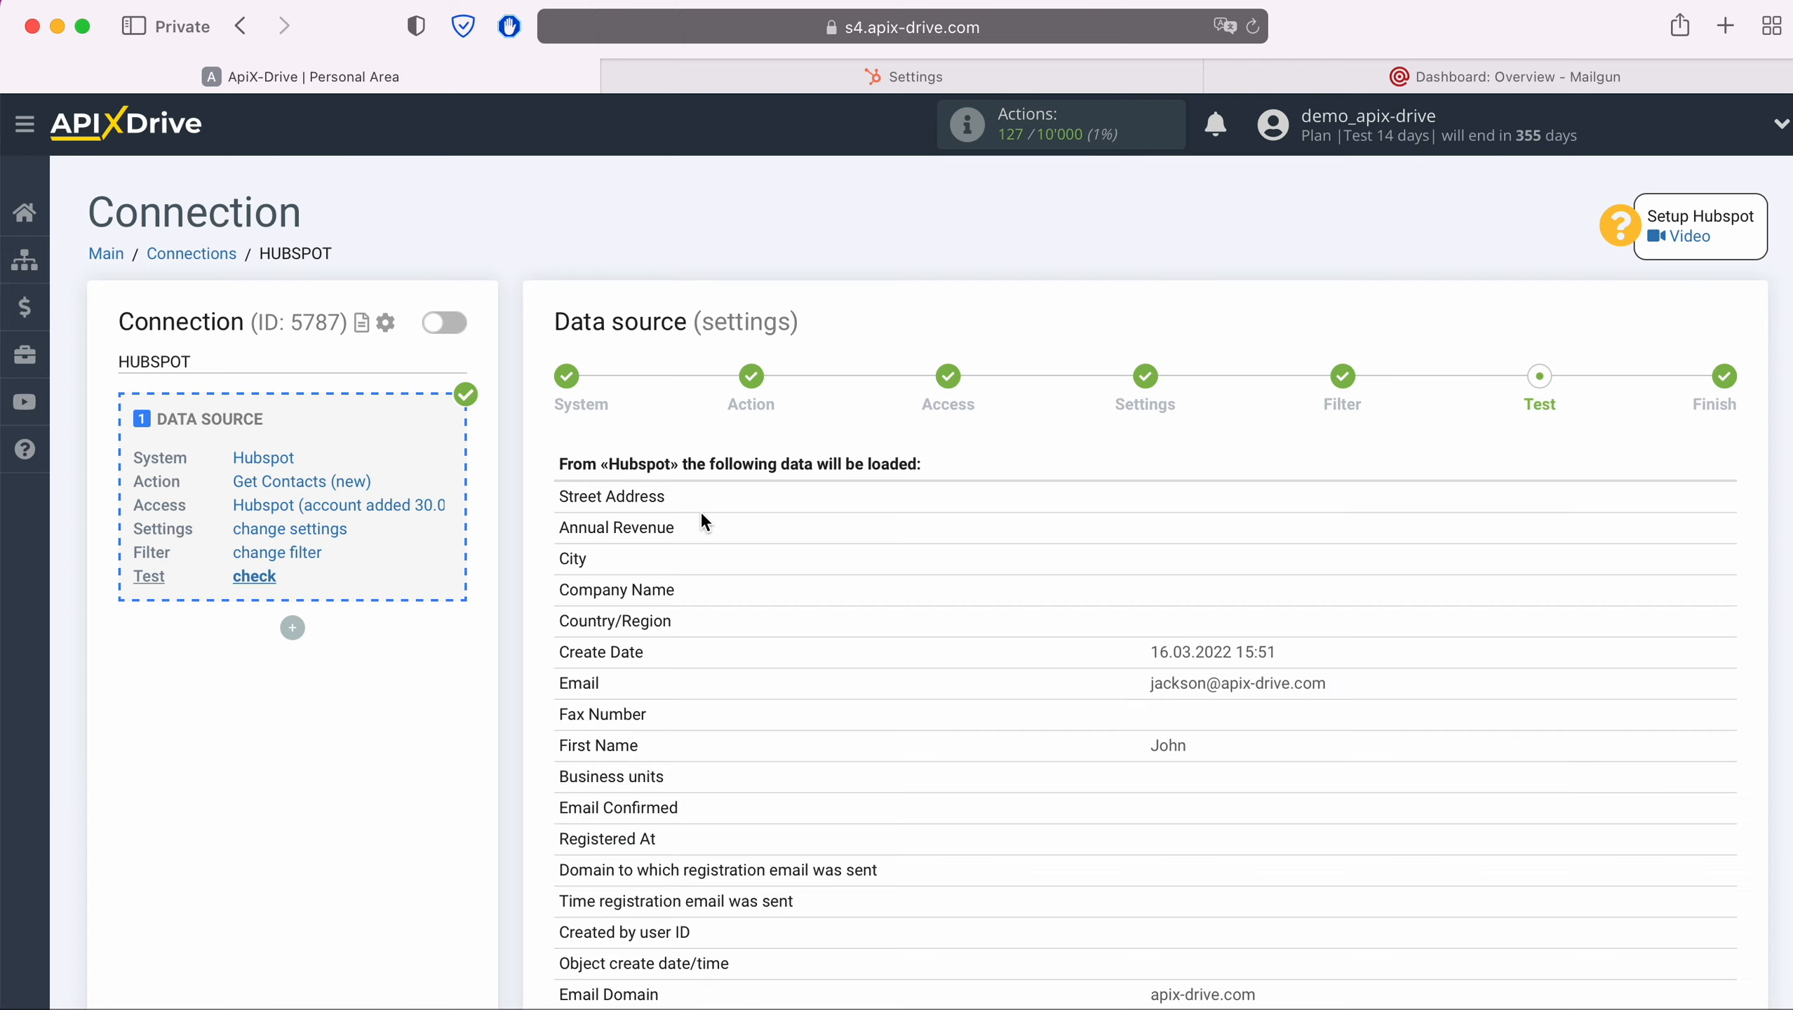
Review the test contact data loaded from Hubspot and proceed to finish the source setup
scroll(701, 512, "down", 5)
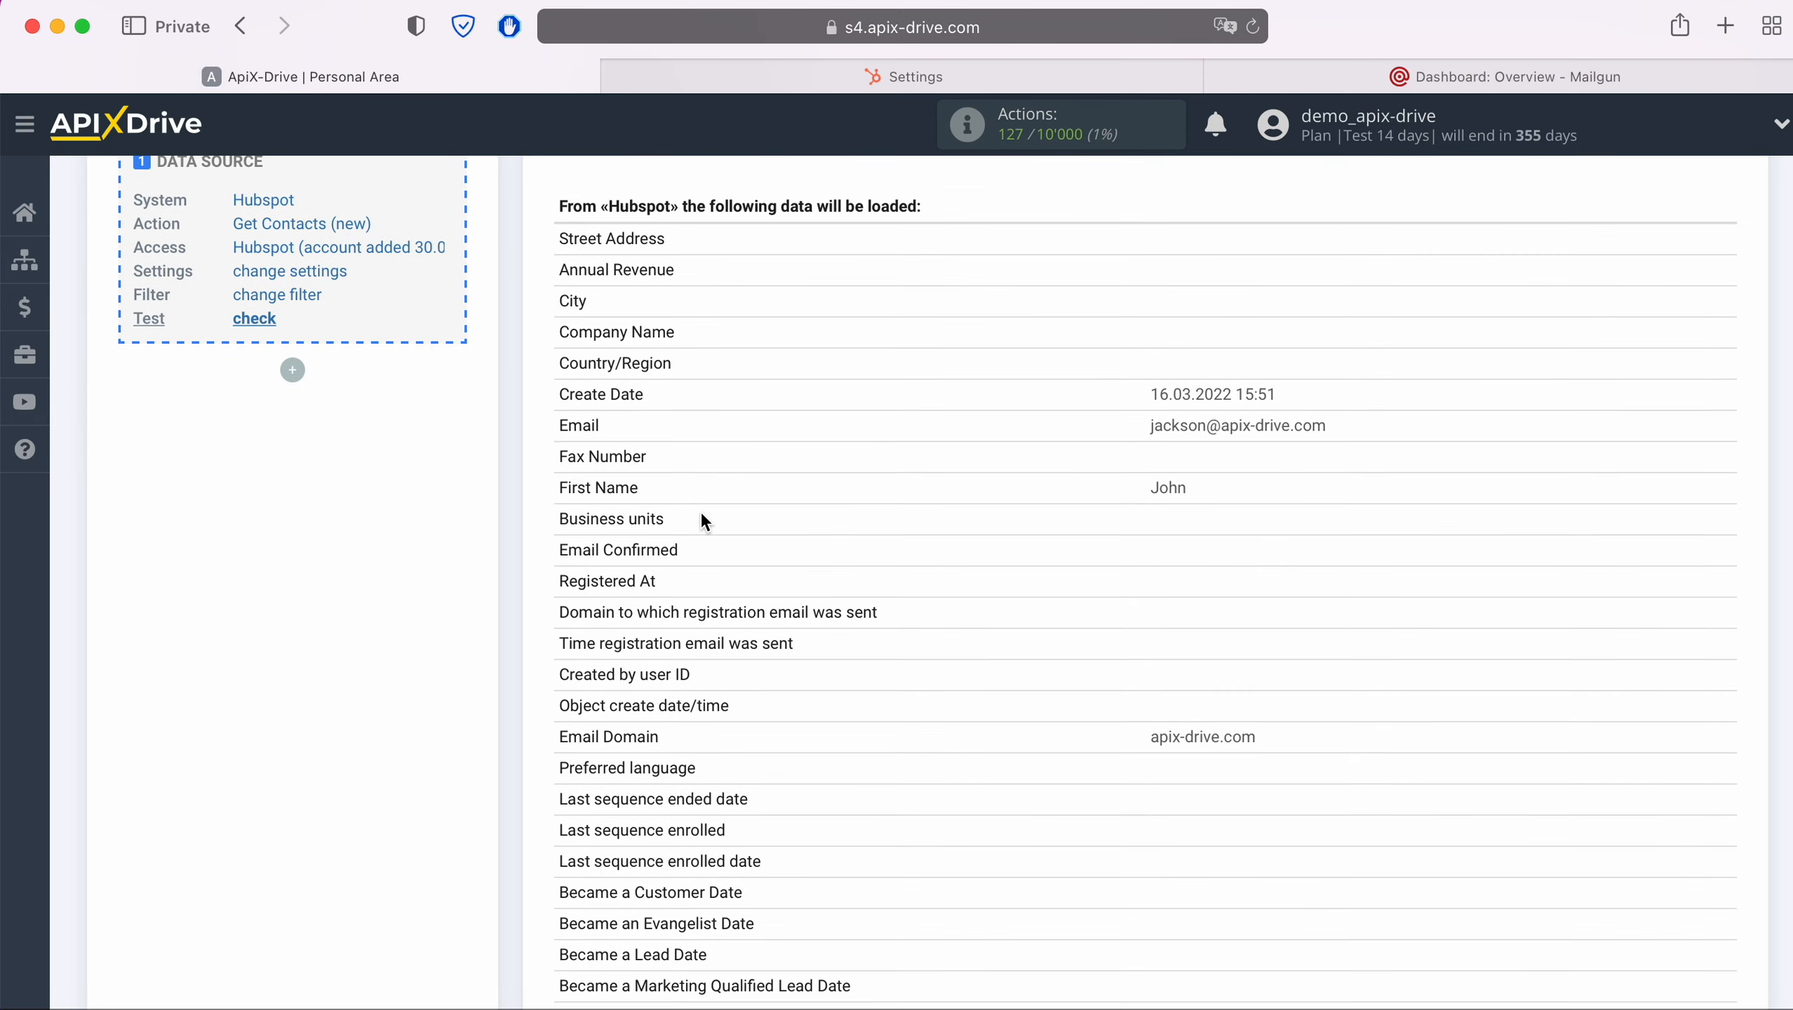
scroll(702, 519, "down", 8)
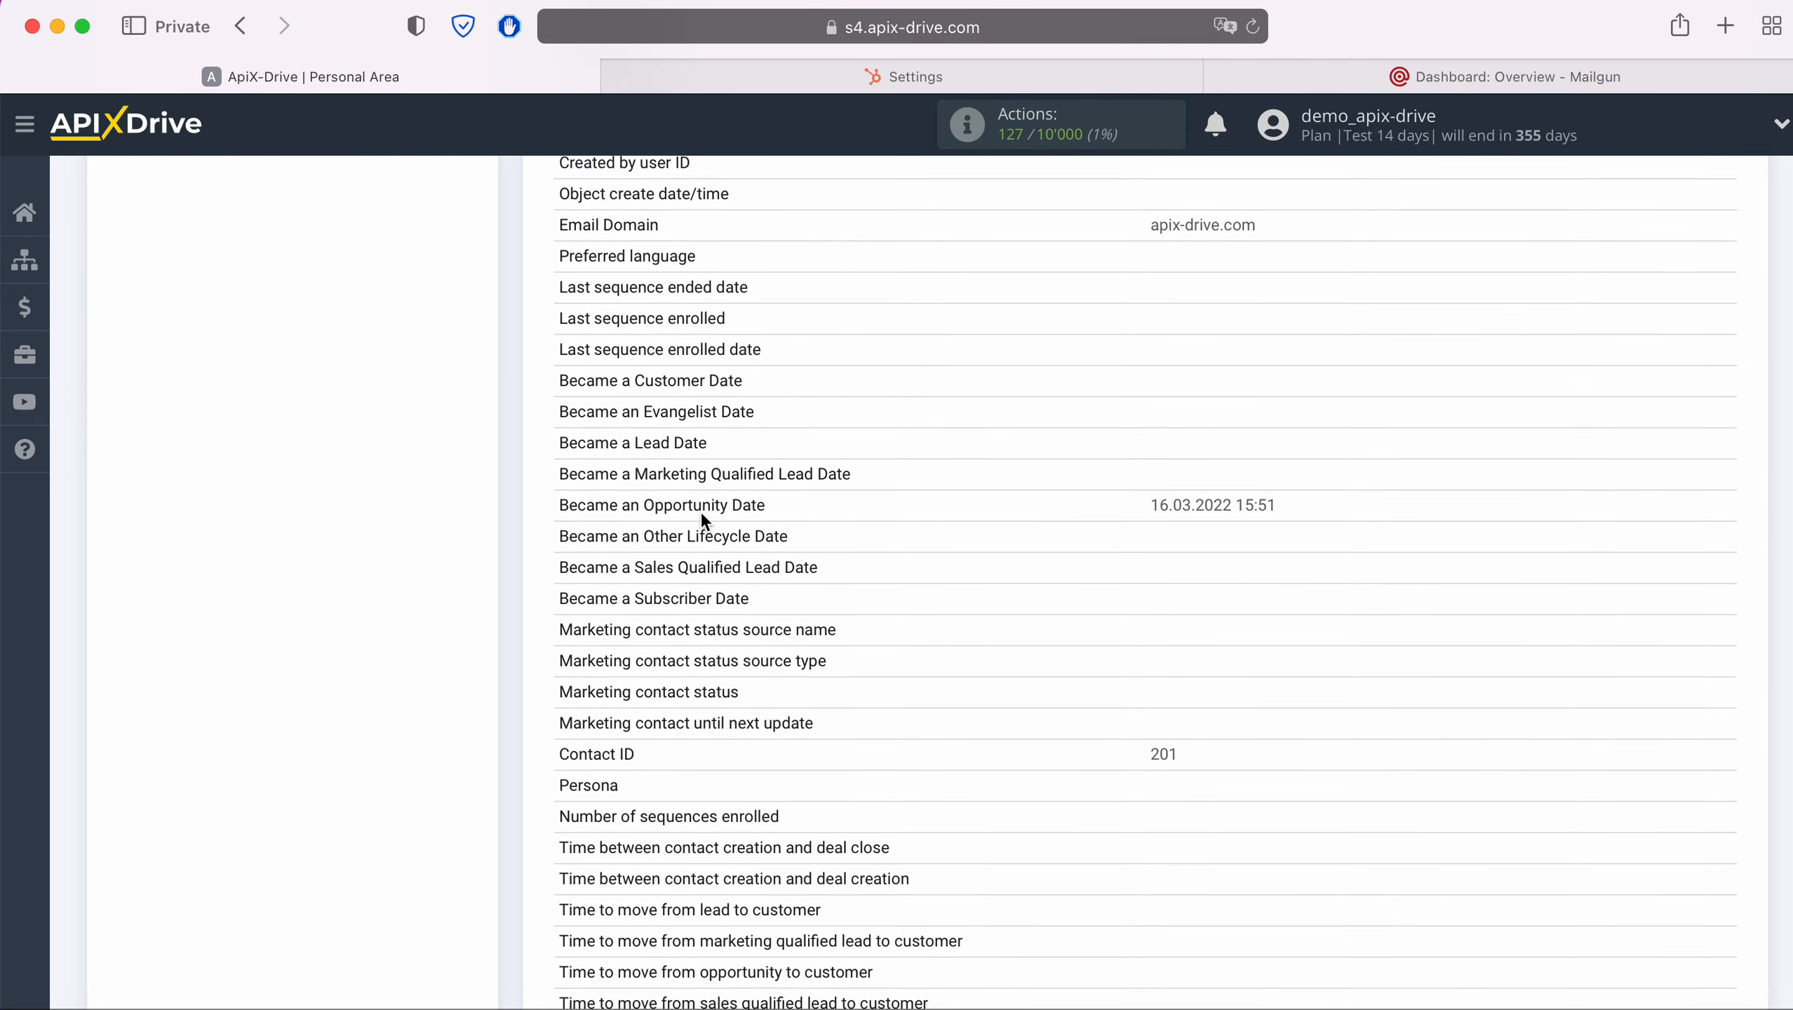
scroll(702, 516, "down", 6)
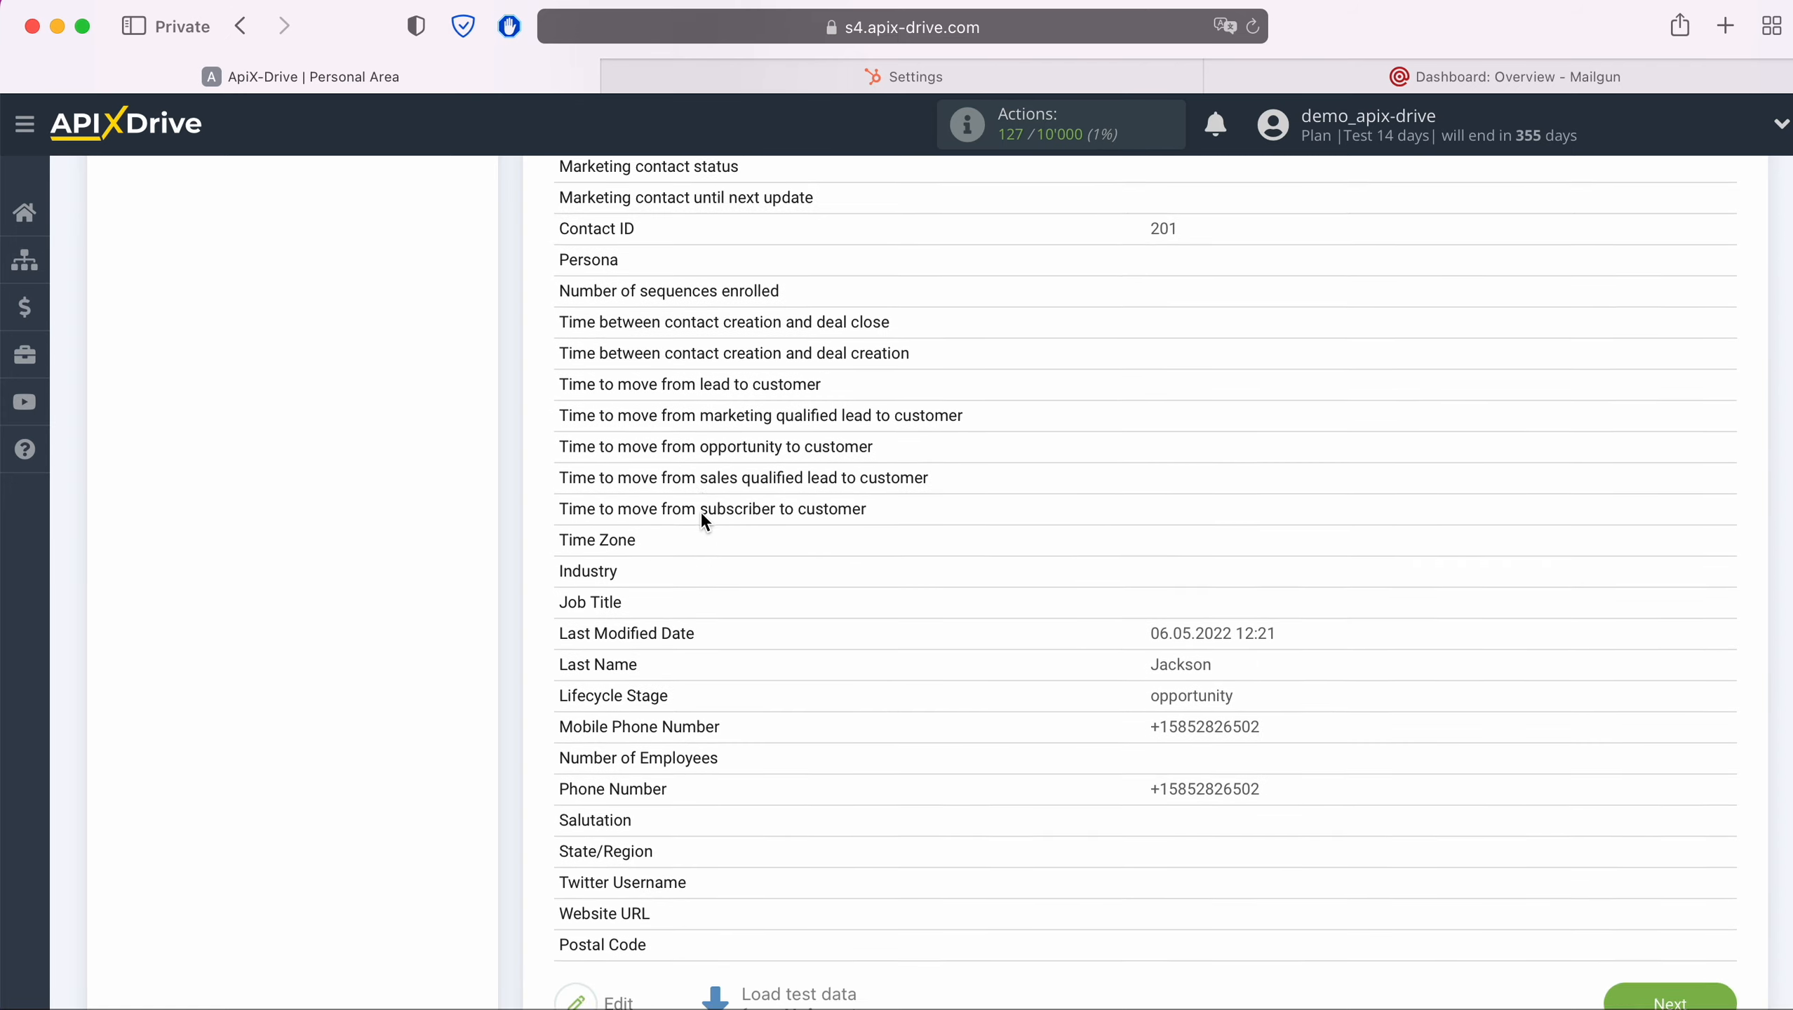
left_click(1722, 939)
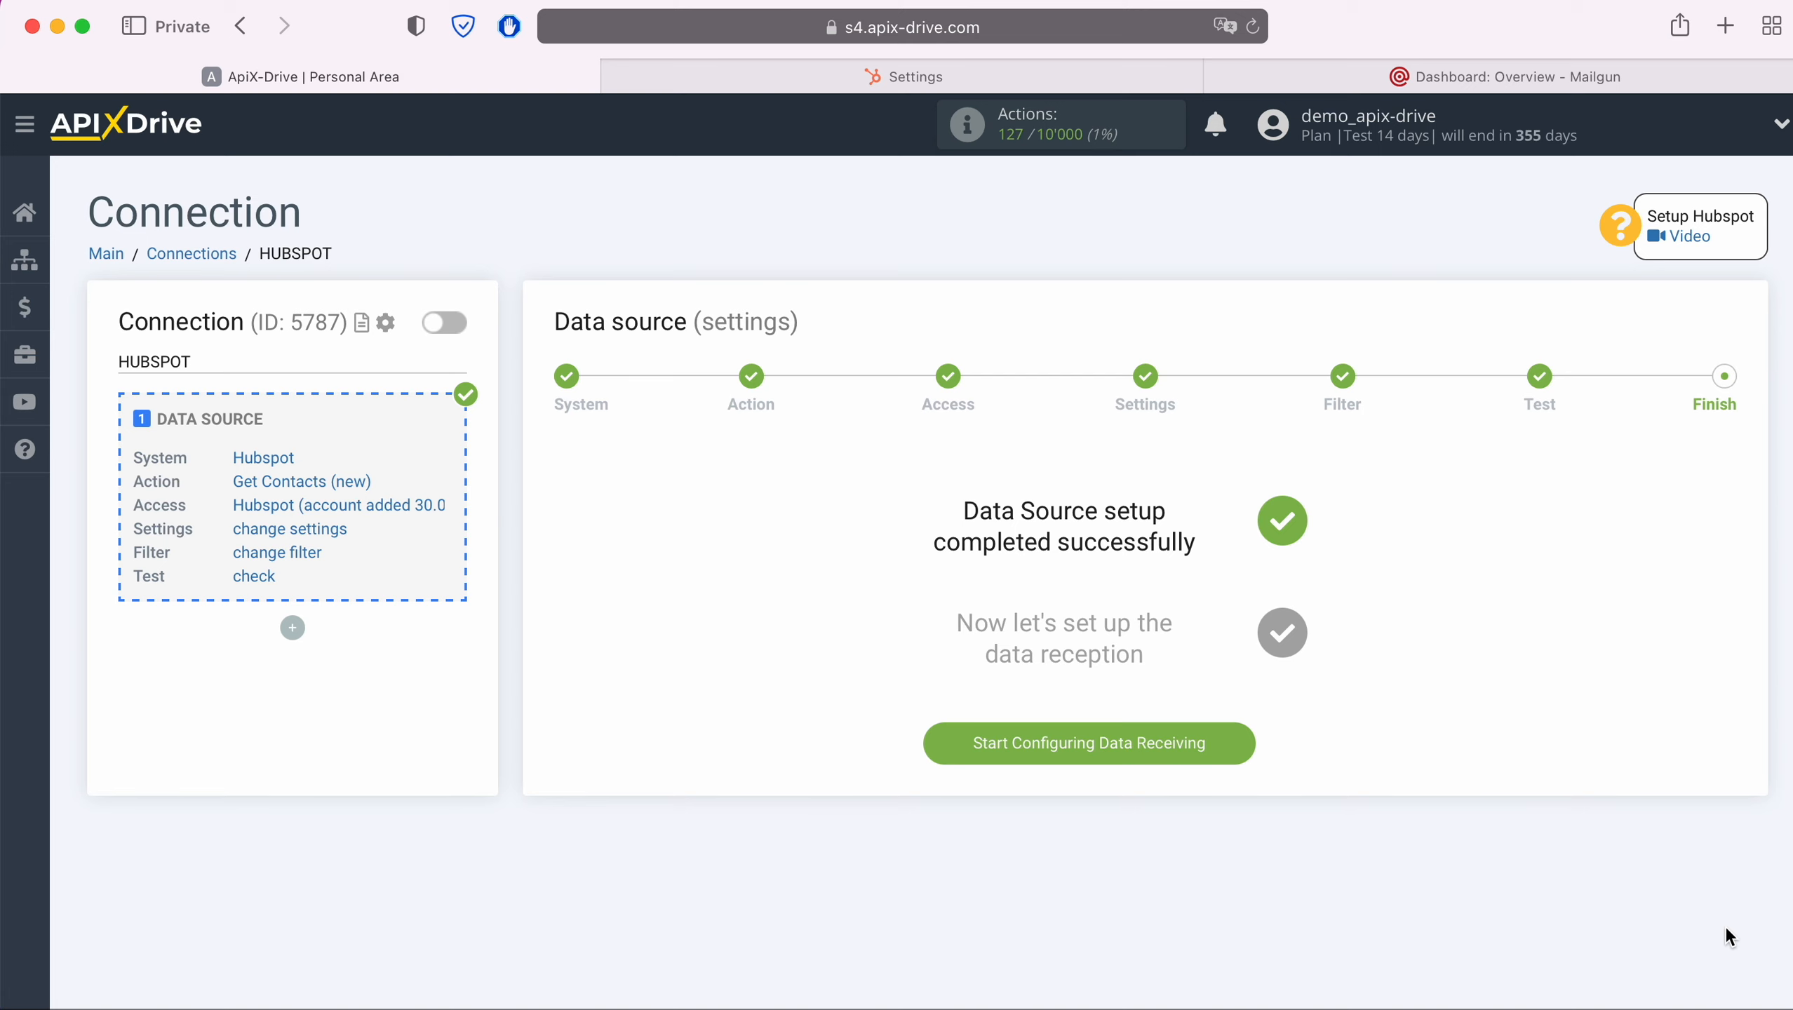
Start configuring data receiving and set Mailgun as the destination system
left_click(1244, 749)
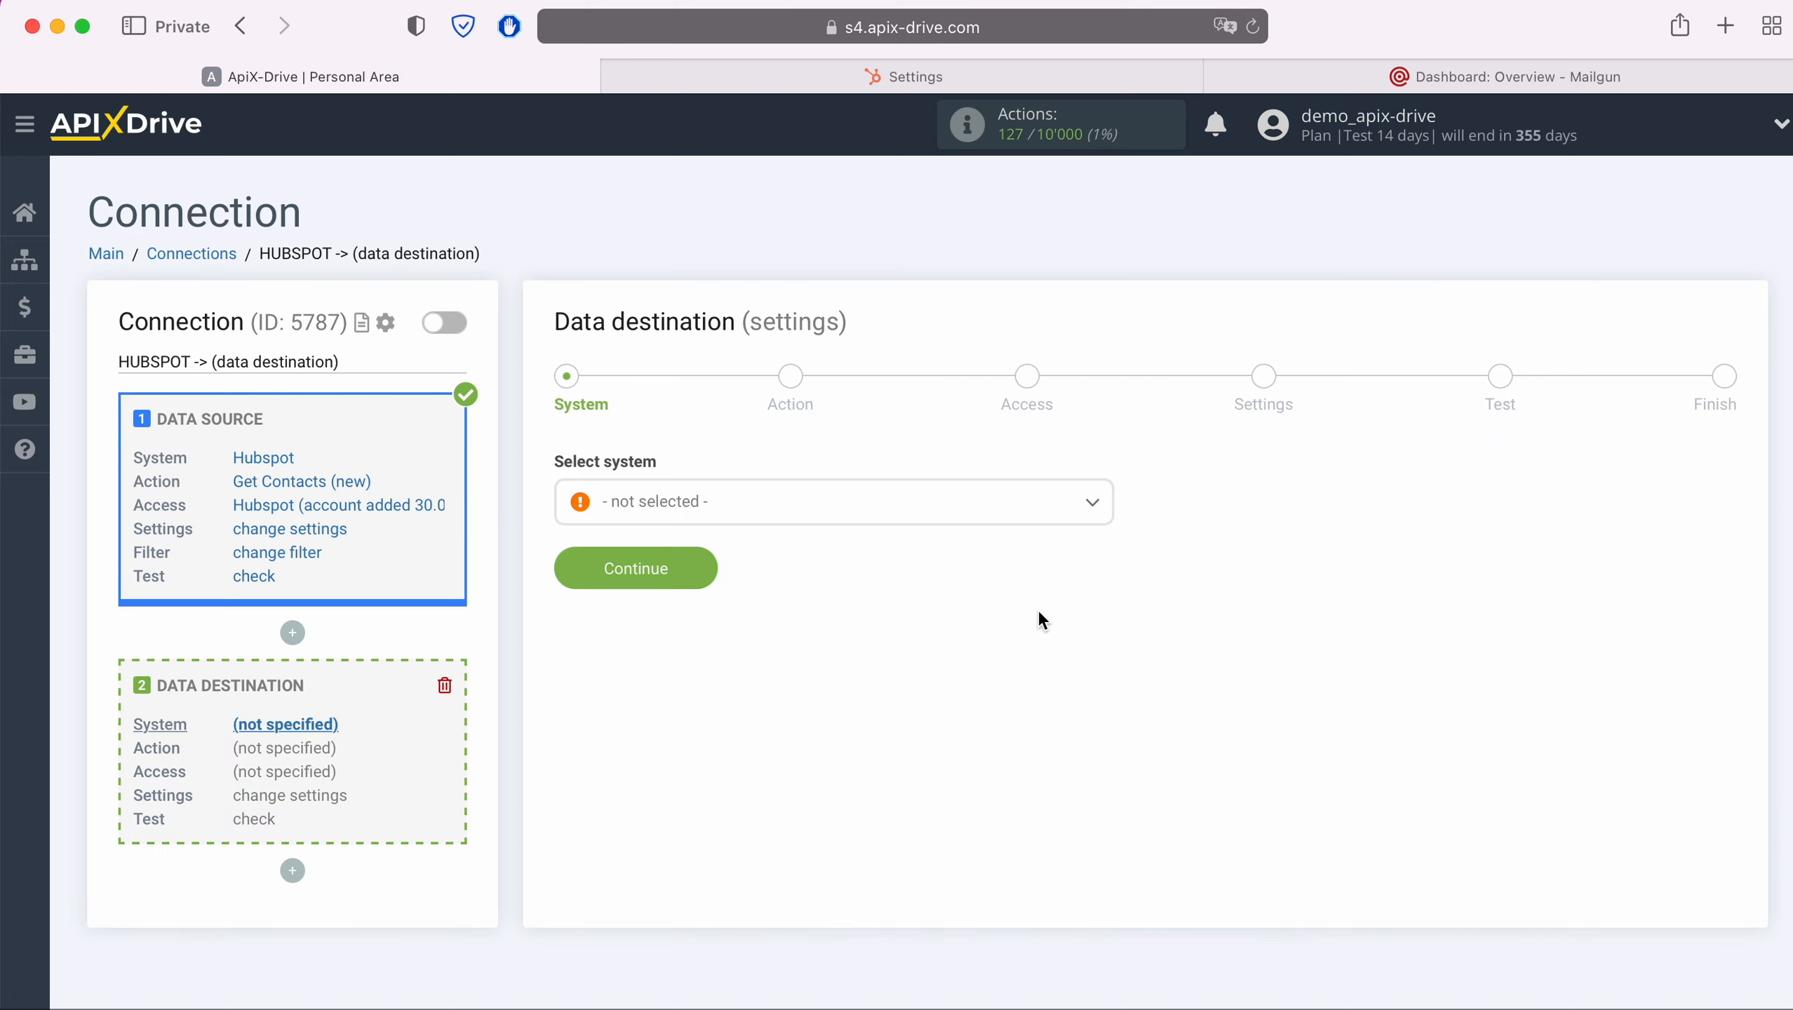
left_click(912, 521)
scroll(880, 707, "down", 3)
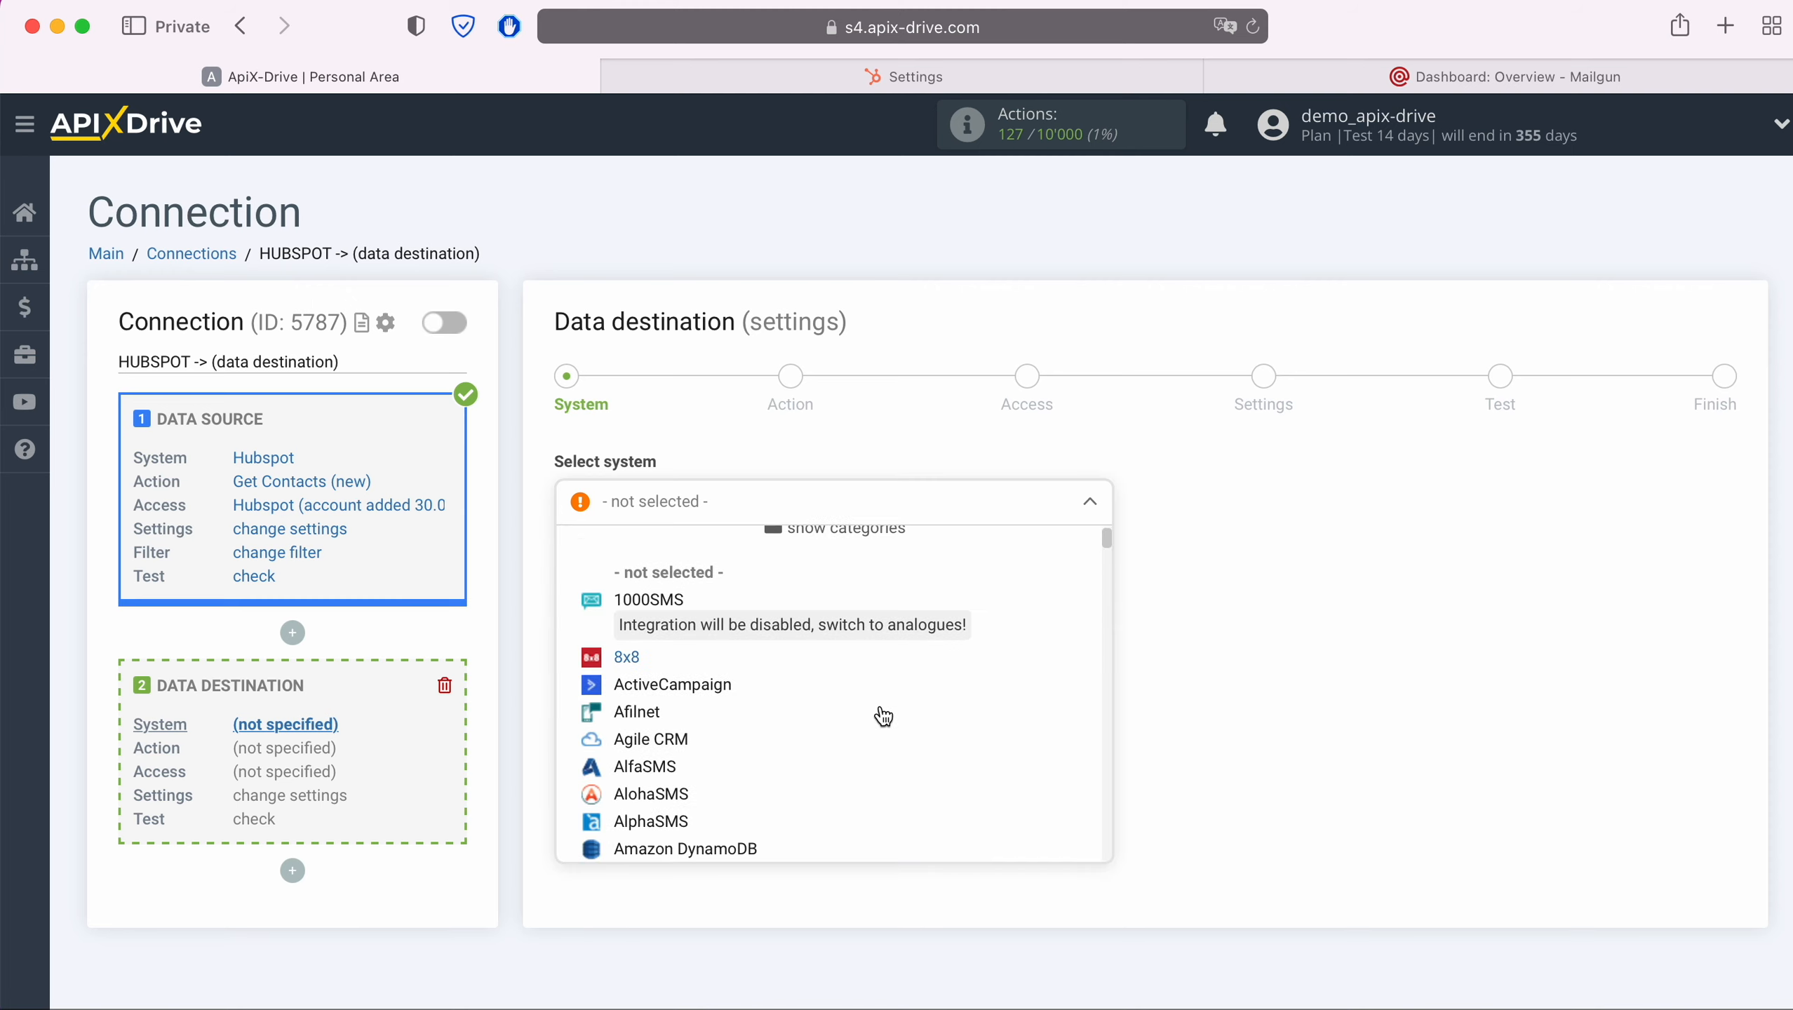
scroll(882, 716, "down", 10)
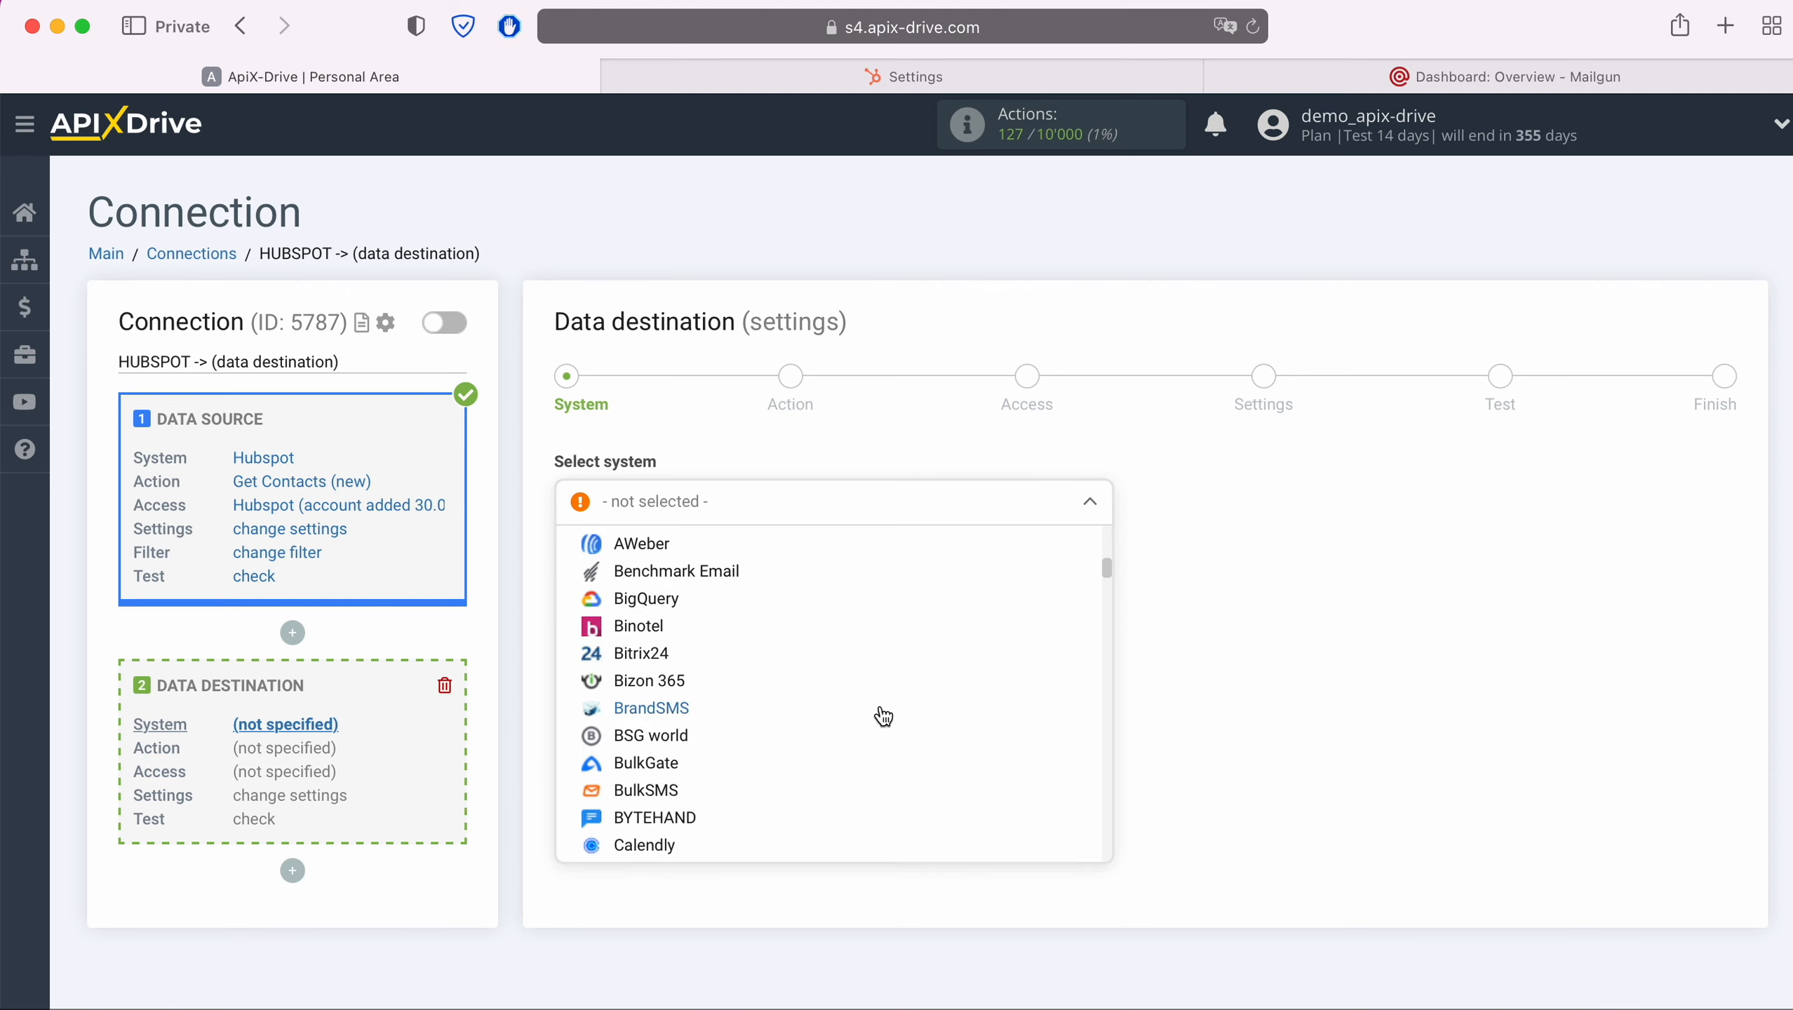
scroll(883, 716, "down", 10)
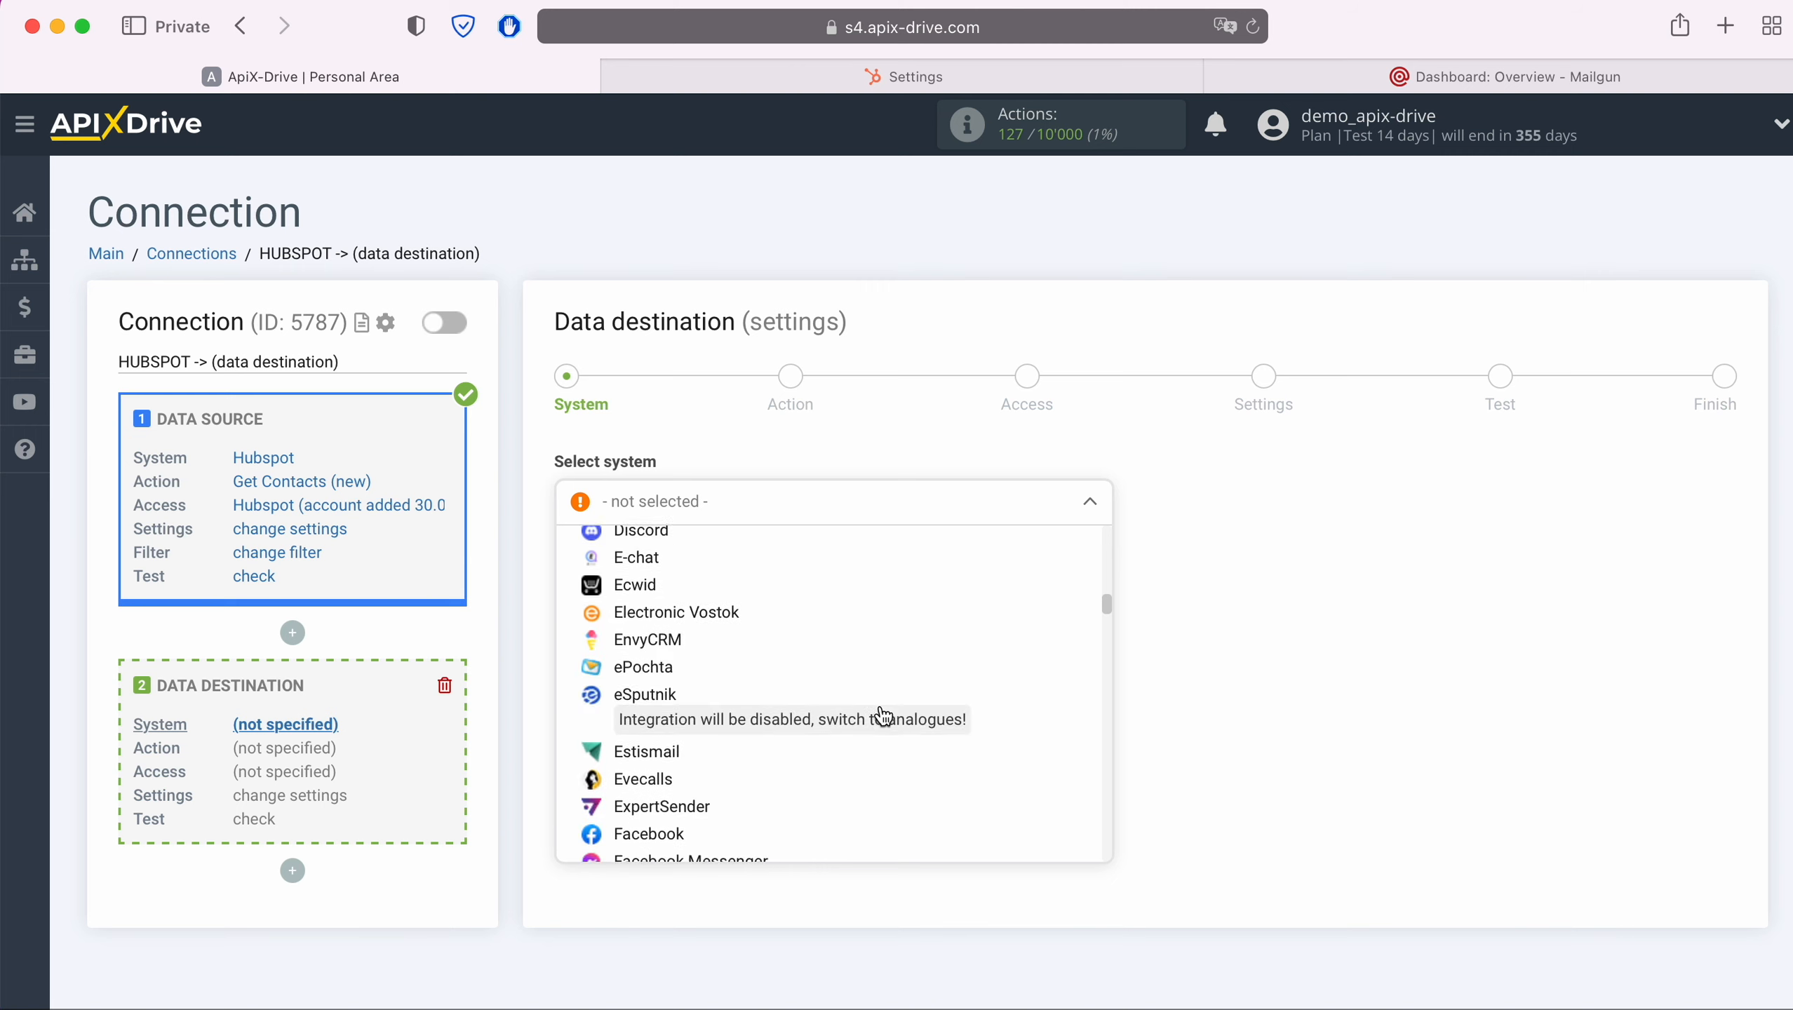
scroll(883, 716, "down", 10)
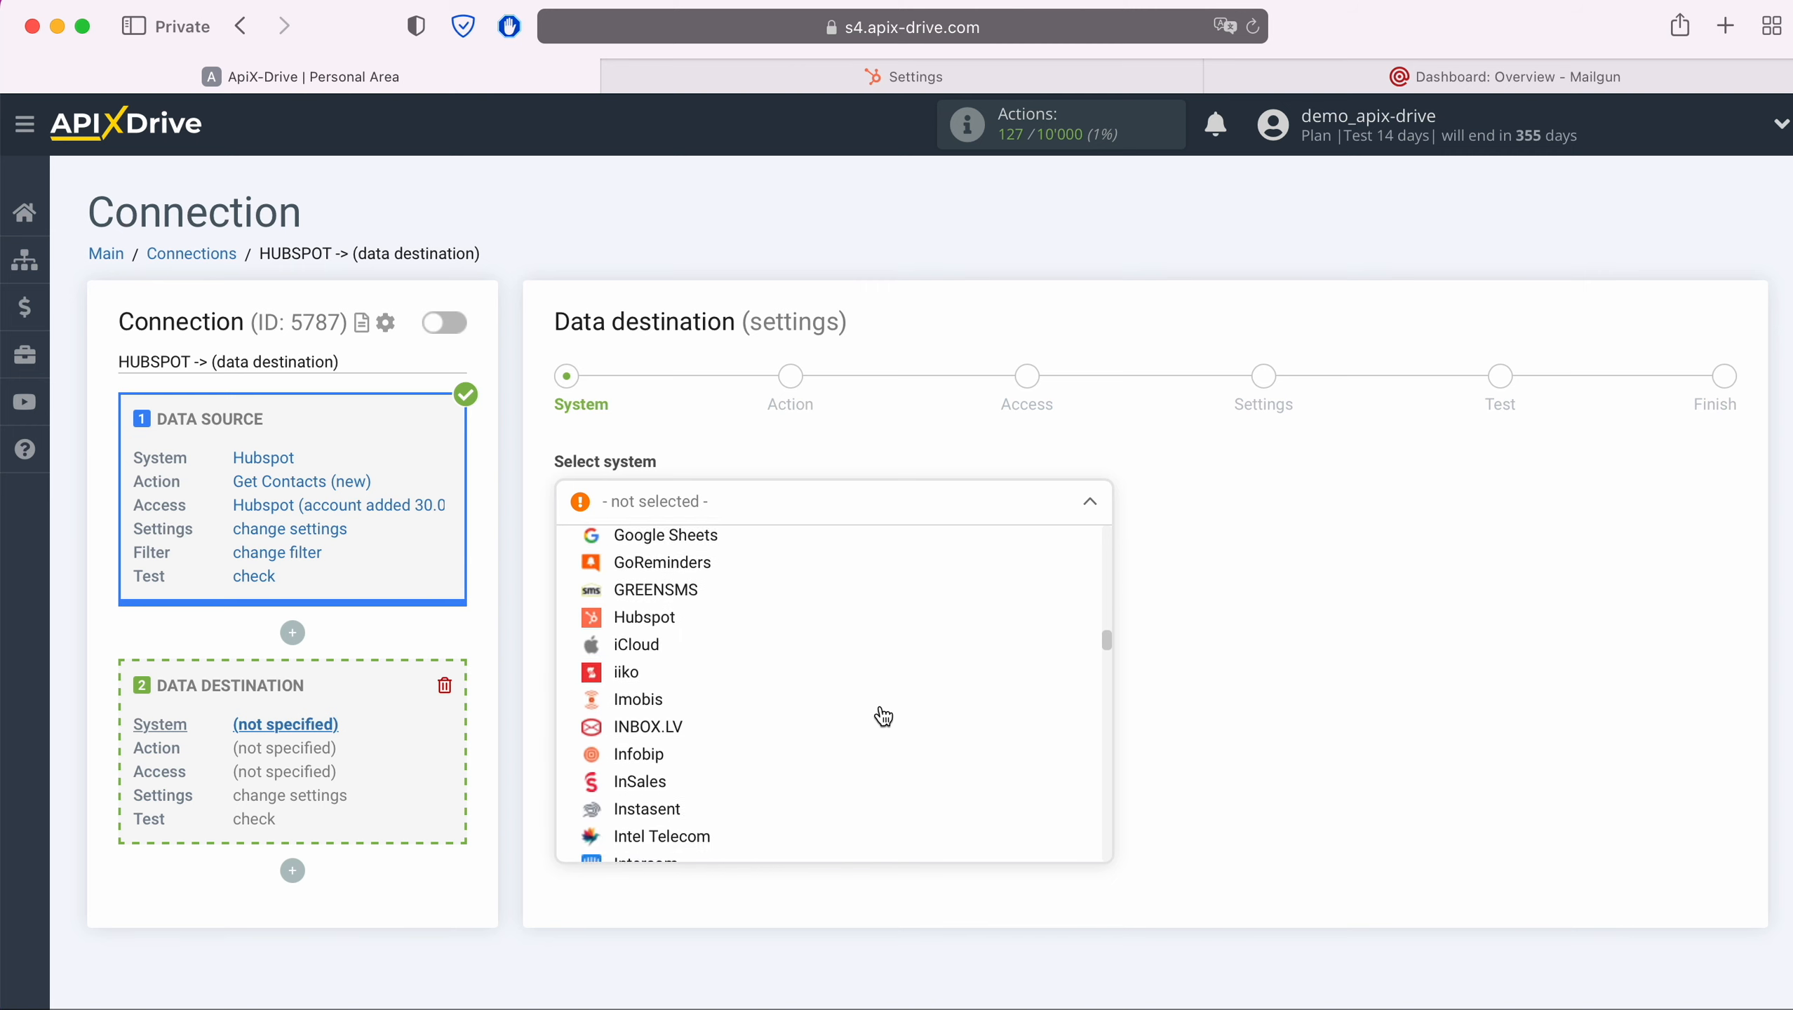
scroll(883, 716, "down", 10)
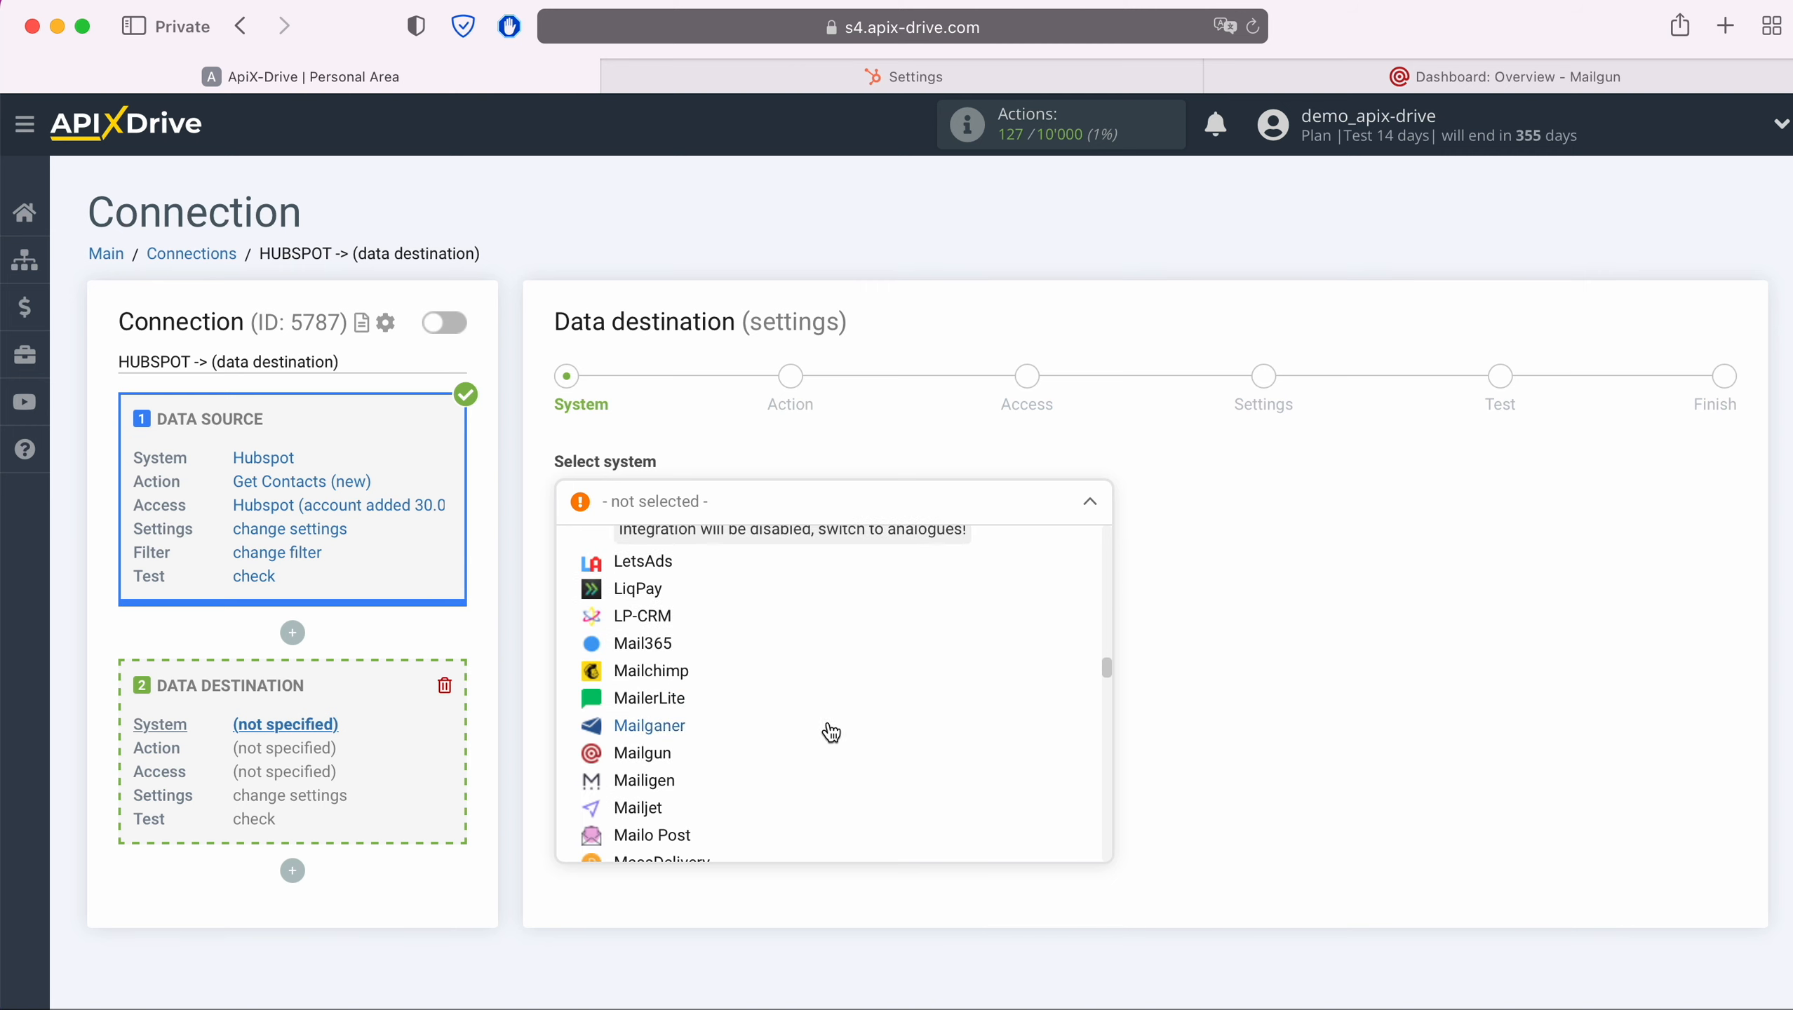
left_click(655, 754)
left_click(700, 566)
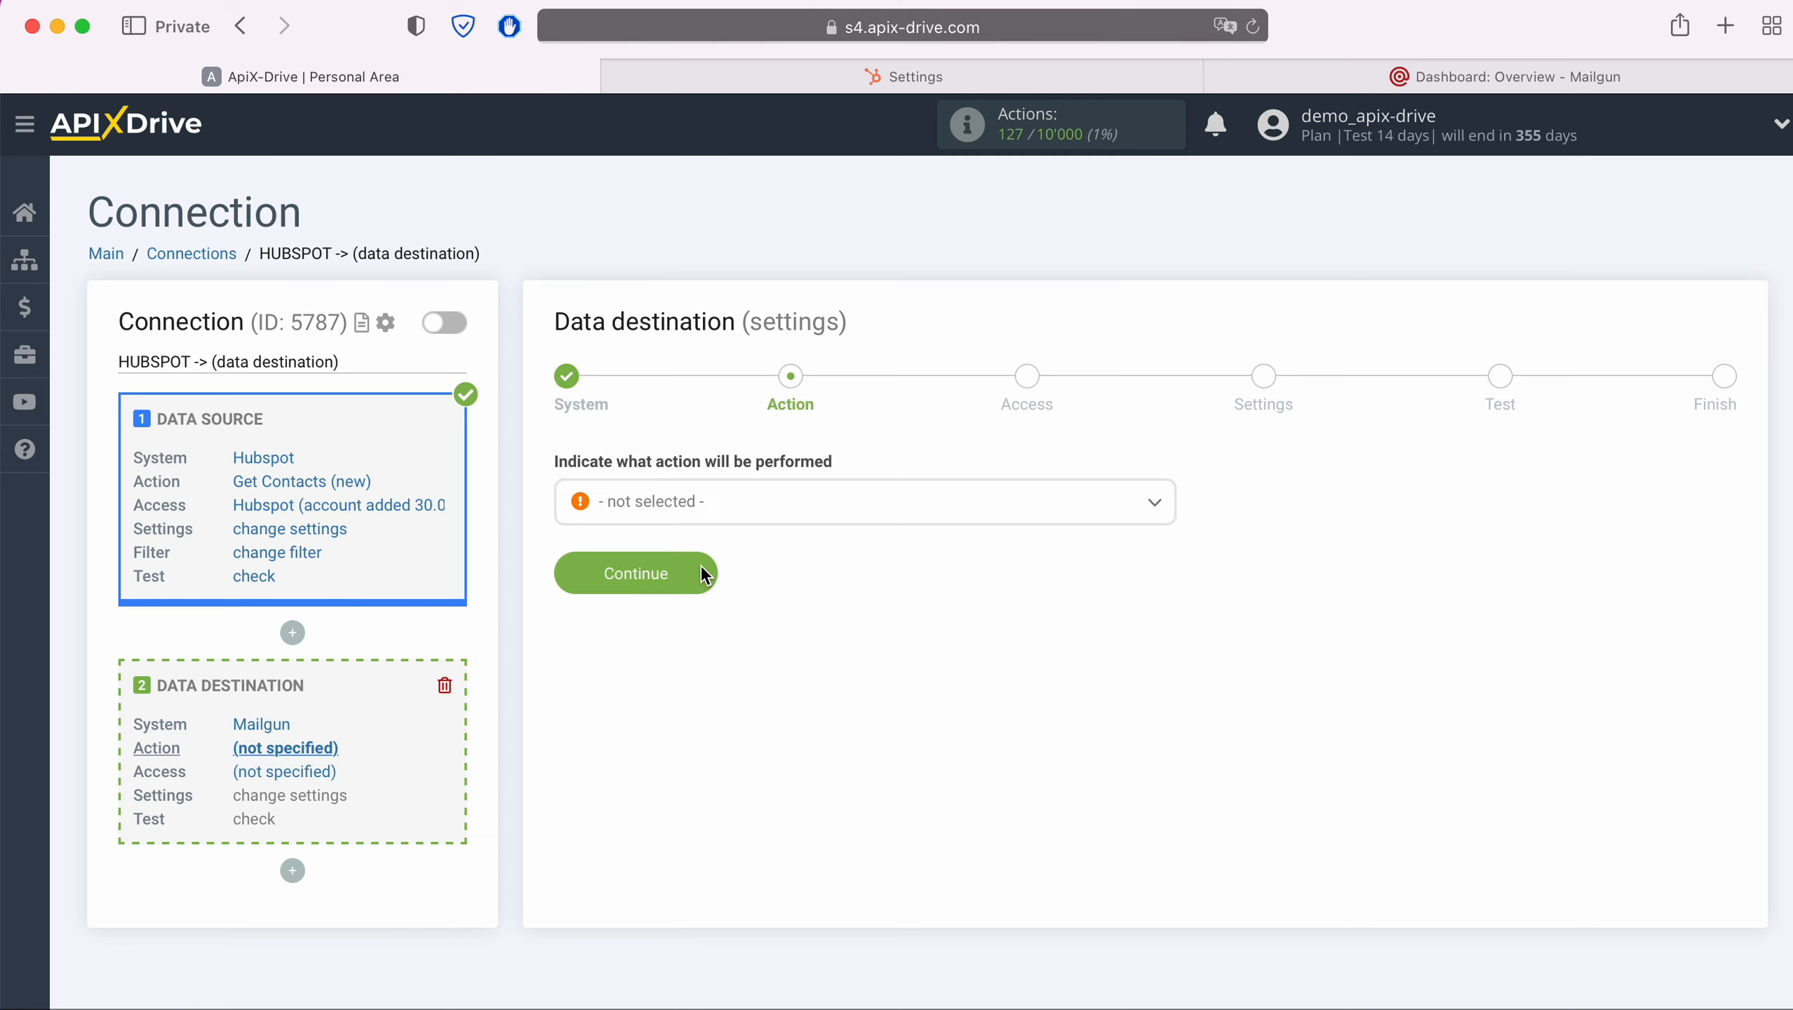
Choose Add Contacts as the action to perform in Mailgun
left_click(738, 504)
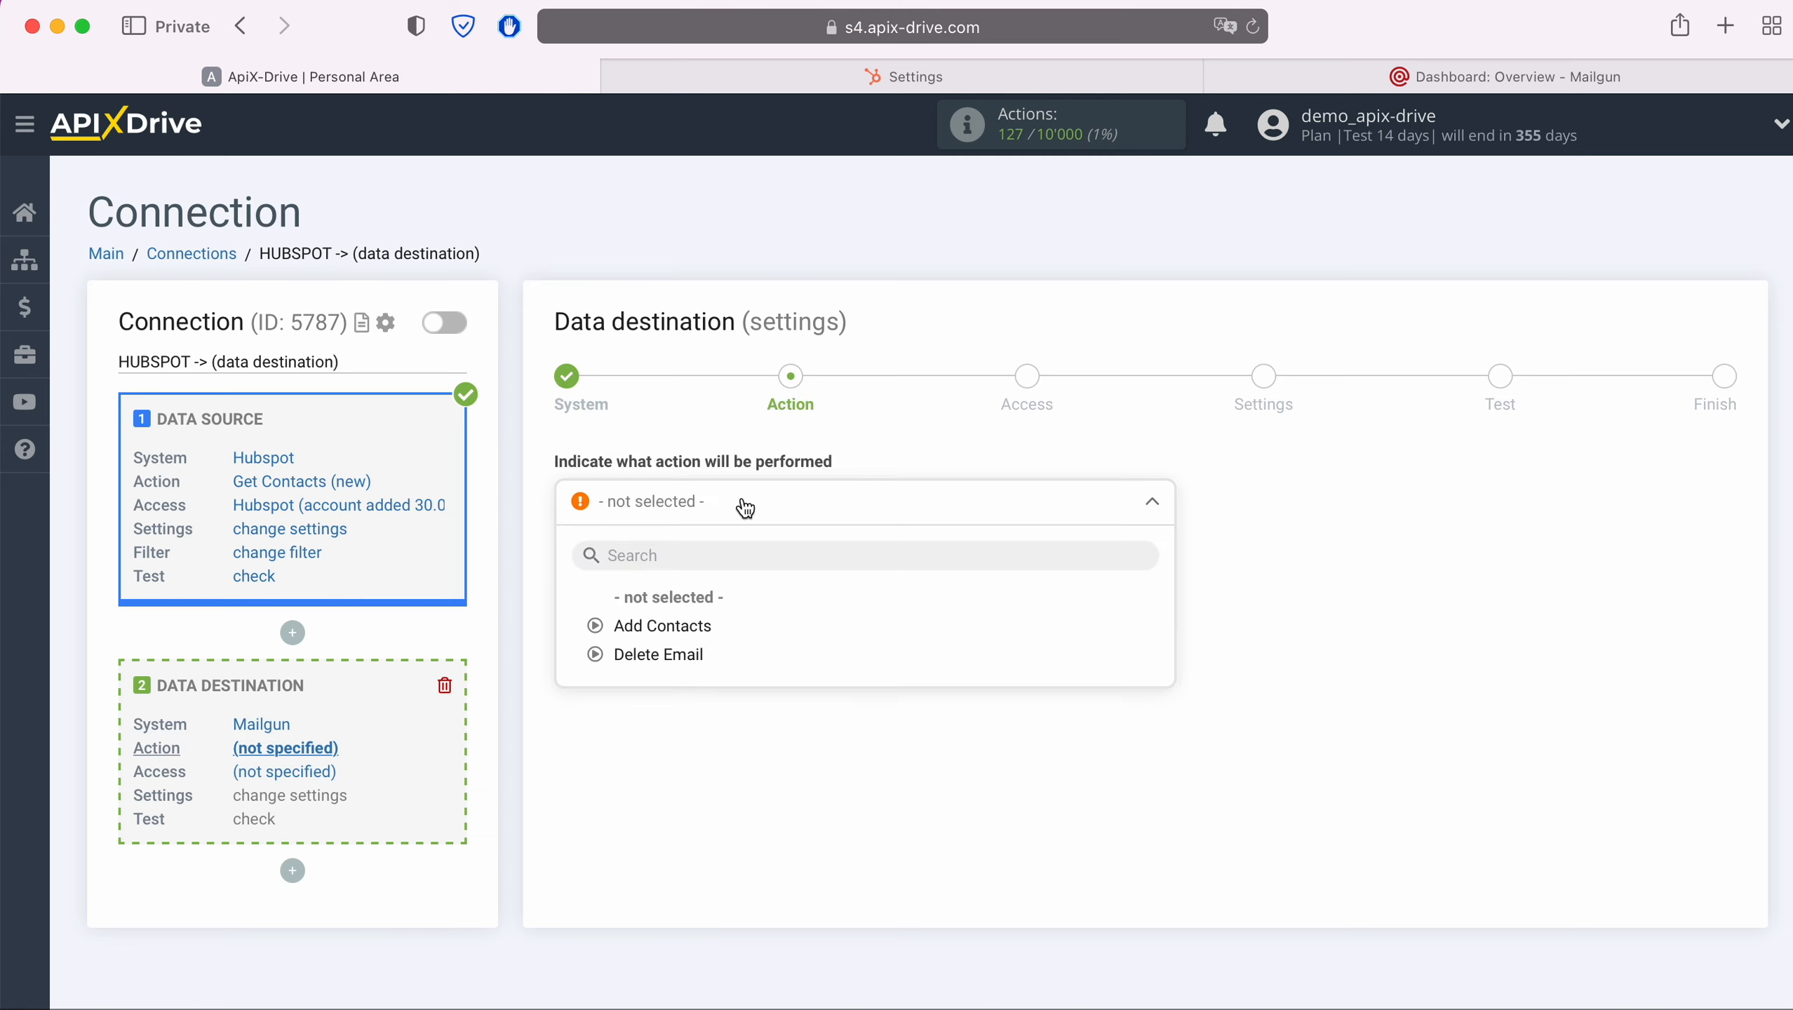
left_click(697, 626)
left_click(700, 573)
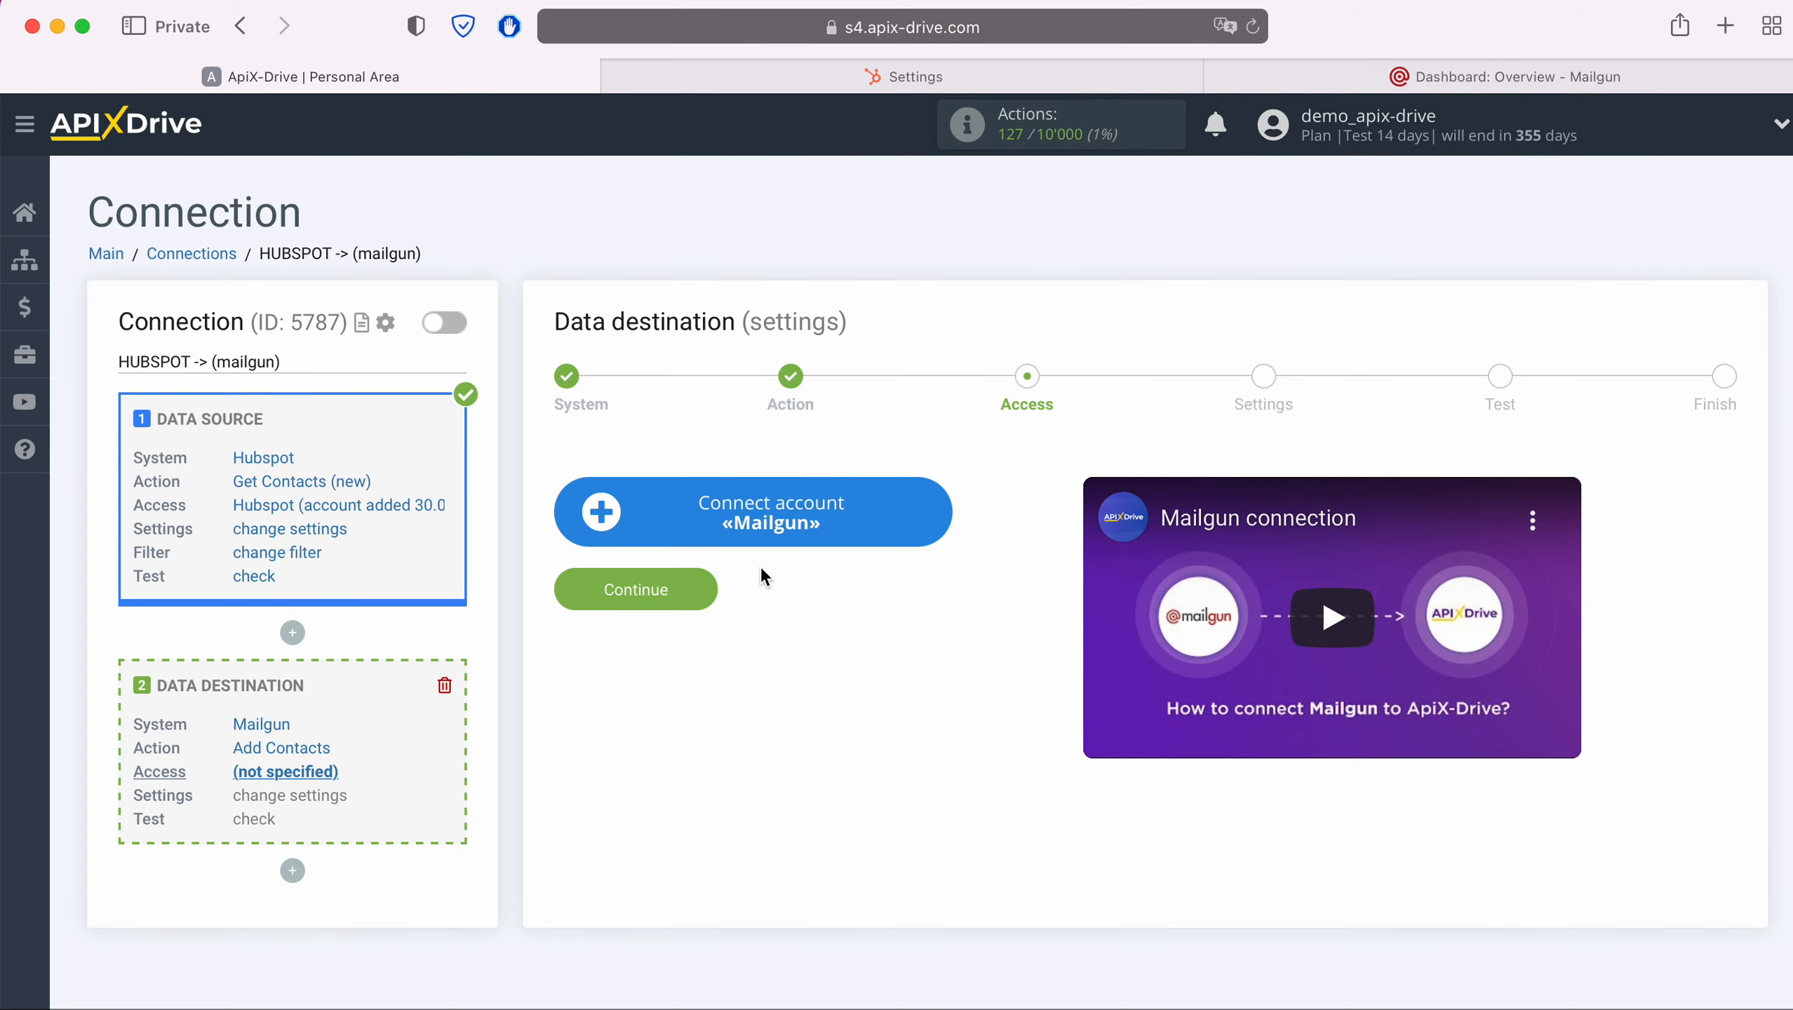
Start connecting a Mailgun account, and in Mailgun open the API keys security page and reveal the private API key
left_click(942, 517)
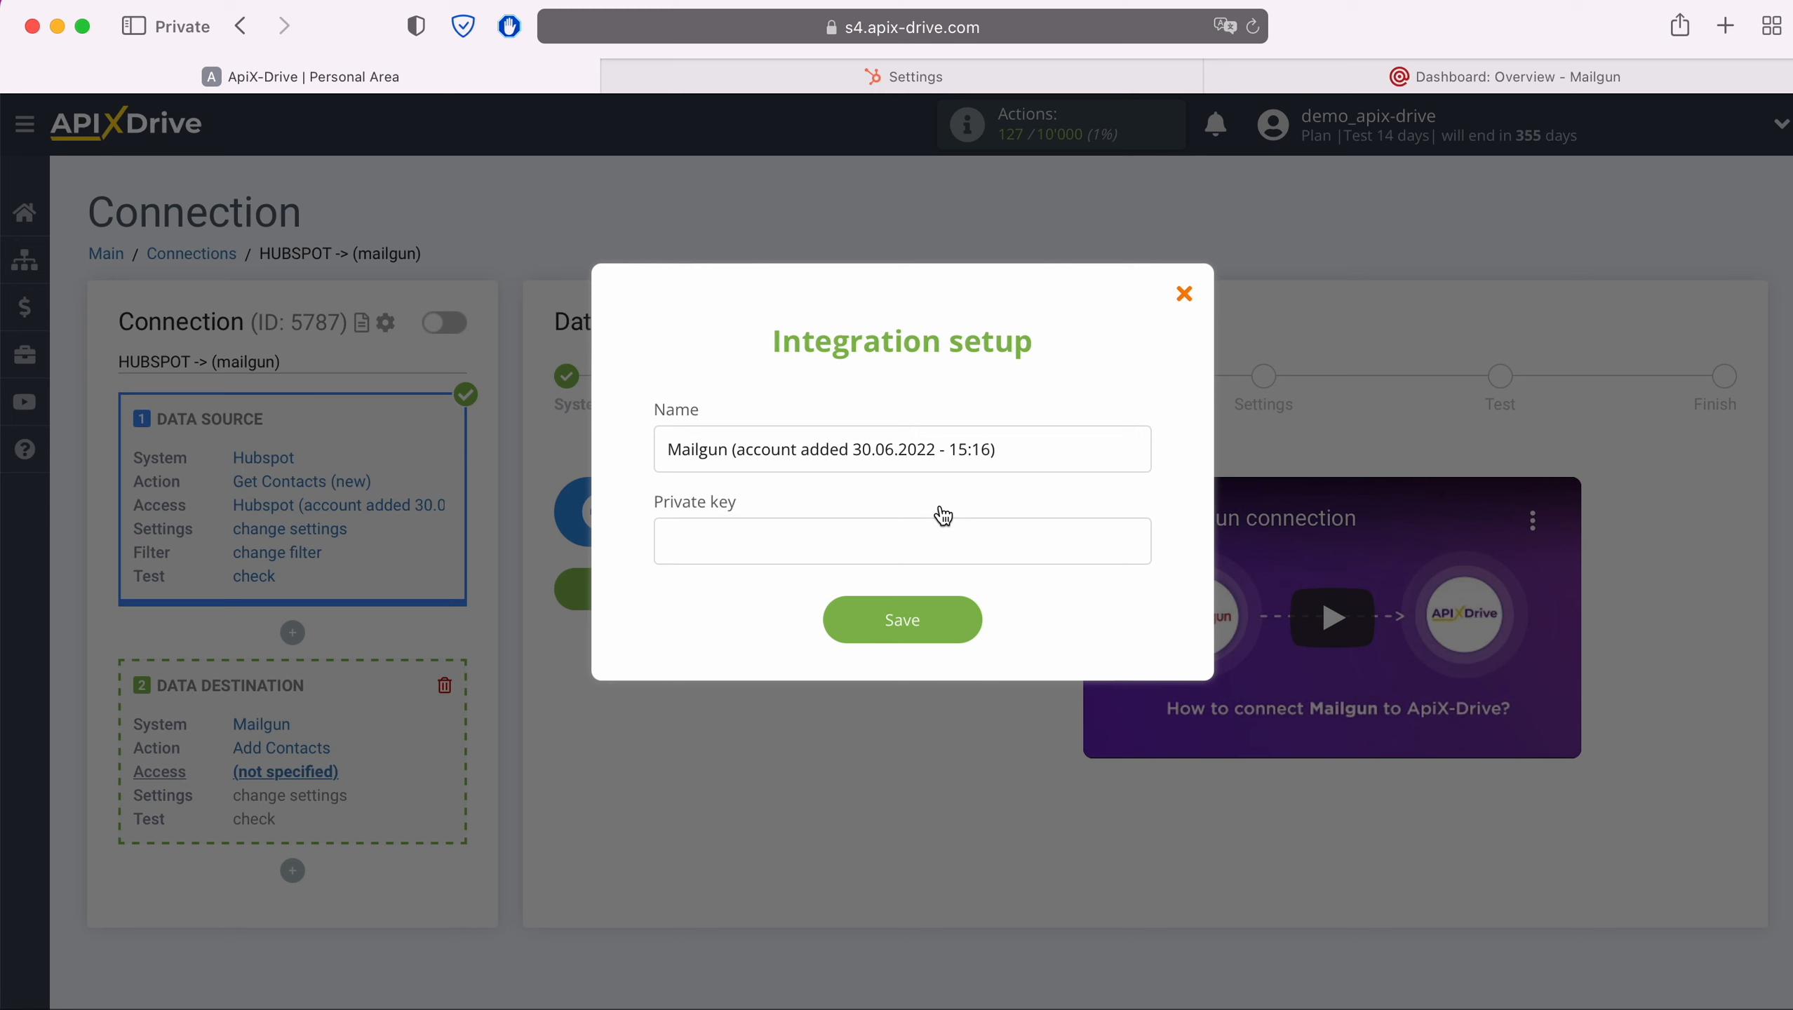
left_click(1256, 79)
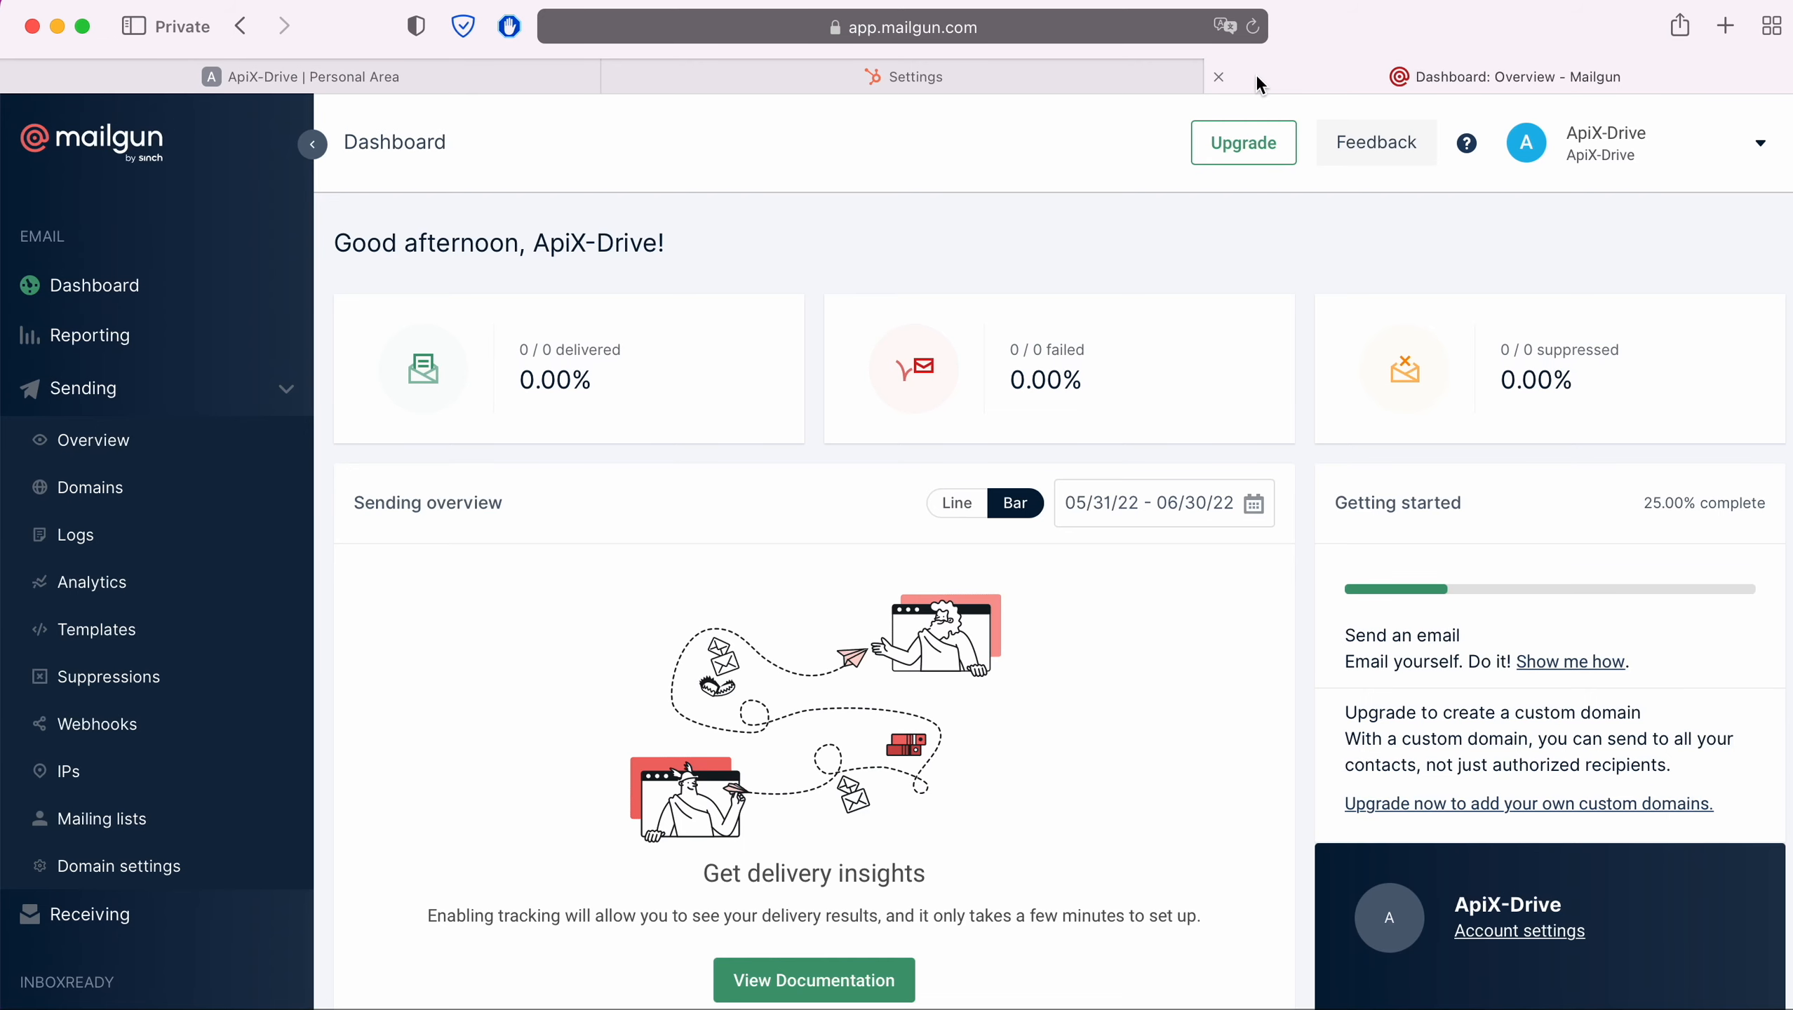
left_click(1726, 149)
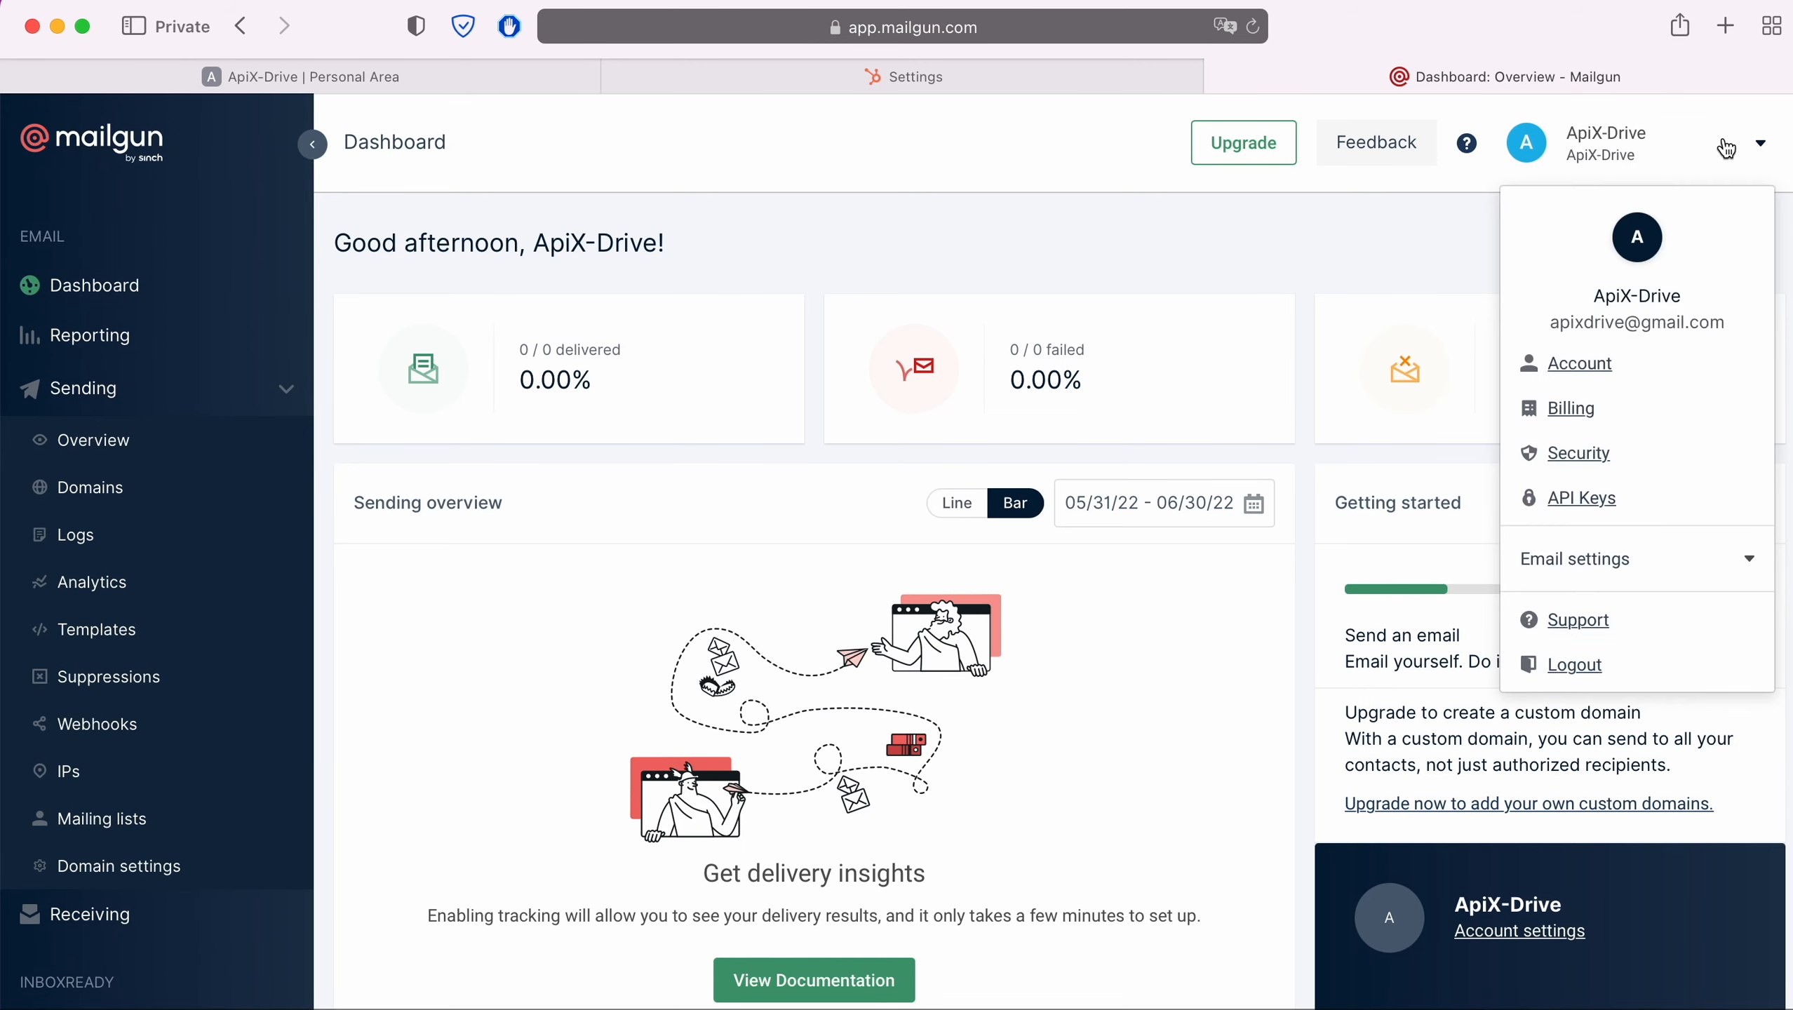
left_click(1583, 502)
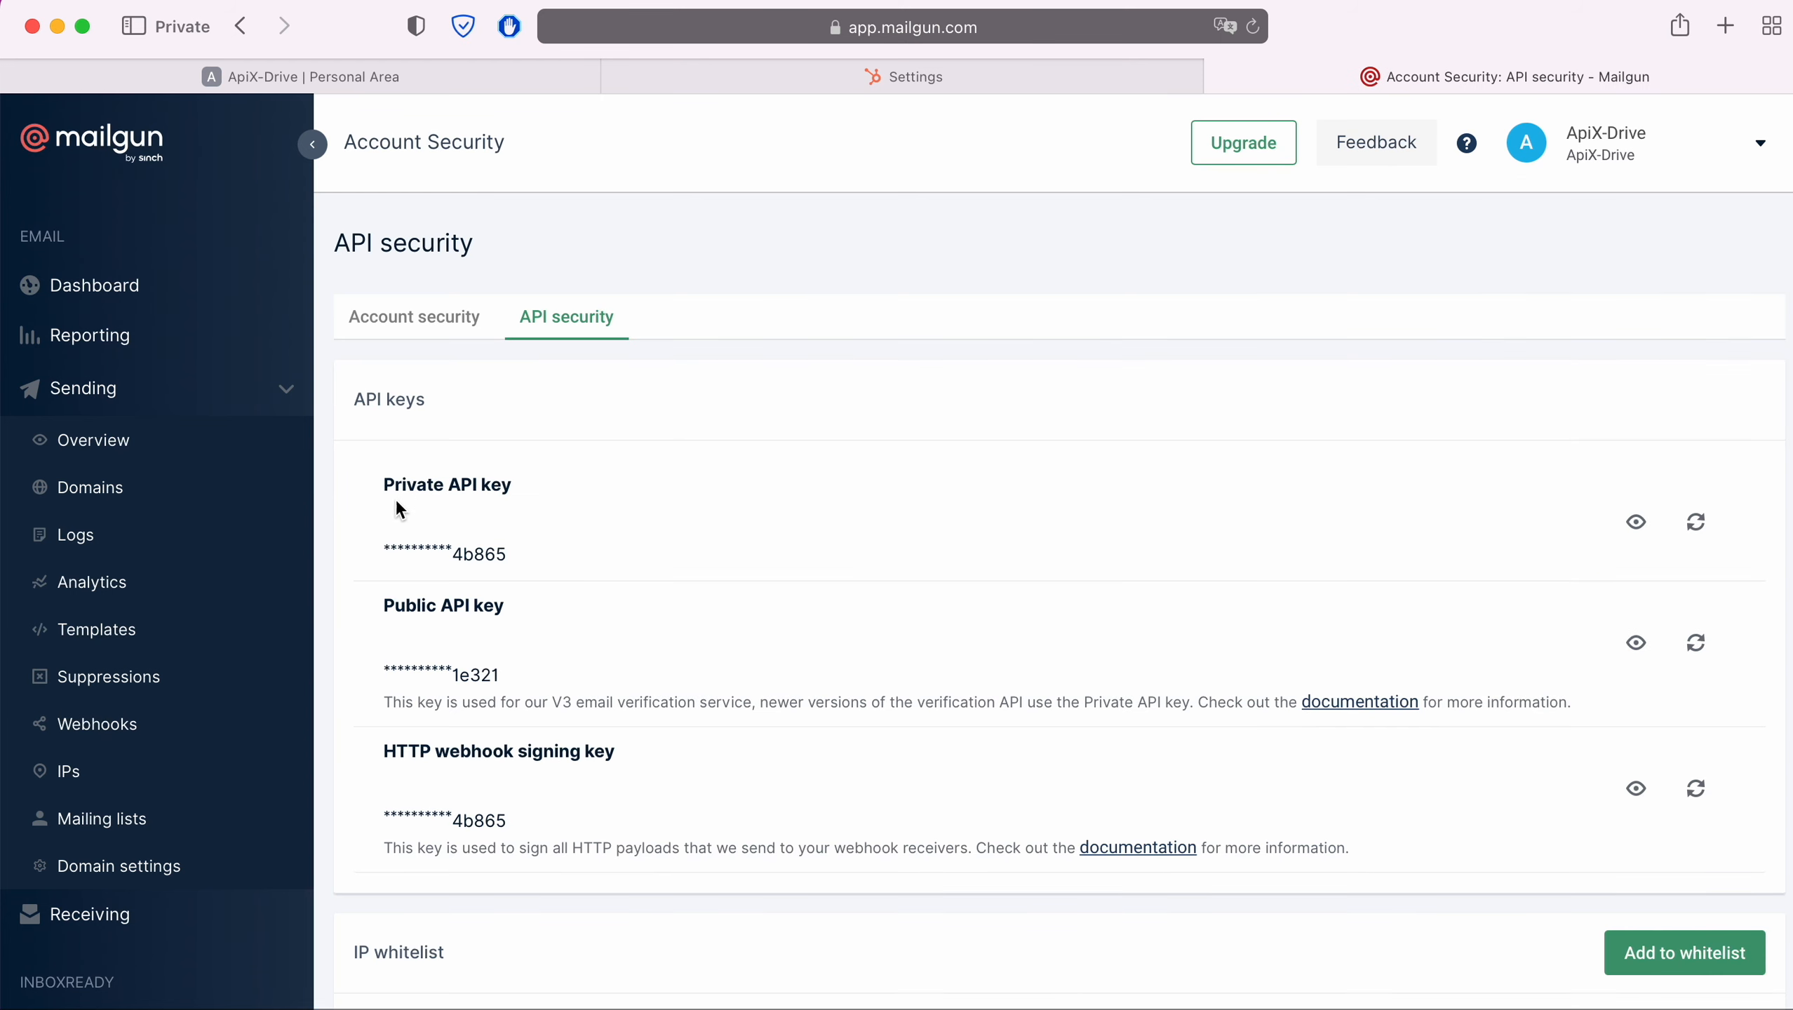
left_click(1636, 522)
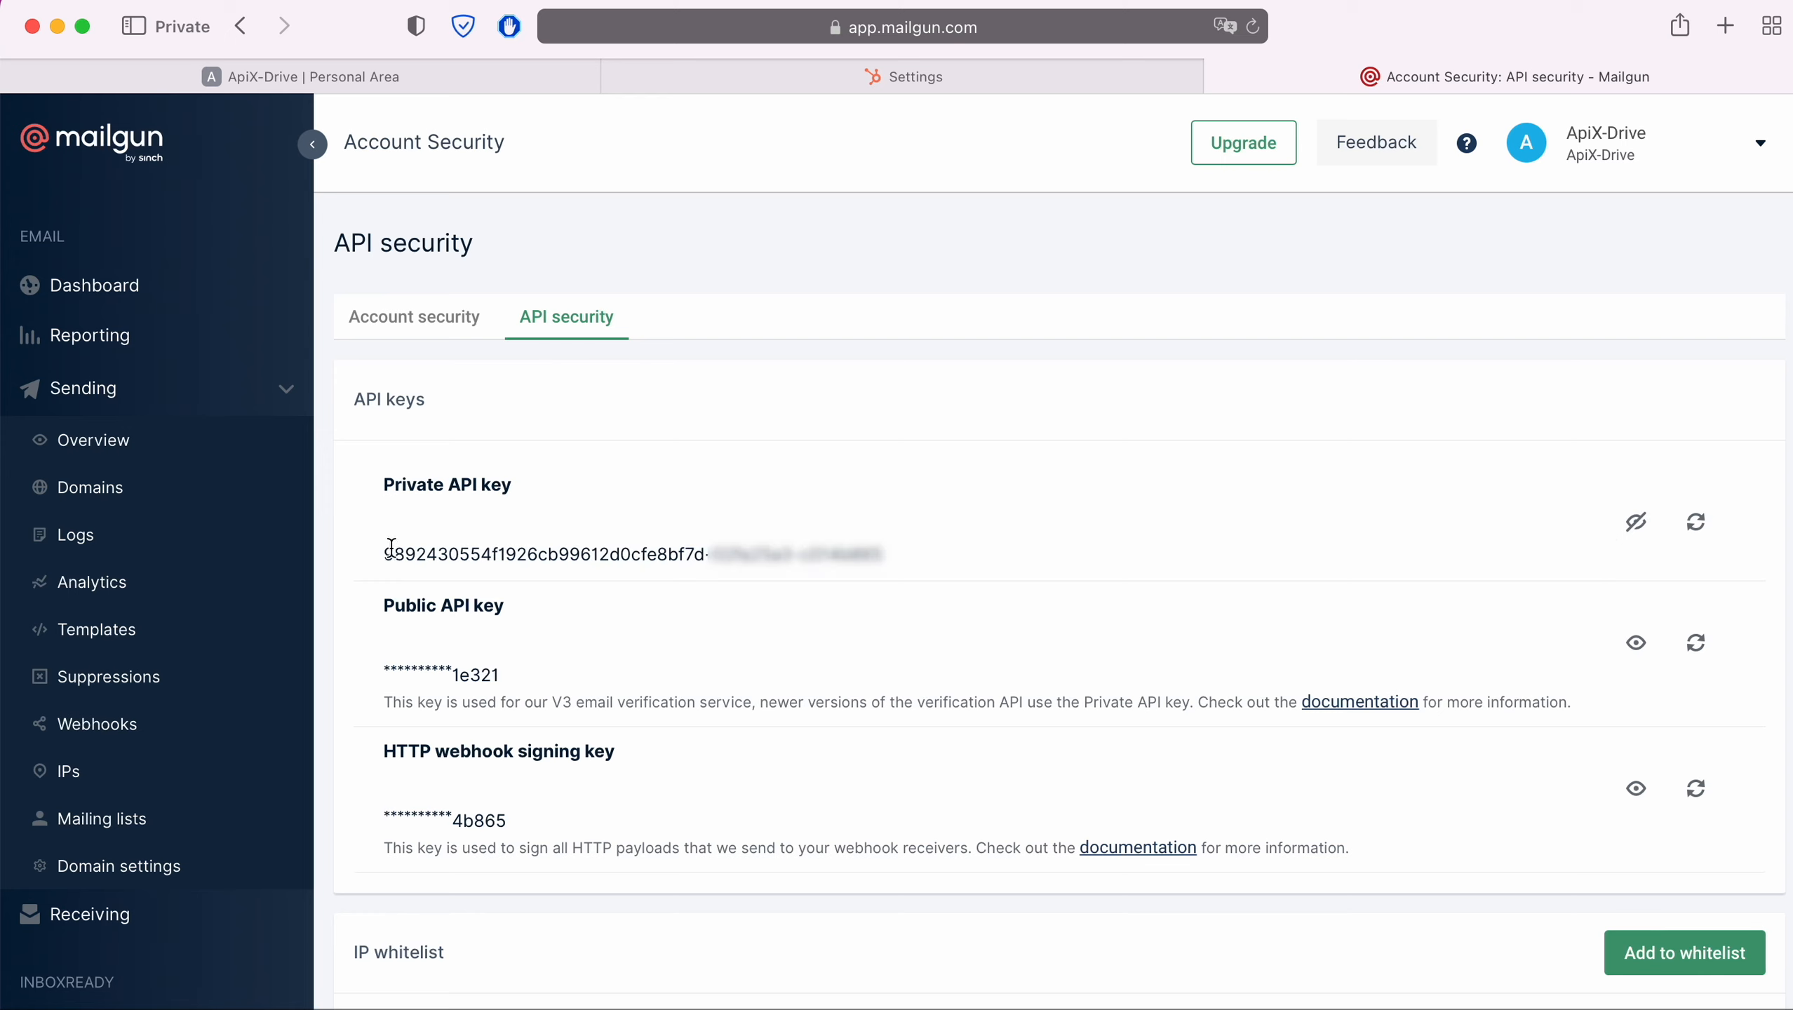
Copy the Mailgun private API key, paste it into the integration's Private key field and save
left_click_drag(382, 552, 884, 556)
key("ctrl+c")
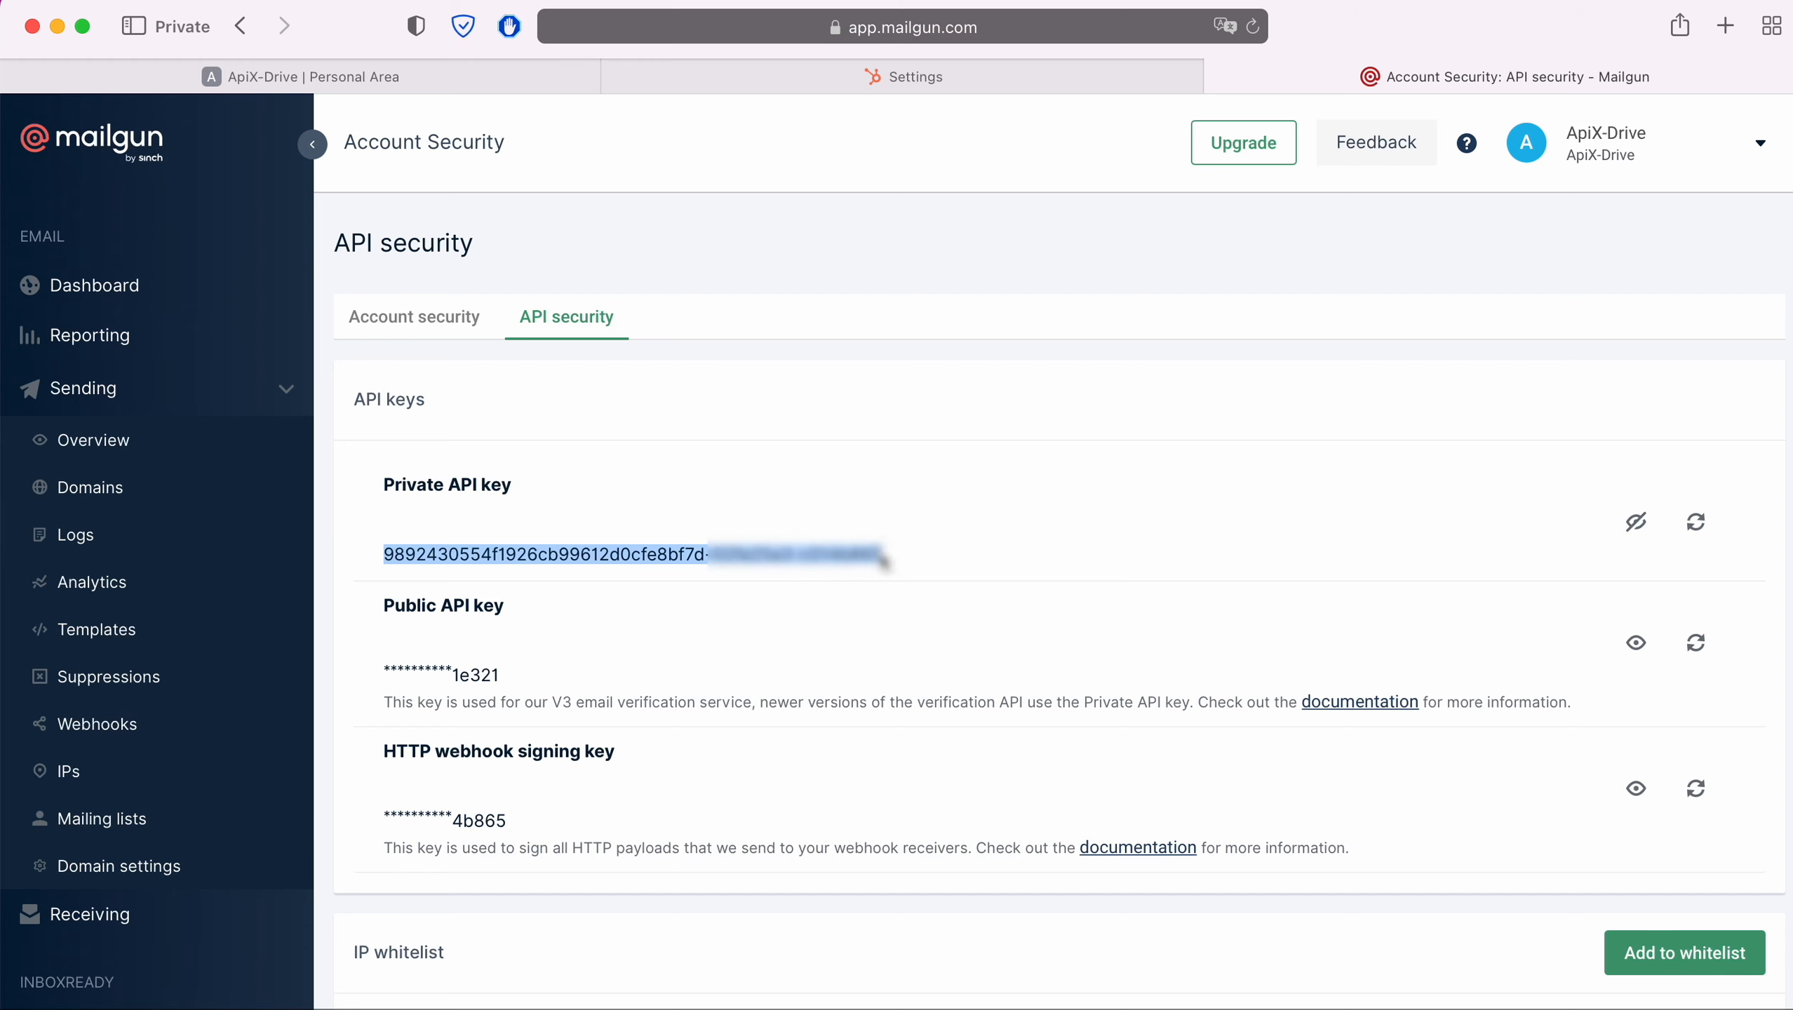
right_click(885, 559)
left_click(917, 663)
left_click(437, 77)
right_click(701, 540)
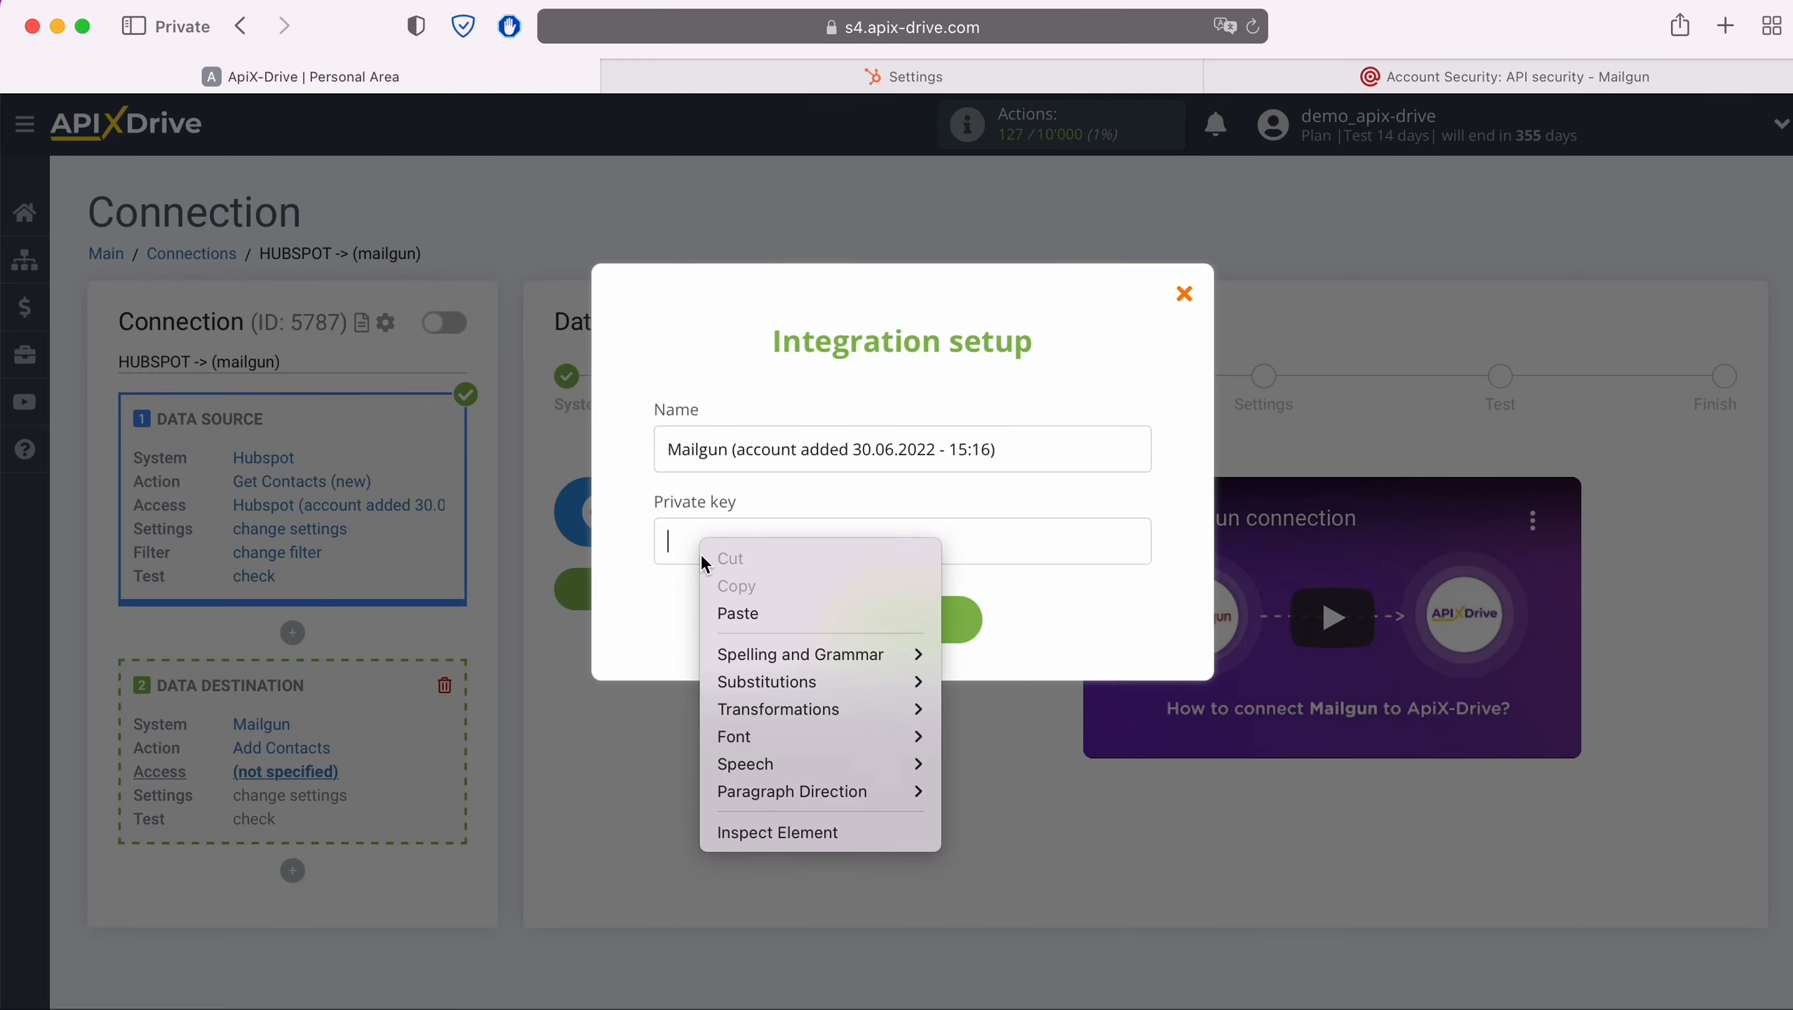
left_click(736, 612)
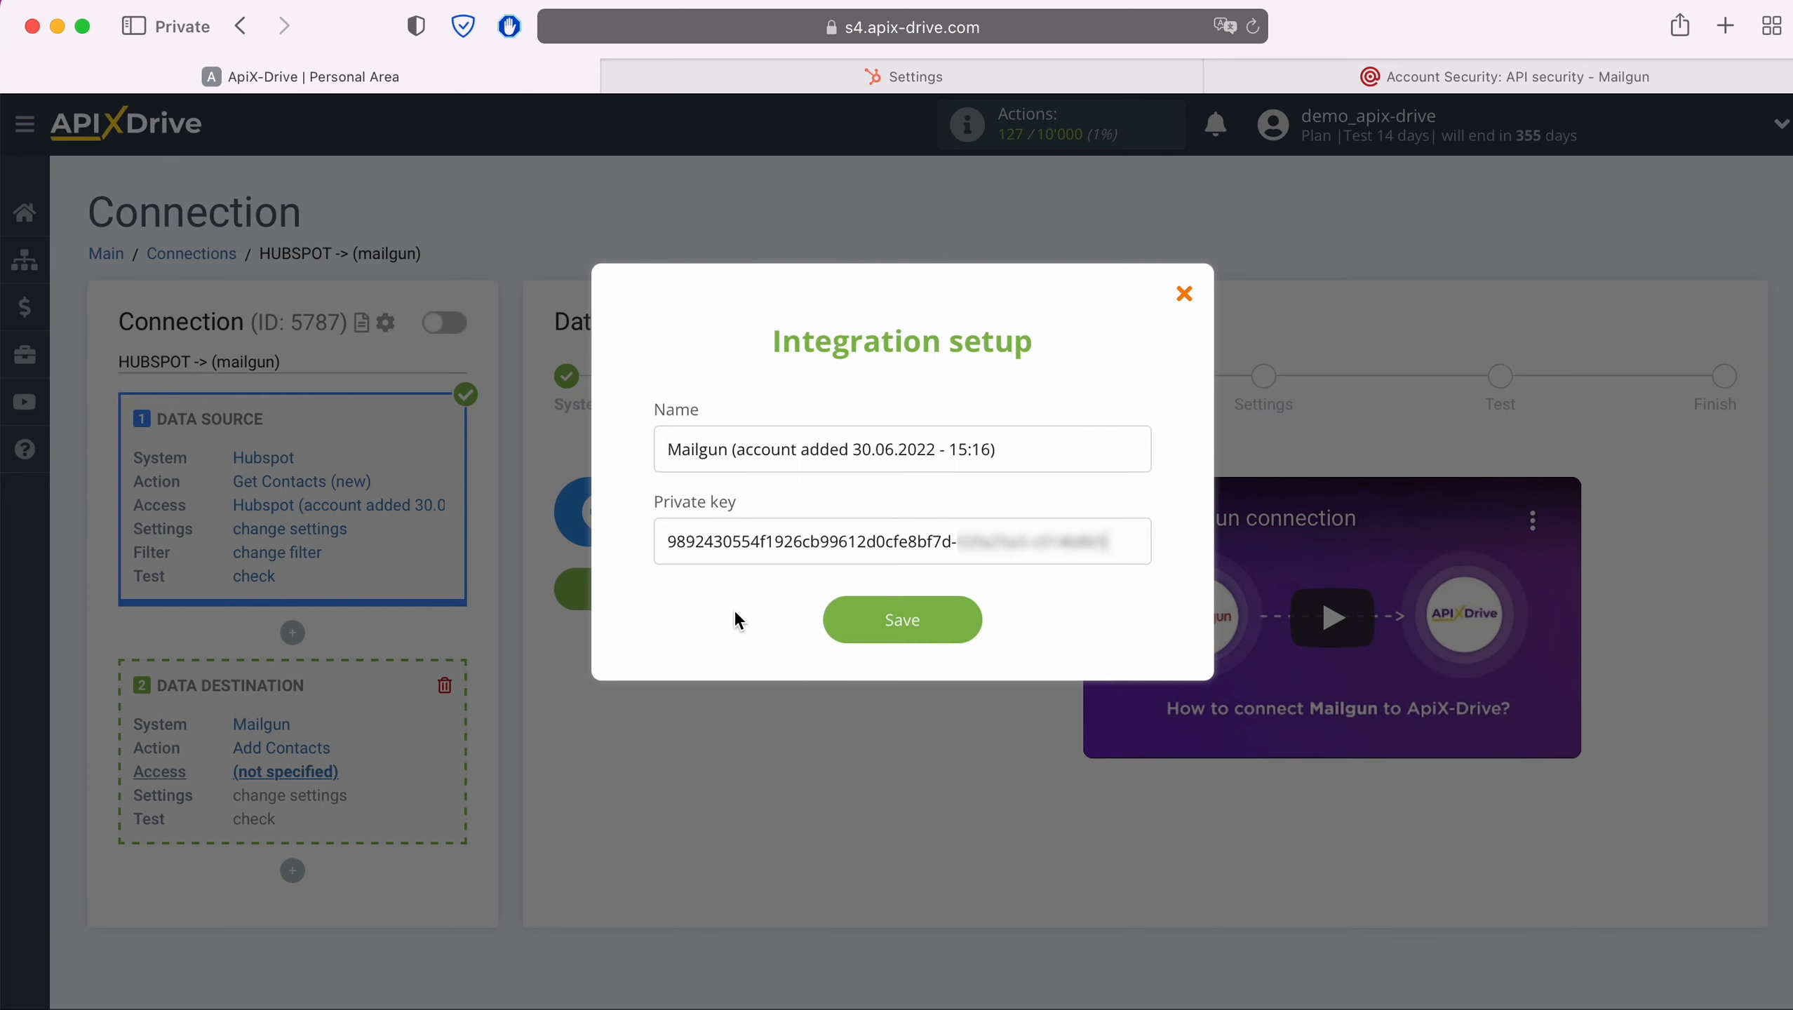
left_click(966, 620)
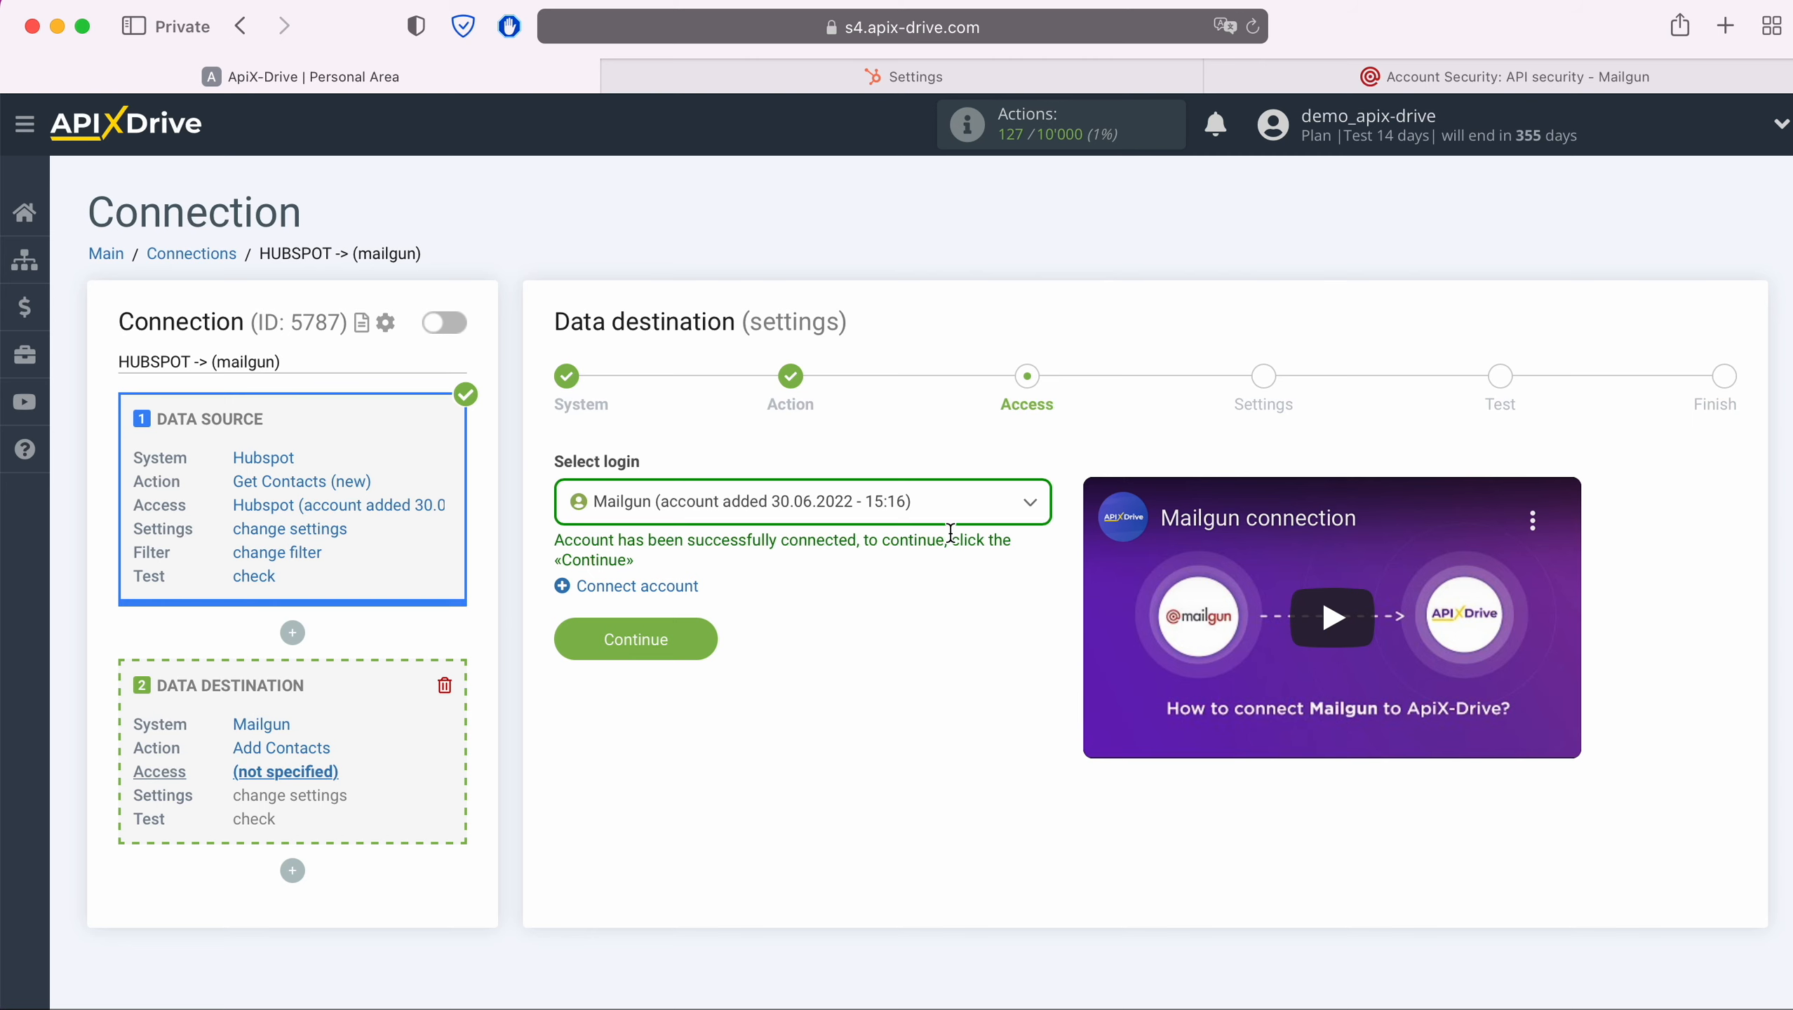
Select the newly added Mailgun account as the login and continue to settings
left_click(946, 504)
left_click(906, 658)
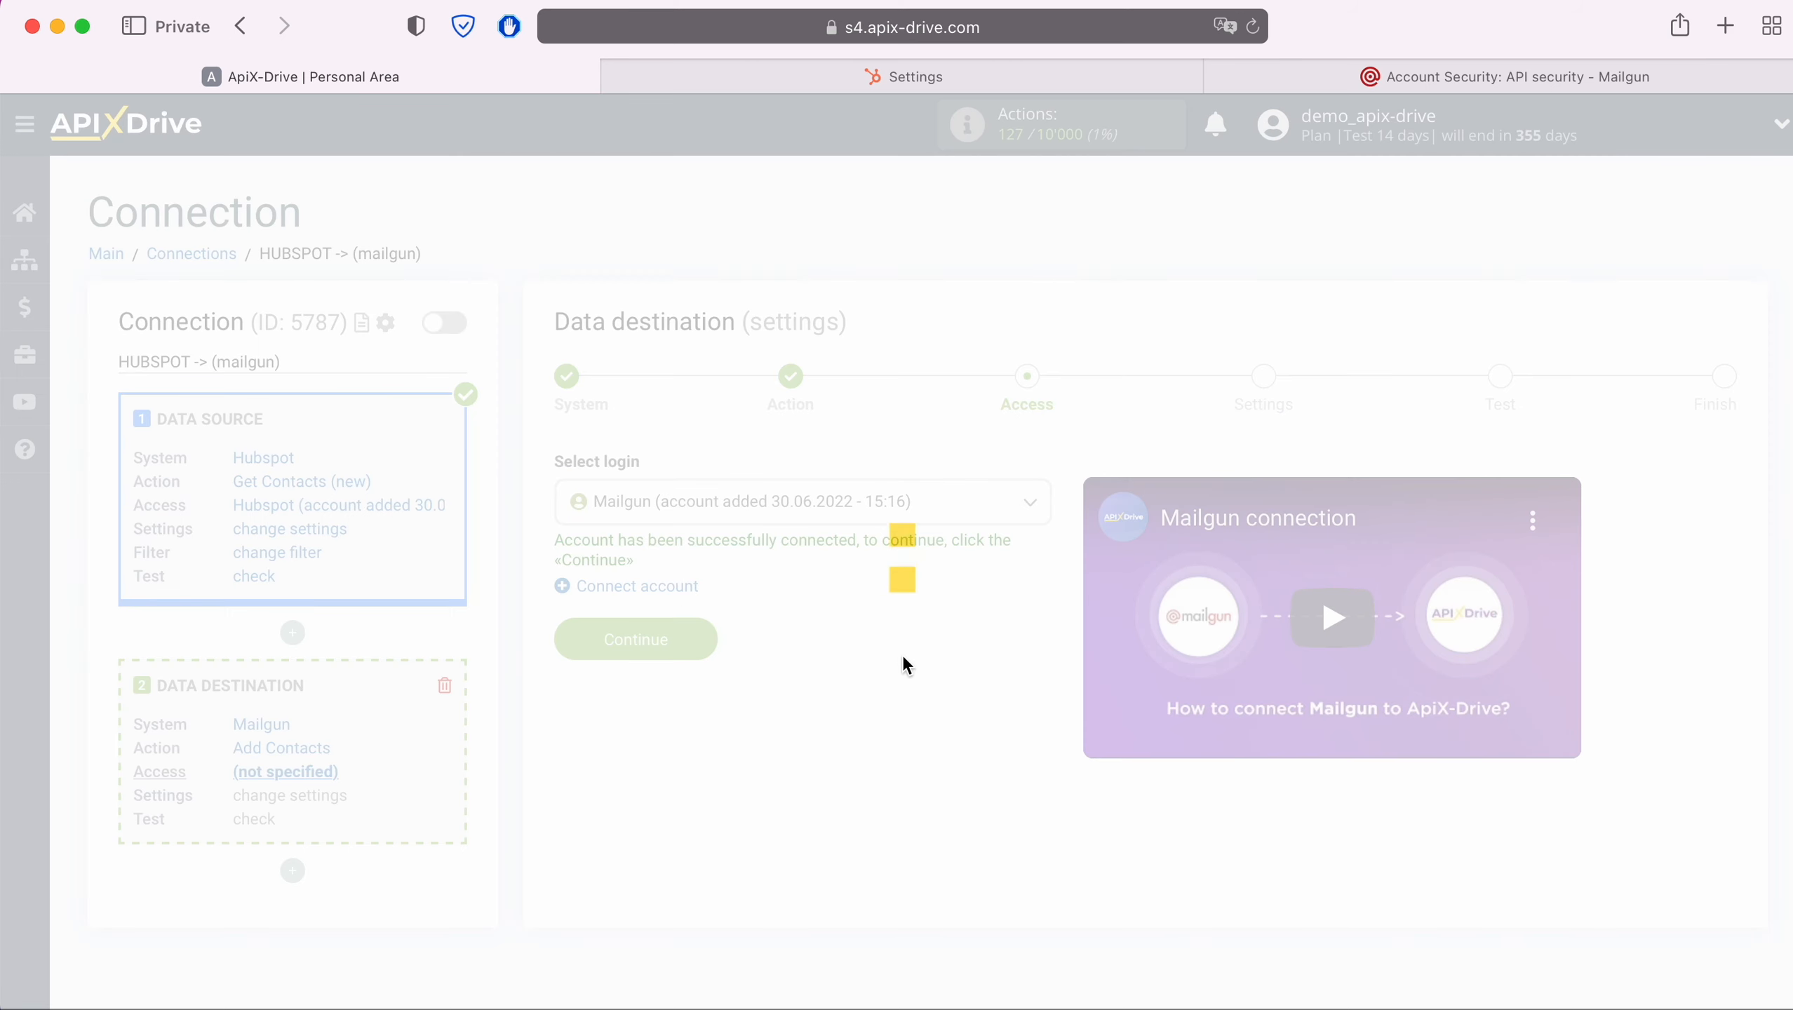
left_click(670, 640)
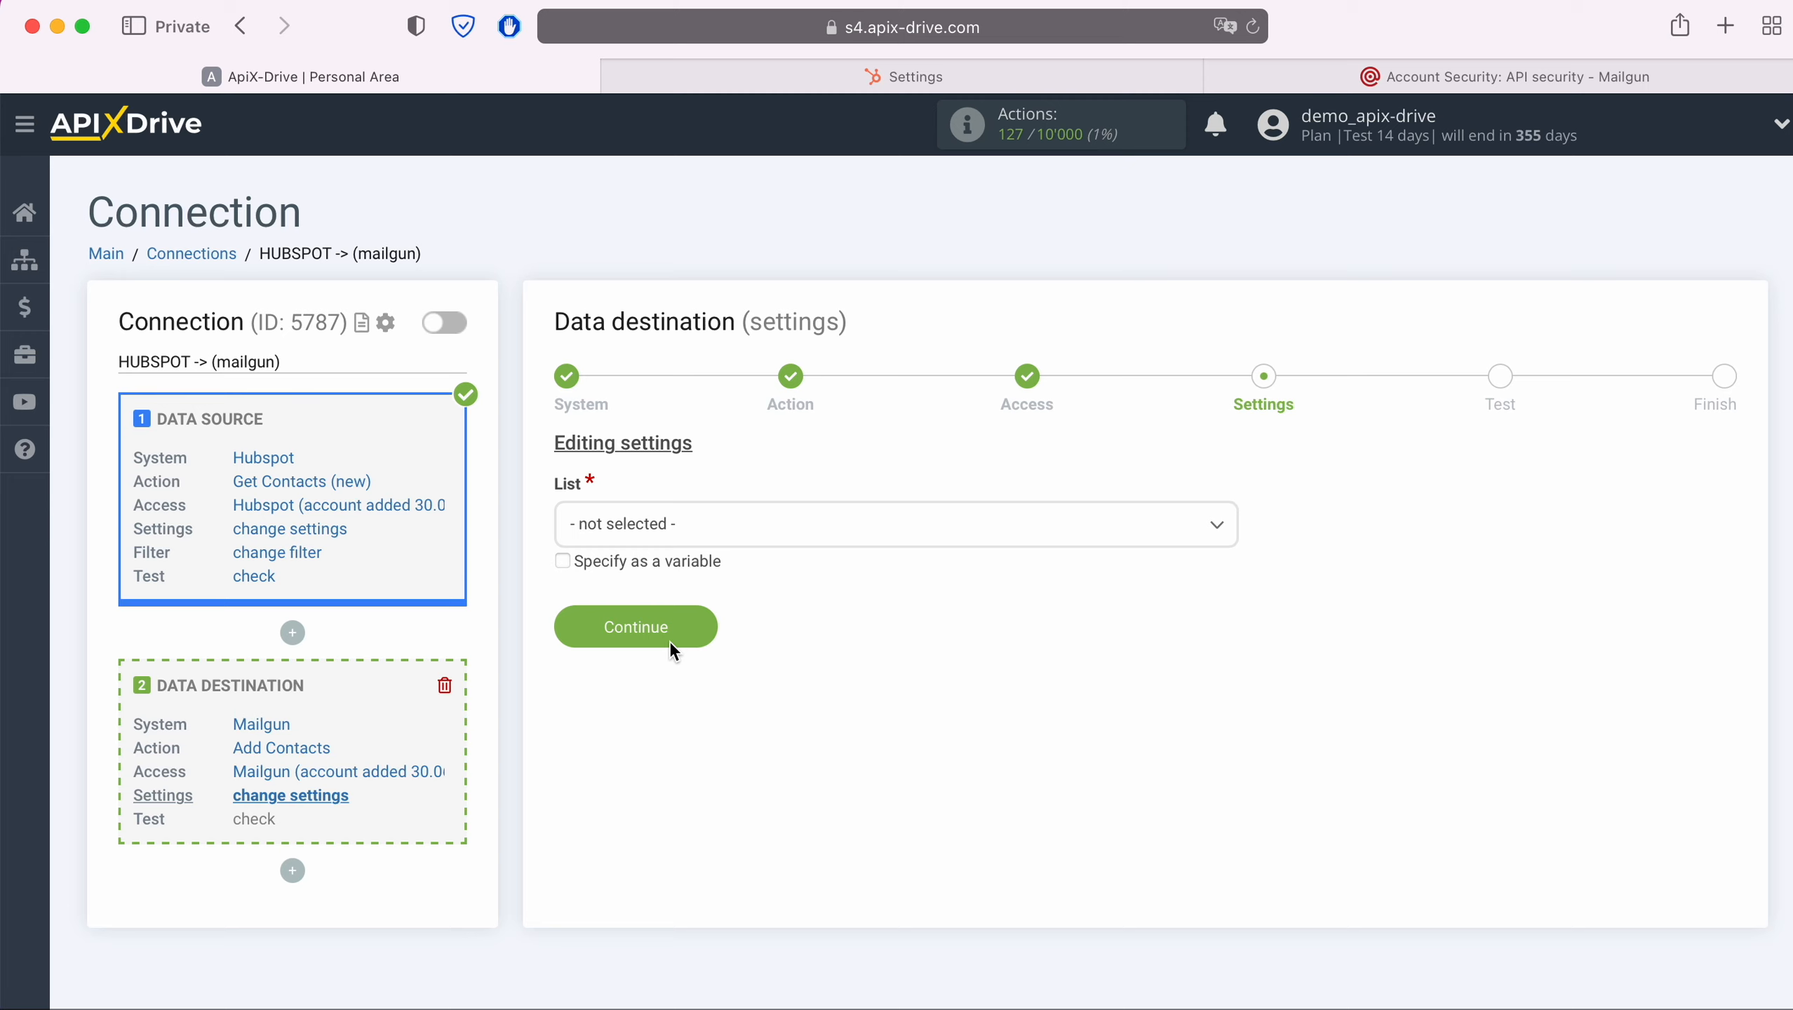
Choose the ApiX-Drive list and map the E-mail field to the Hubspot Email variable
left_click(735, 524)
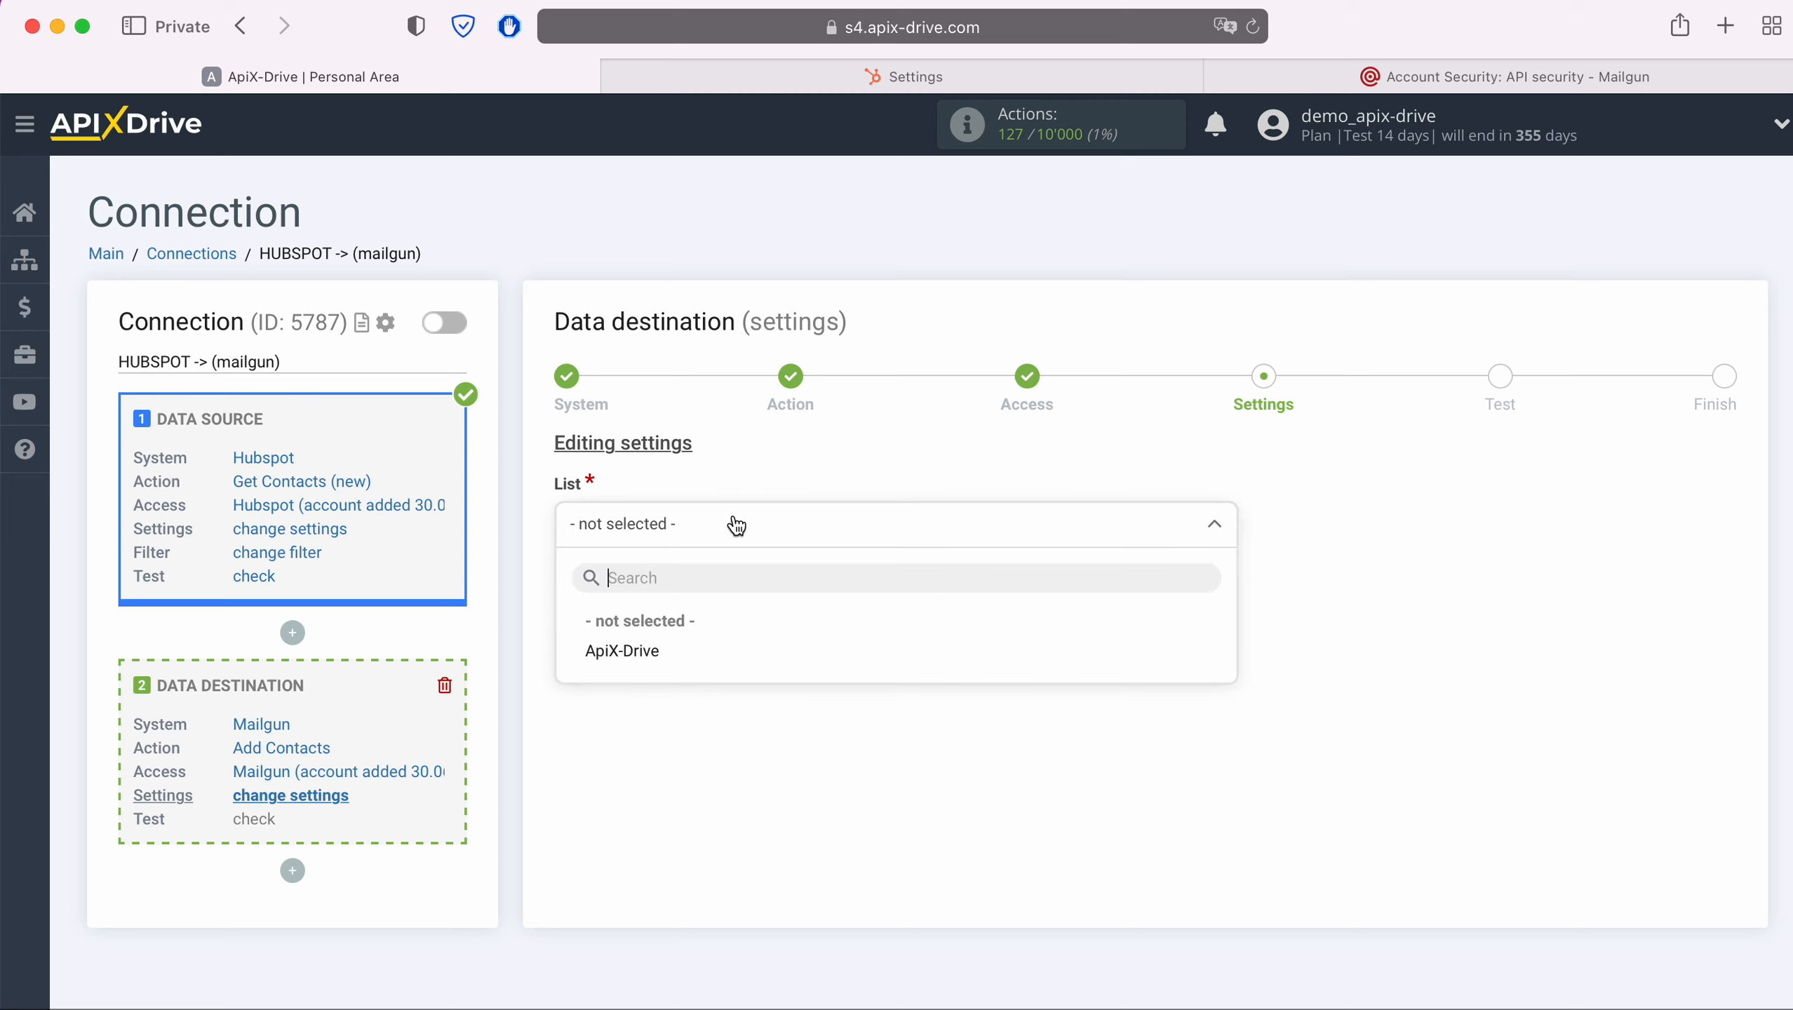
left_click(656, 652)
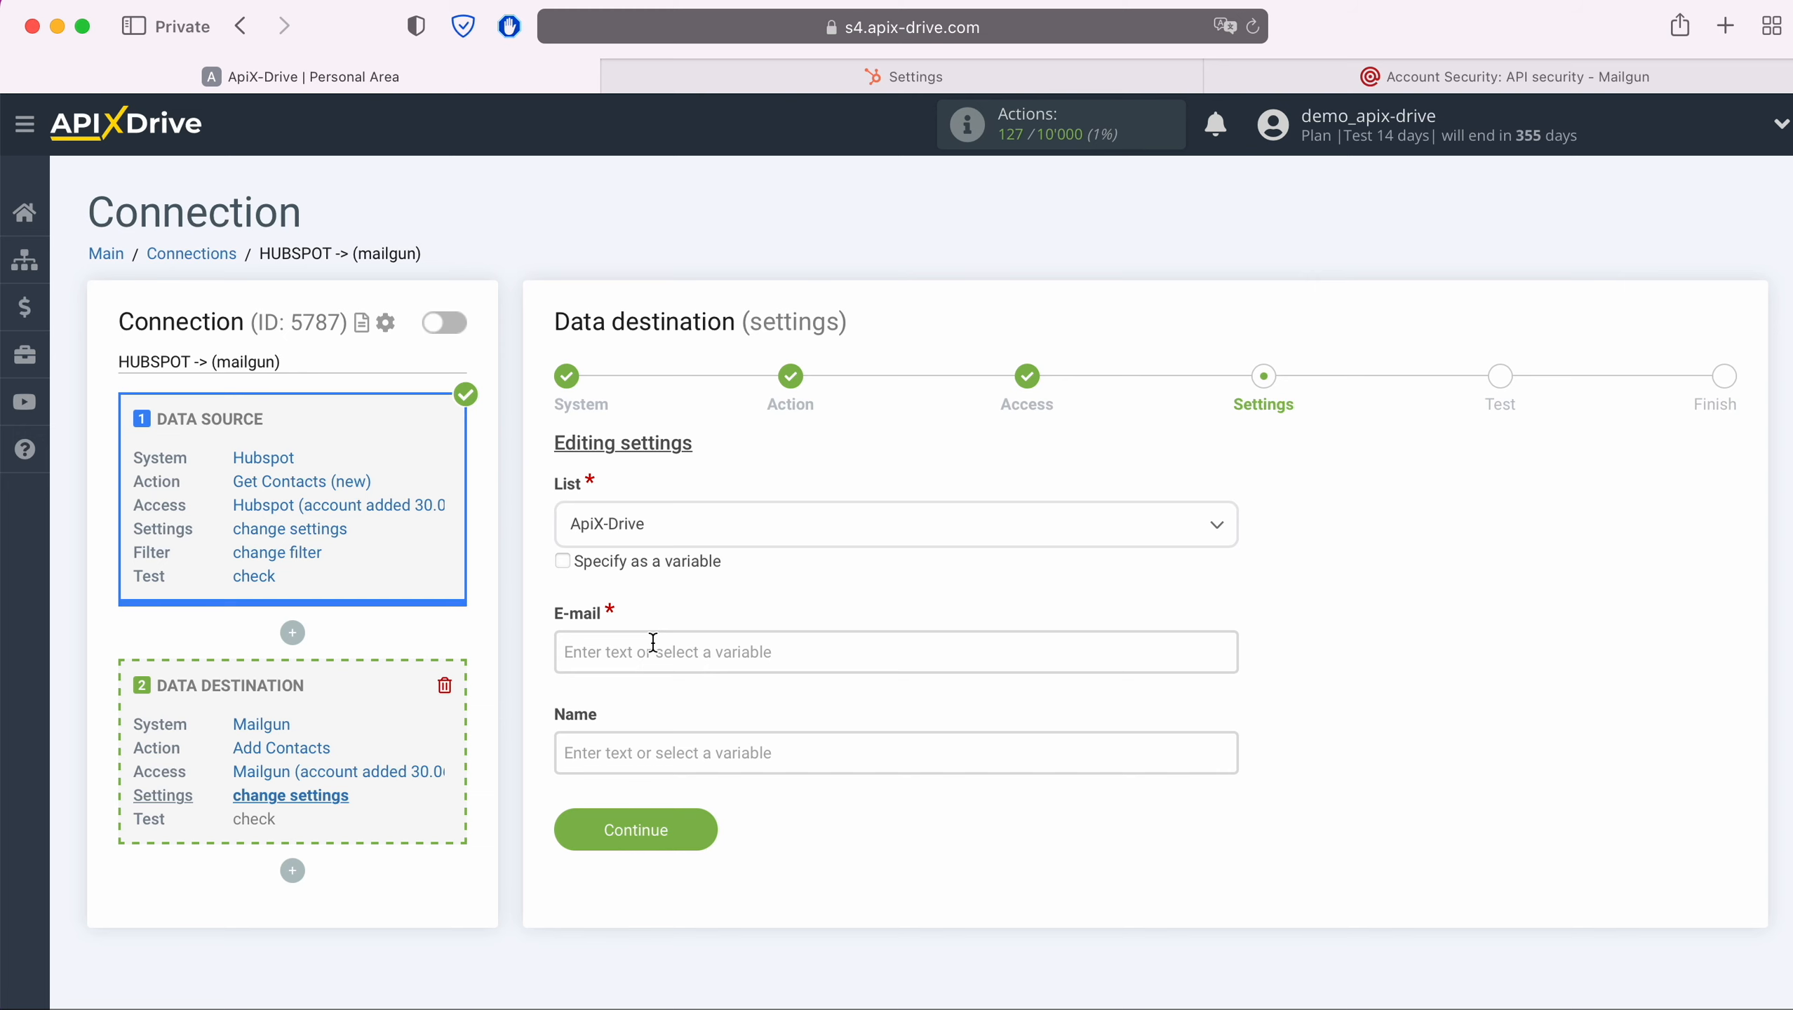
left_click(652, 643)
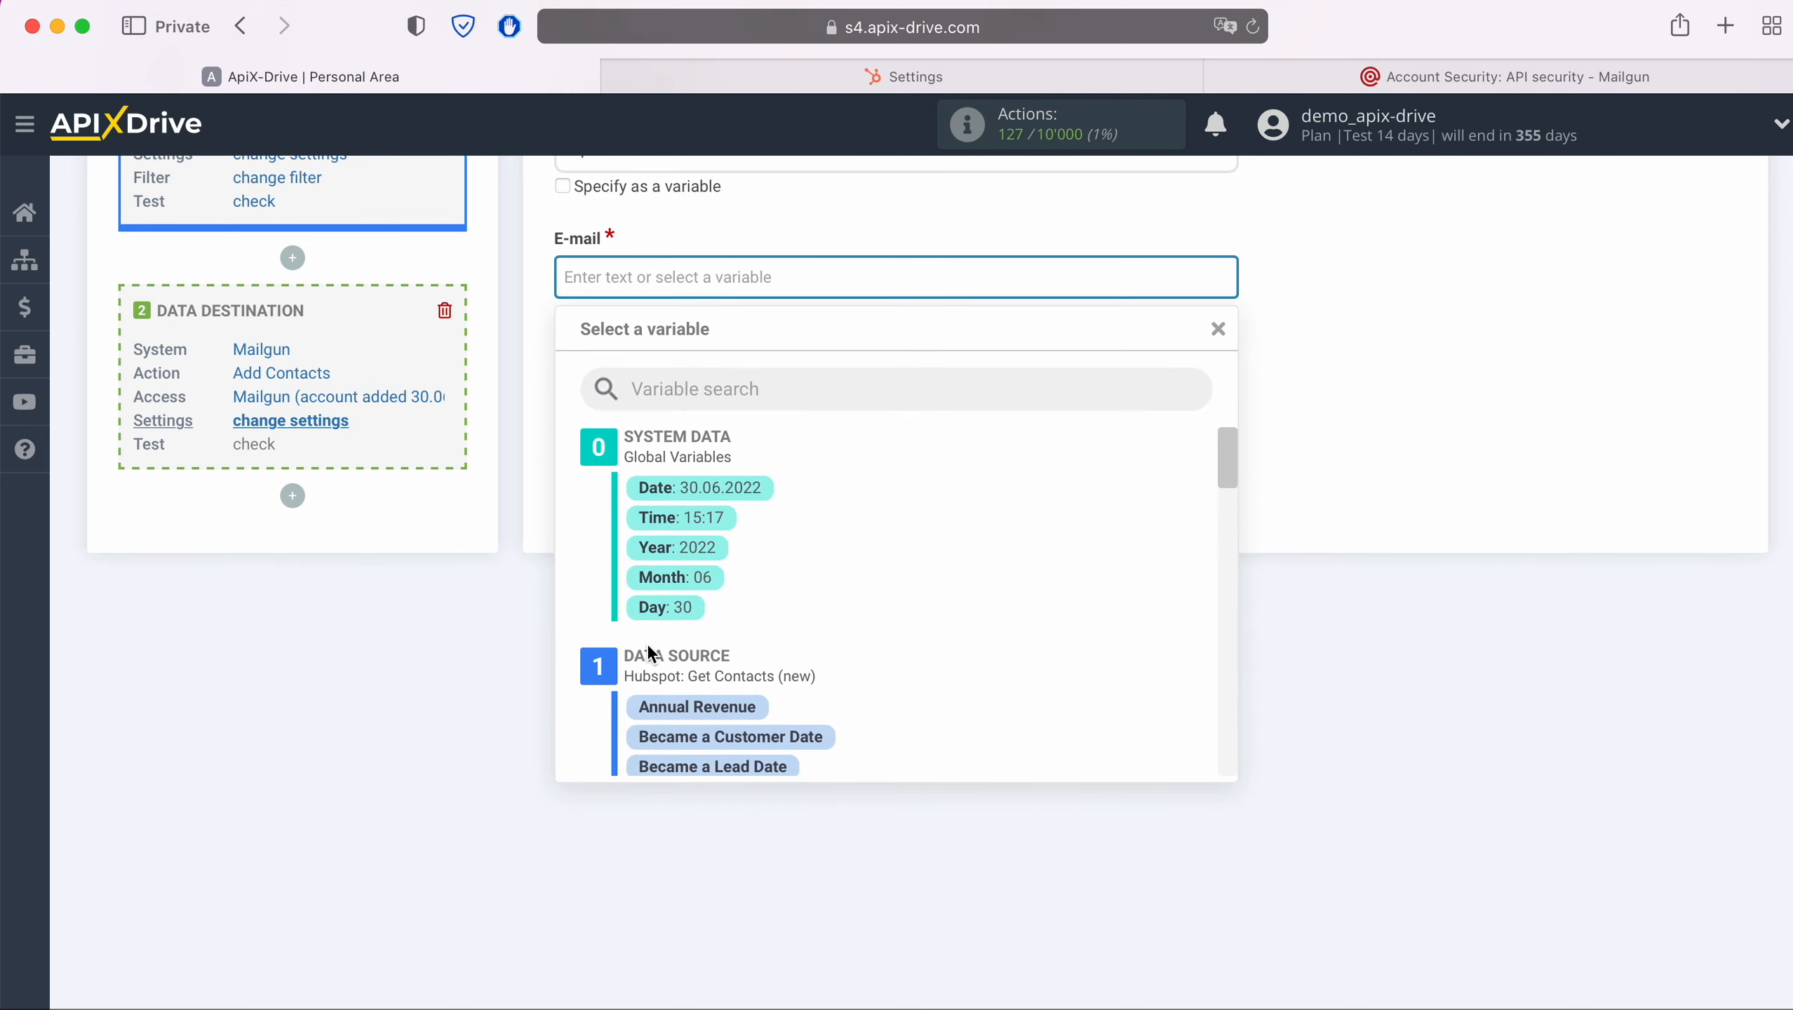
scroll(943, 629, "down", 3)
scroll(943, 633, "down", 5)
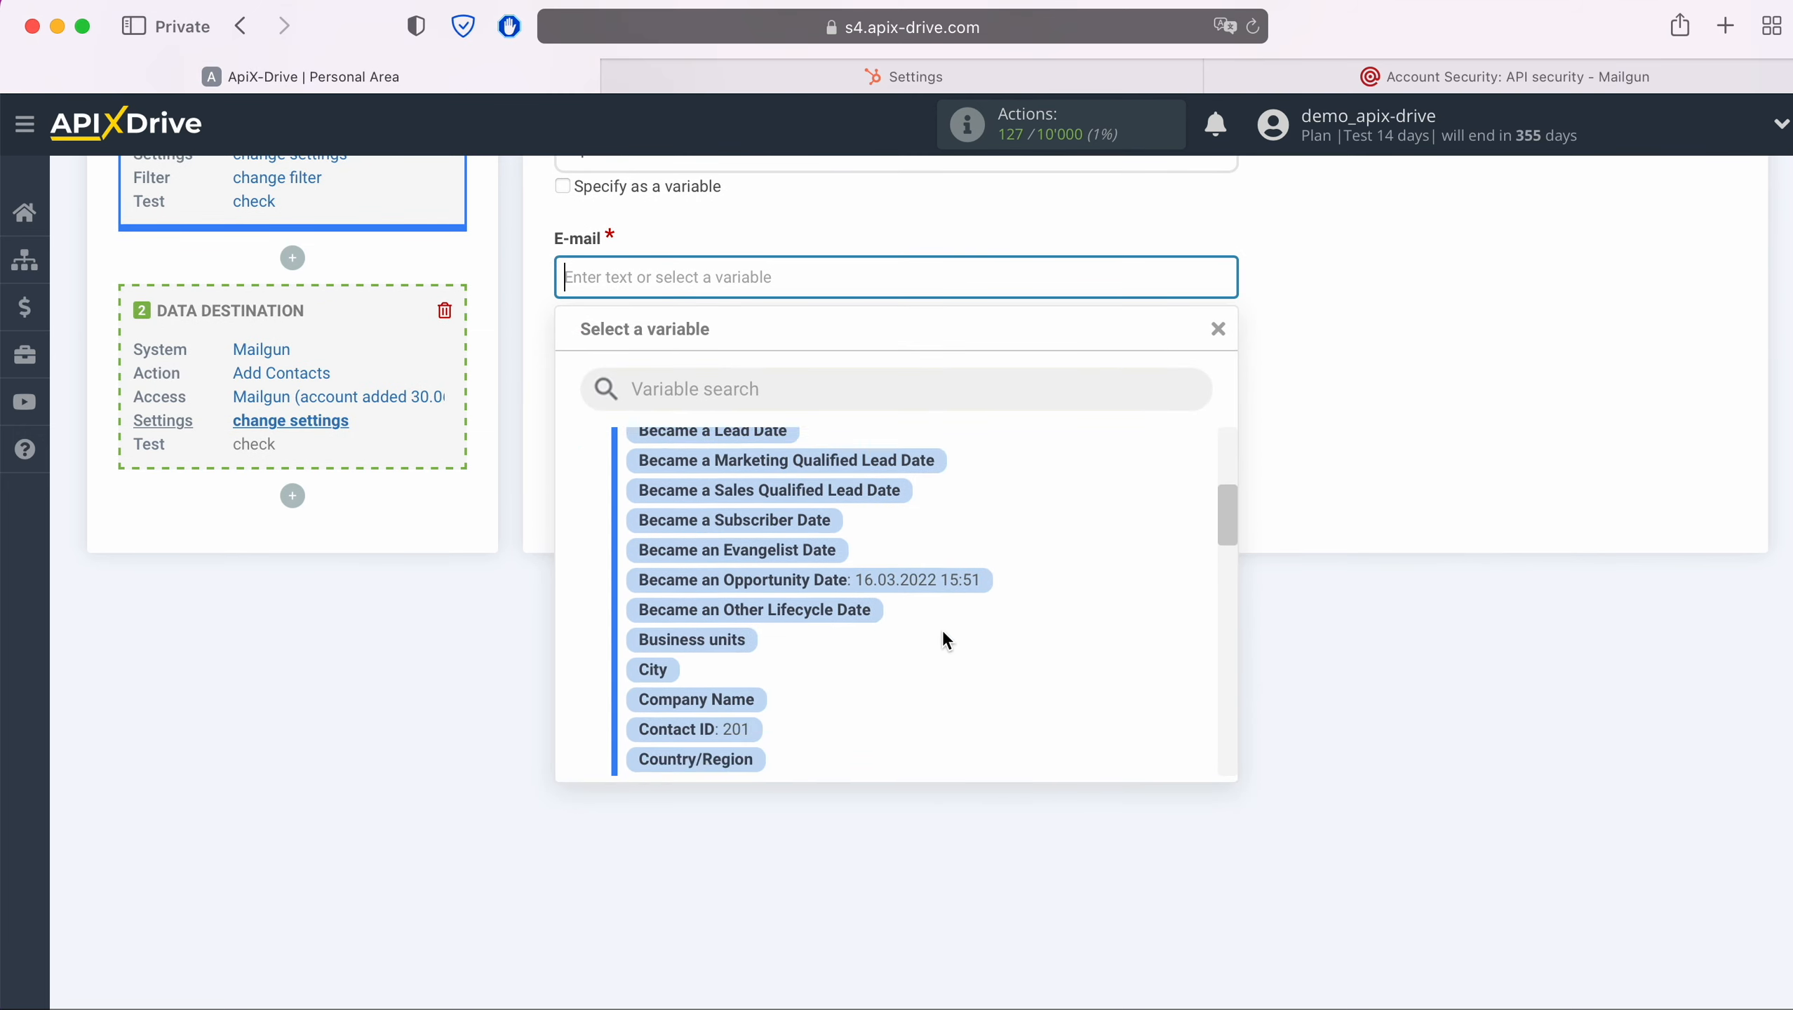
scroll(943, 629, "down", 3)
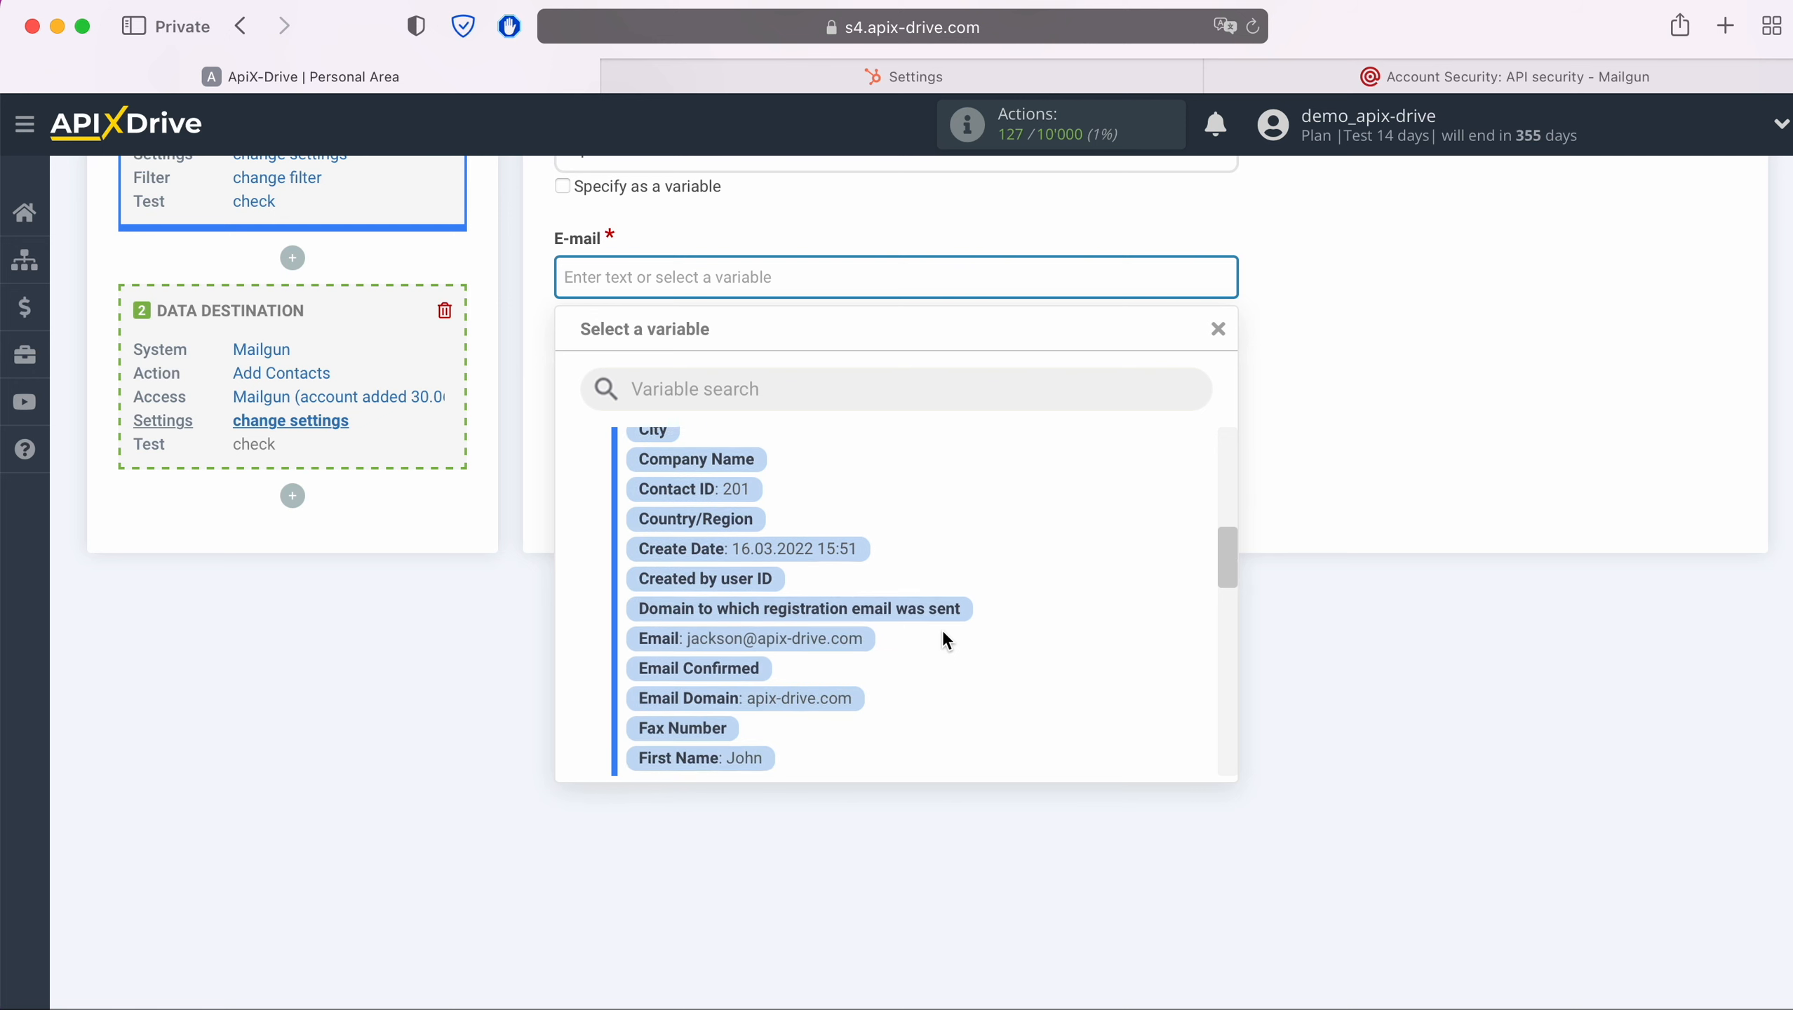
left_click(860, 626)
Map the Name field to the Hubspot First Name and Last Name variables and continue
left_click(728, 378)
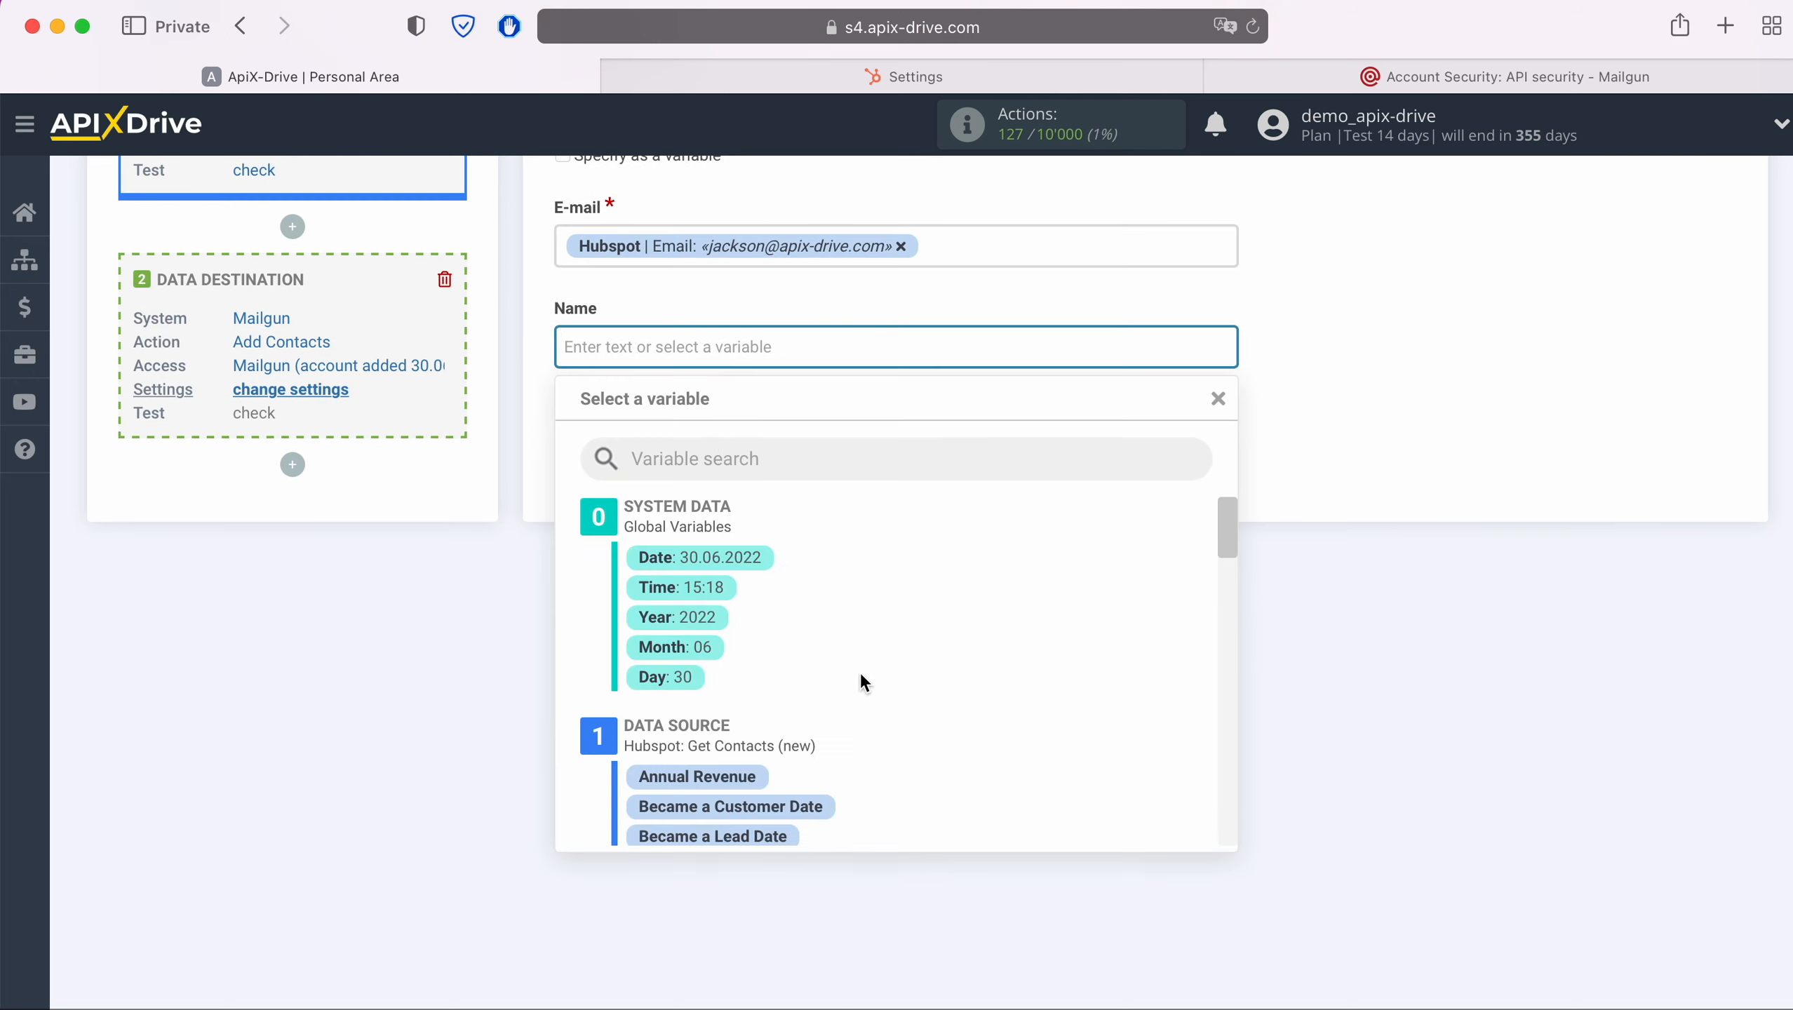
scroll(939, 713, "down", 4)
scroll(939, 712, "down", 6)
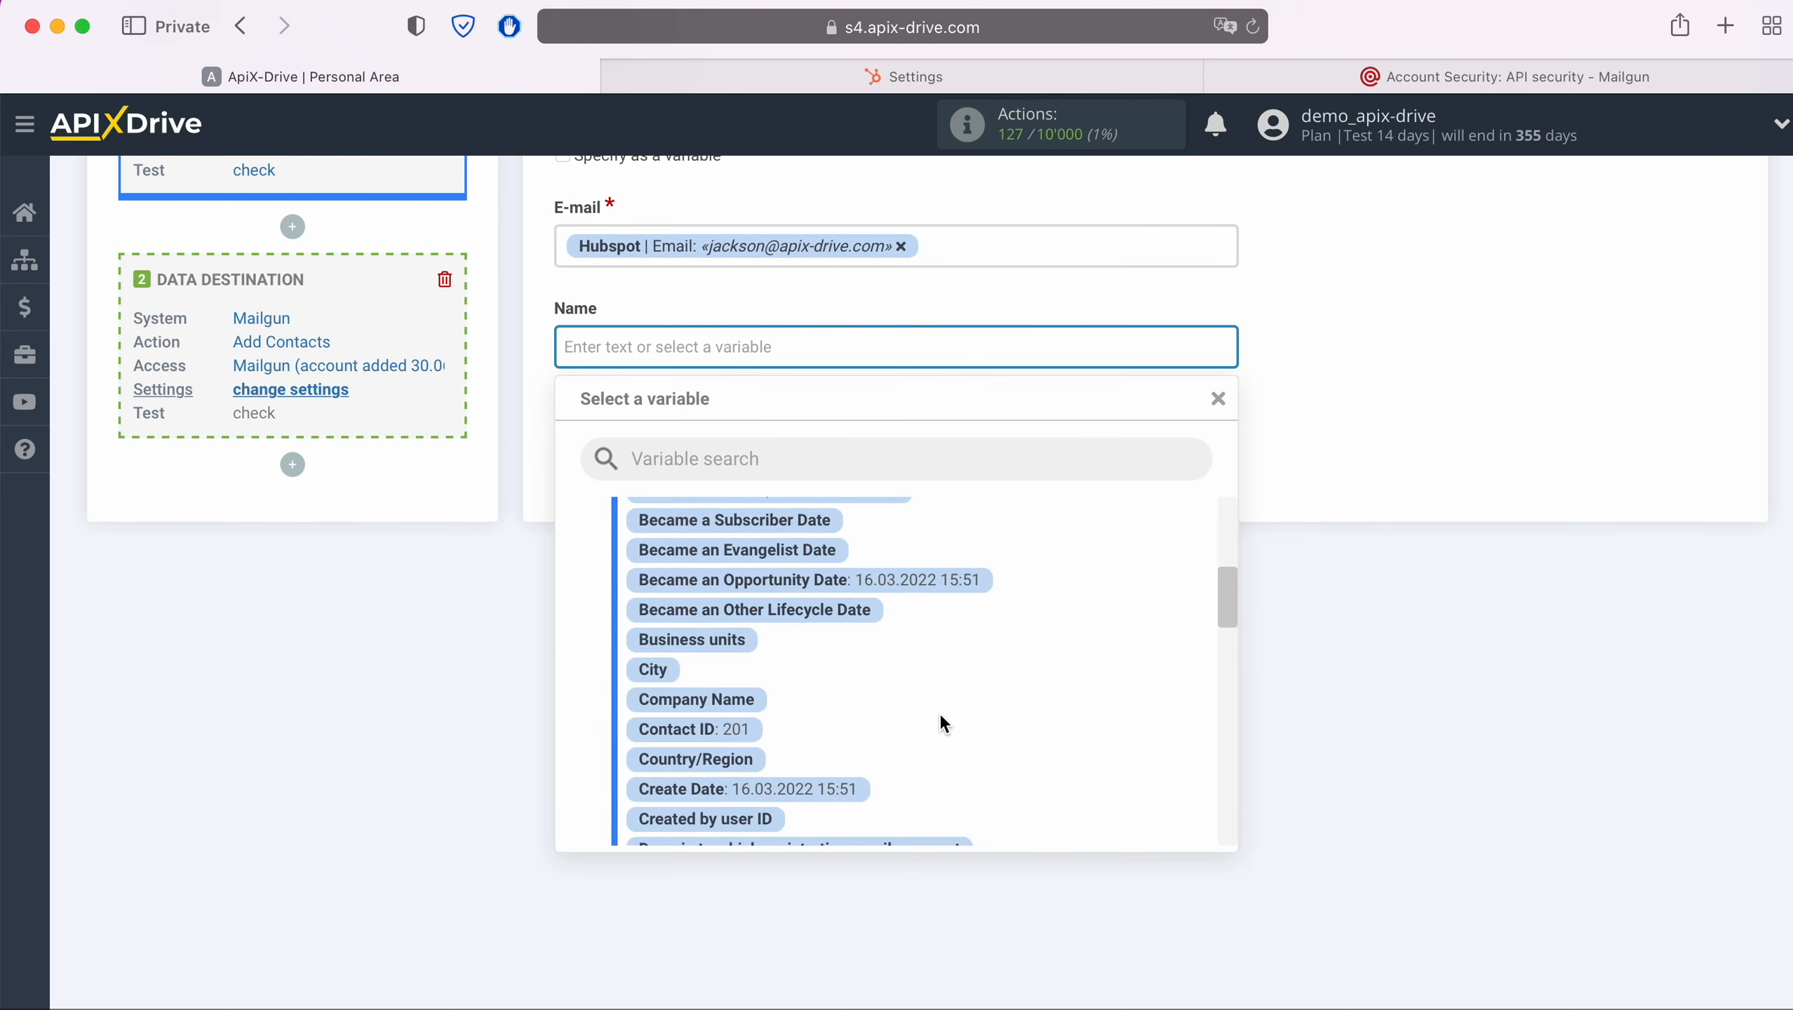
scroll(939, 712, "down", 3)
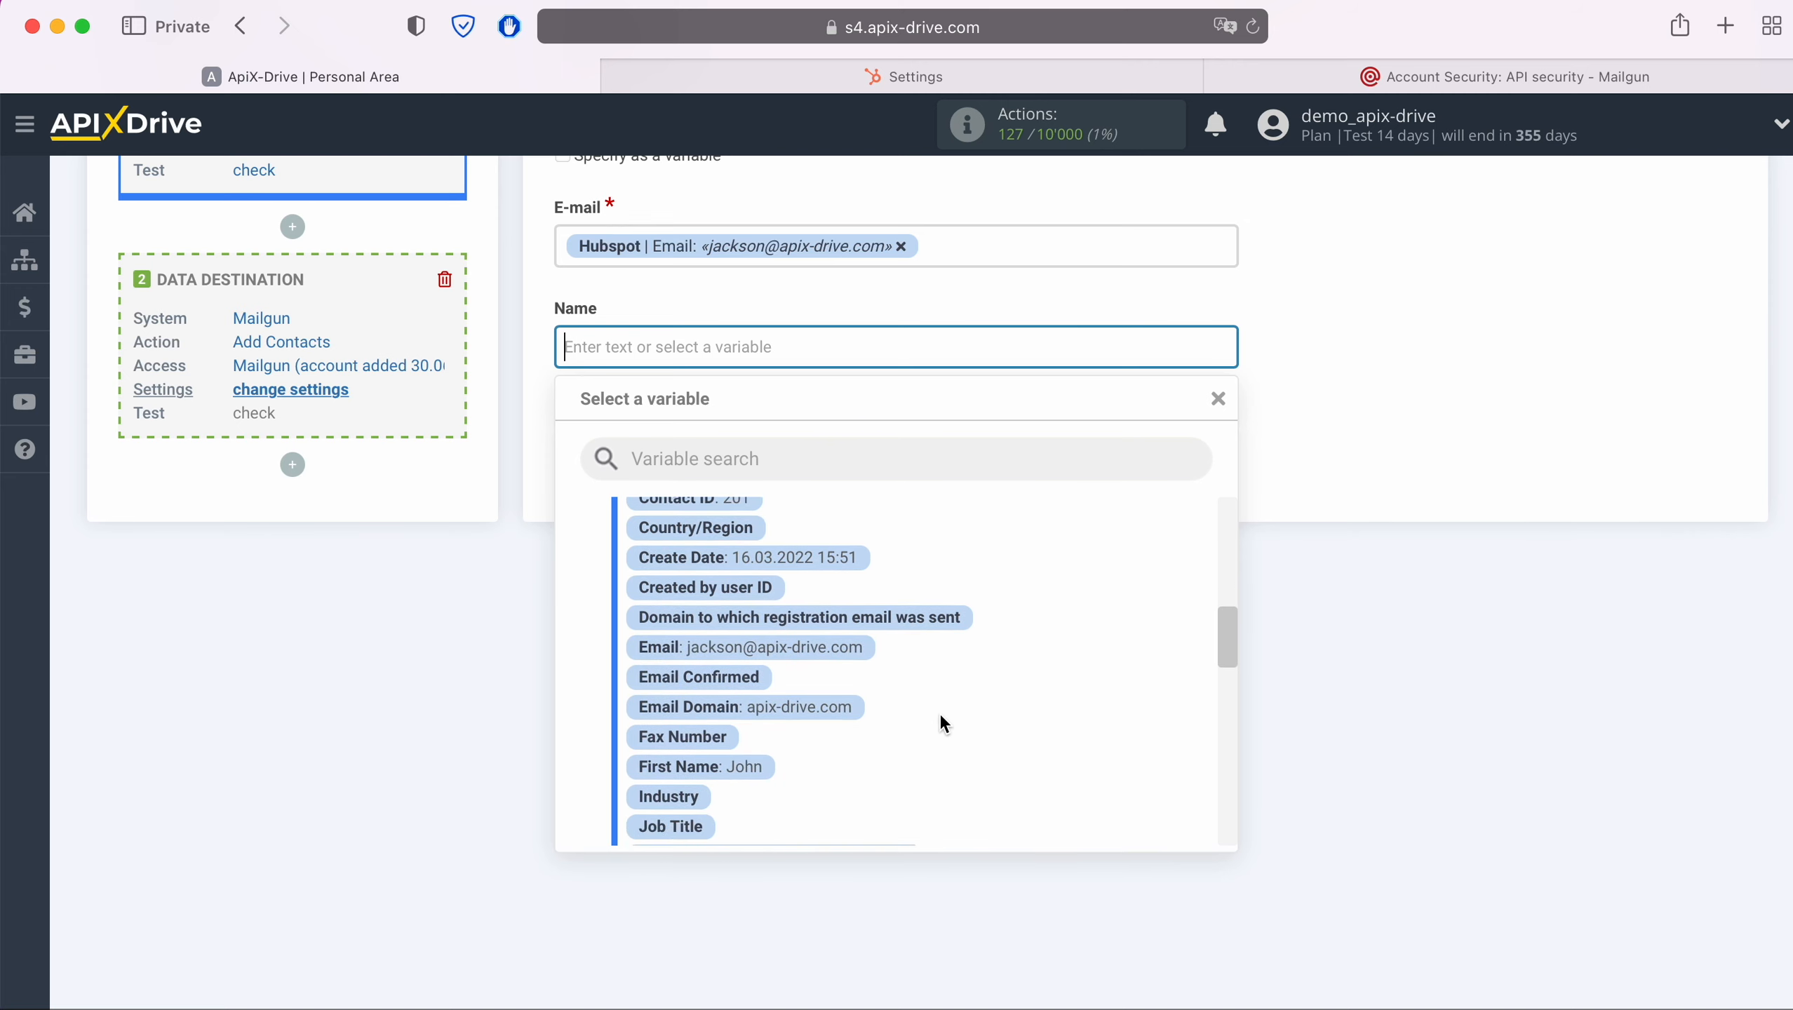
left_click(764, 669)
left_click(854, 346)
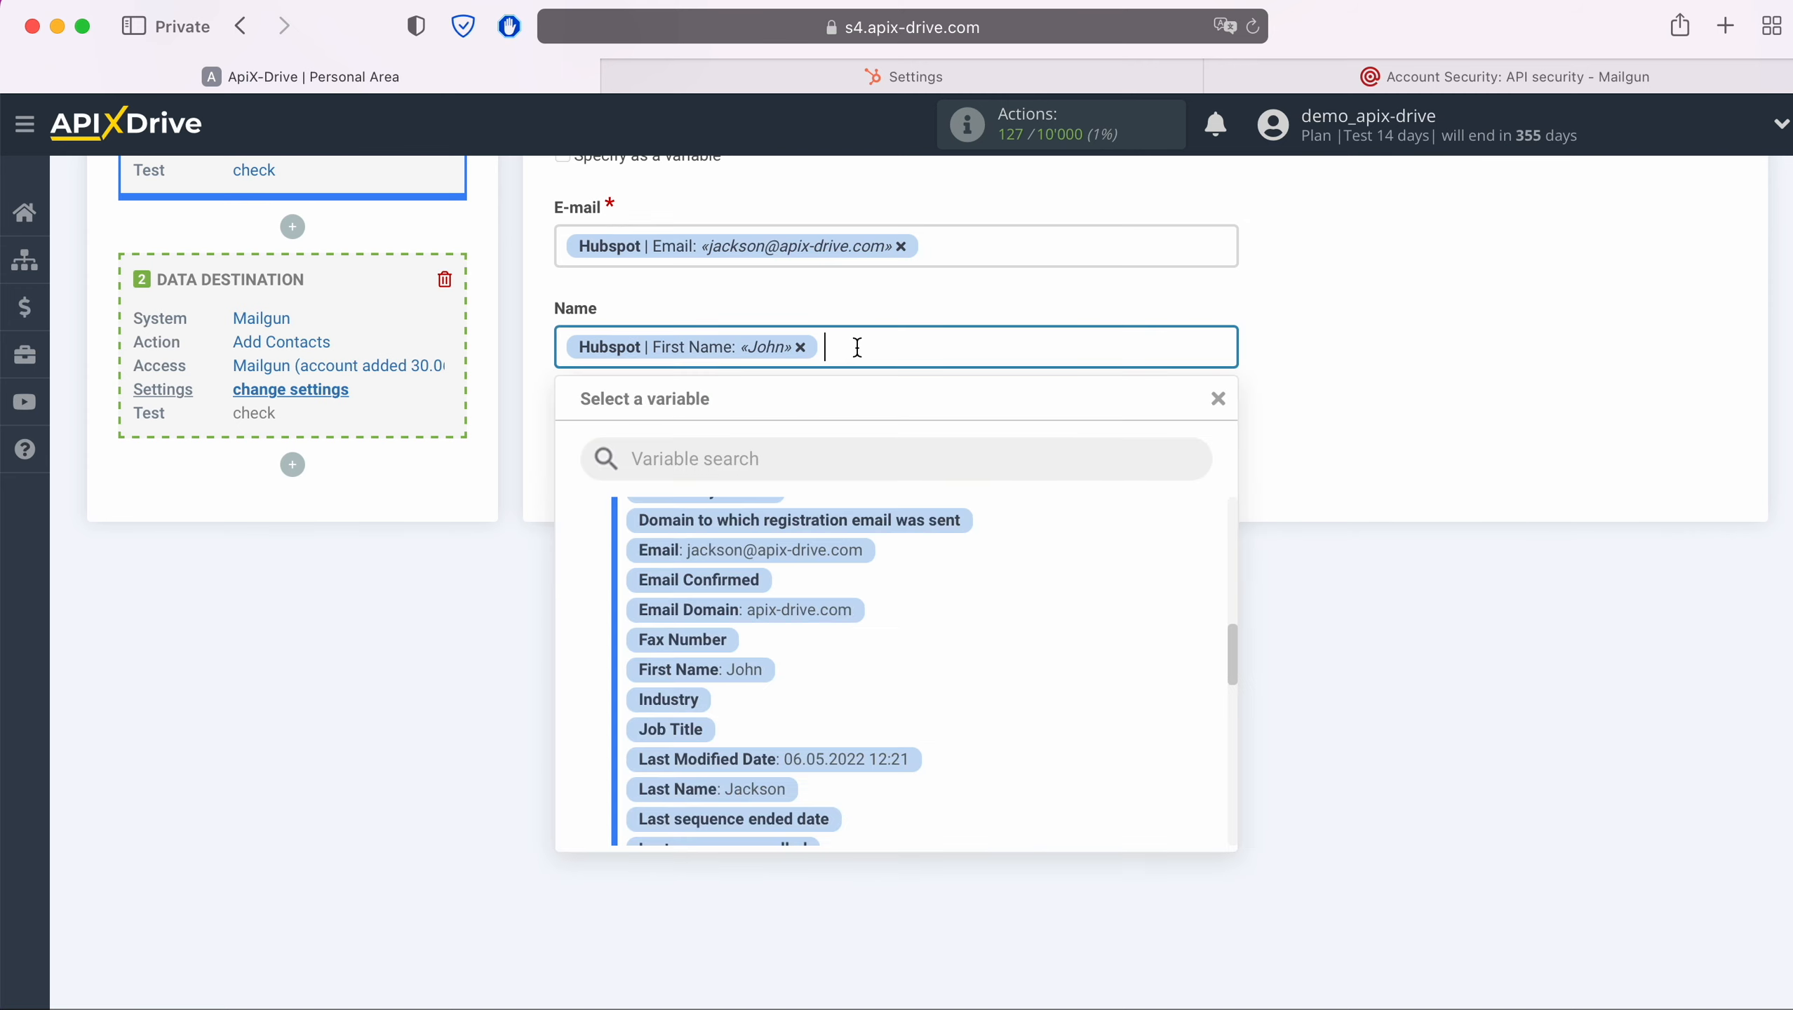
left_click(763, 786)
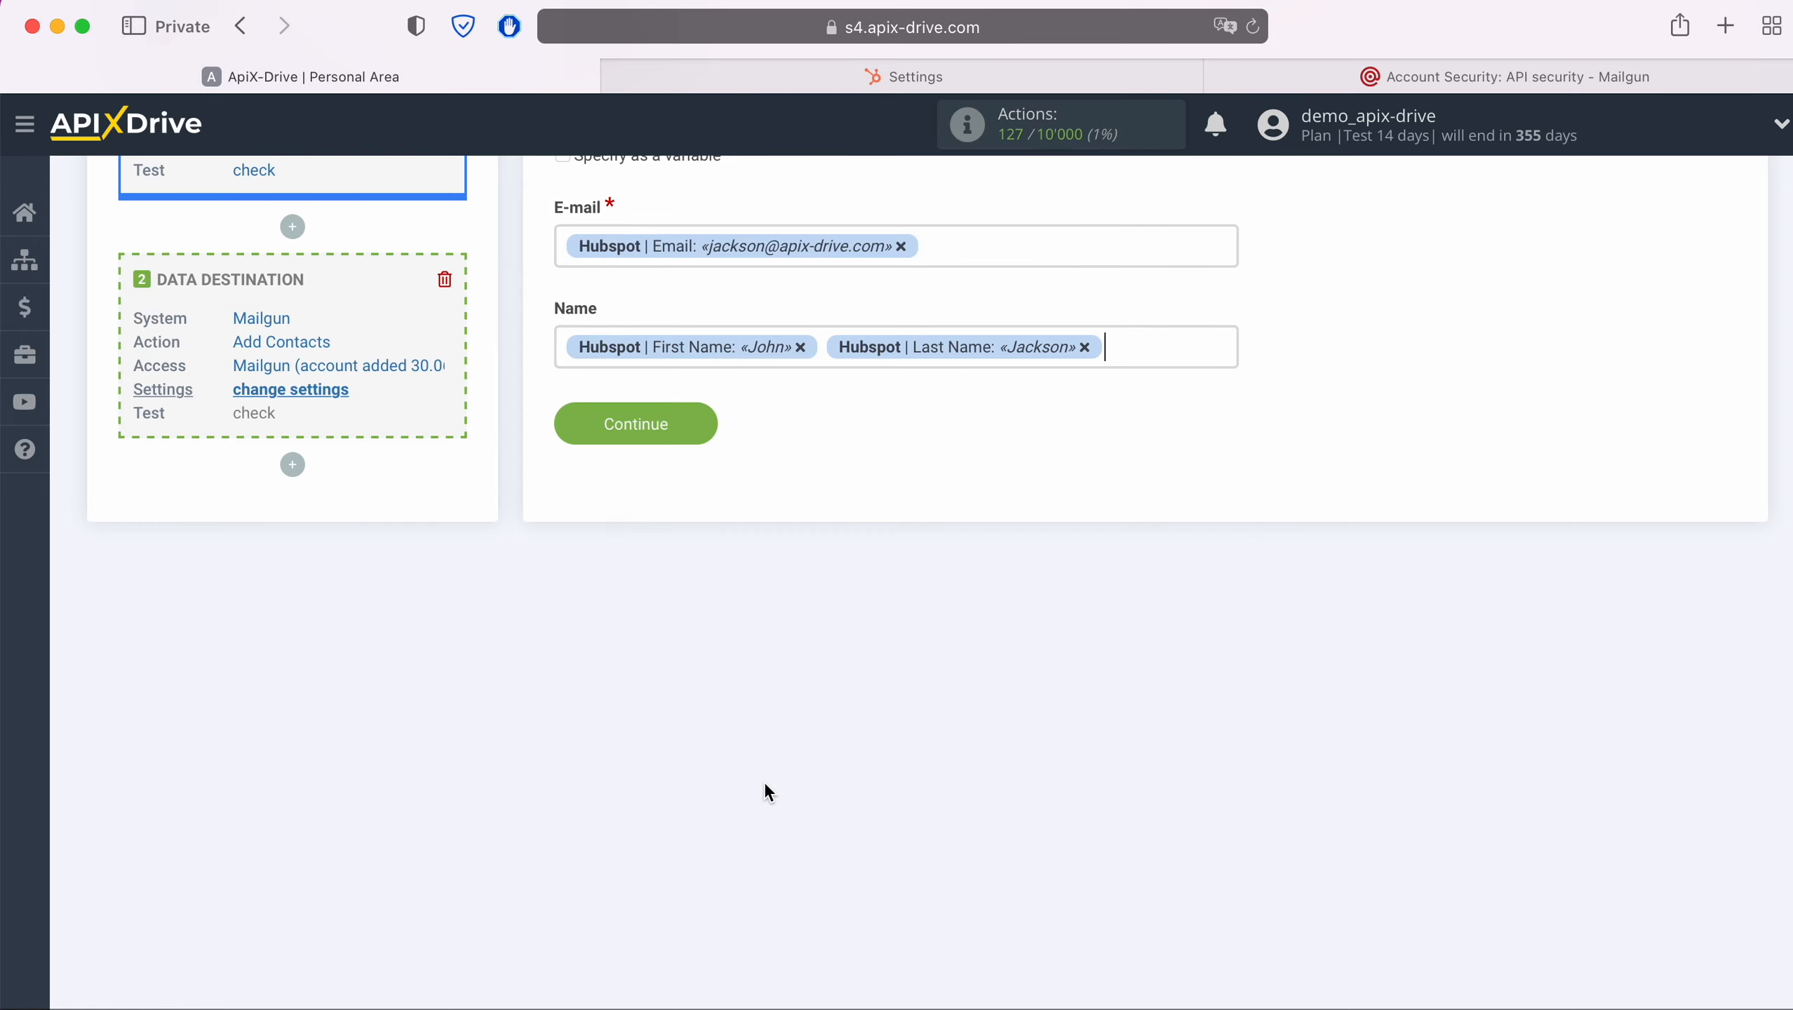
scroll(763, 782, "up", 3)
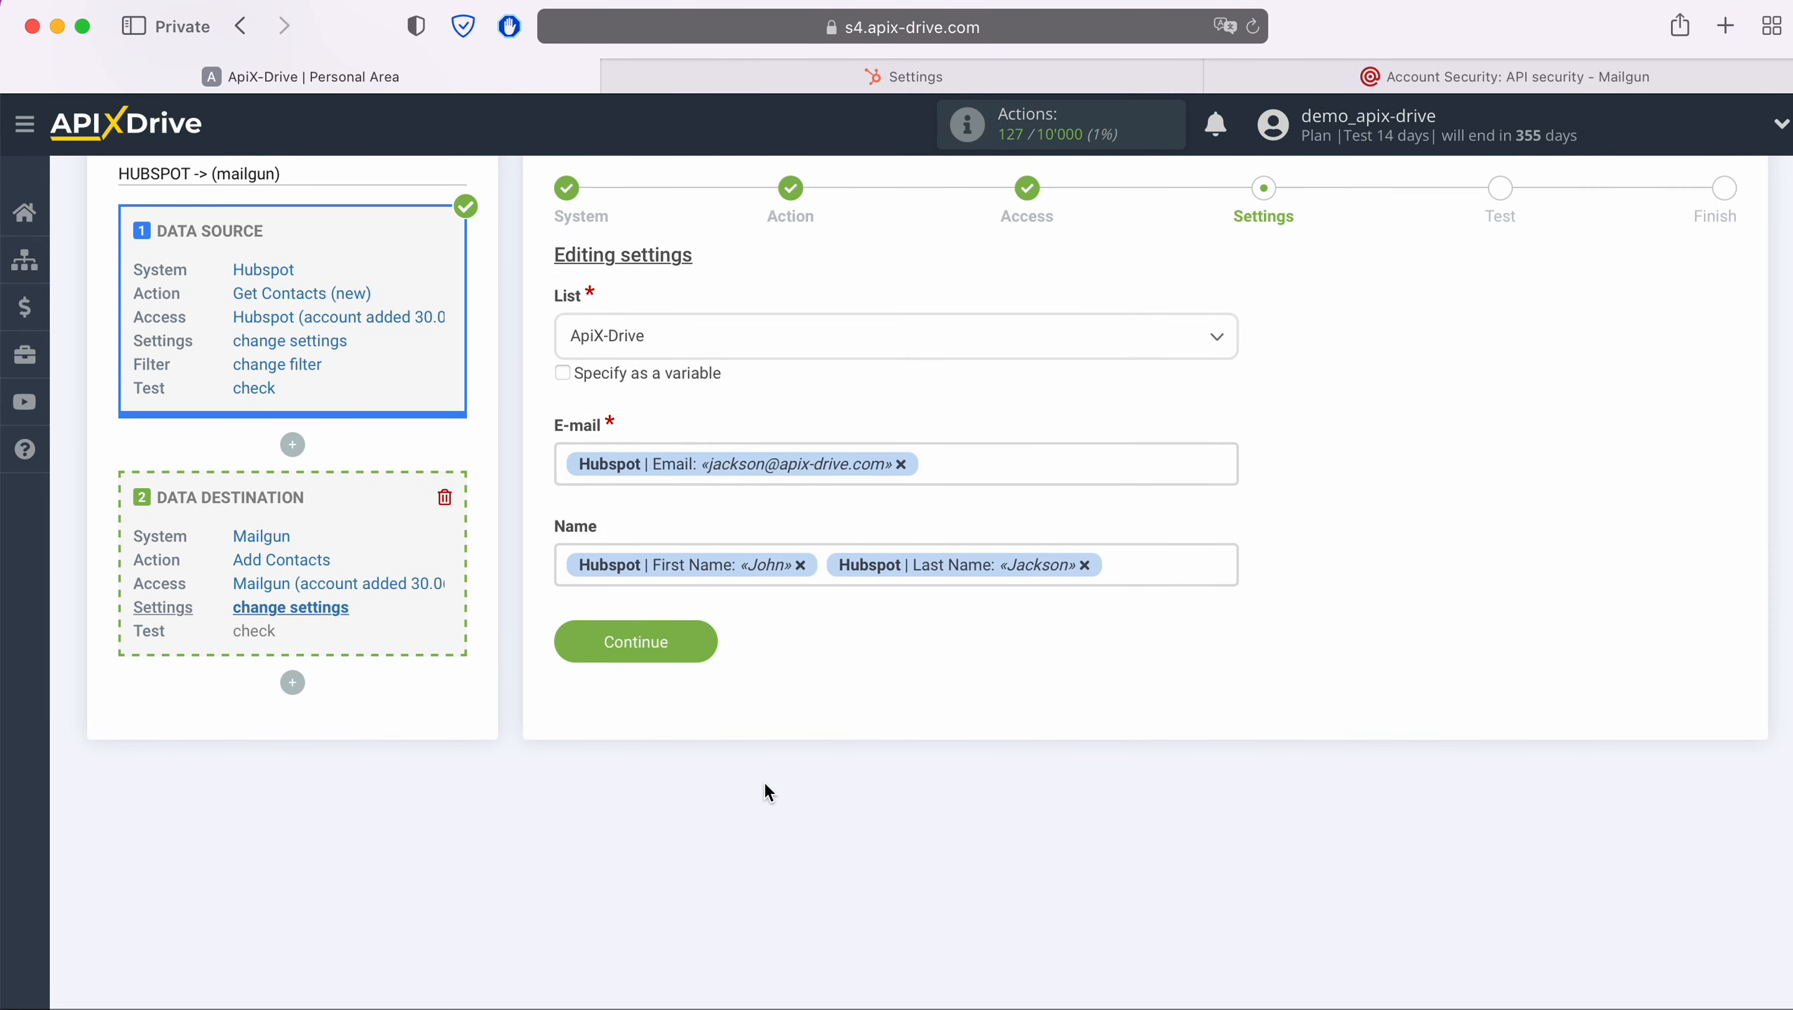
left_click(699, 639)
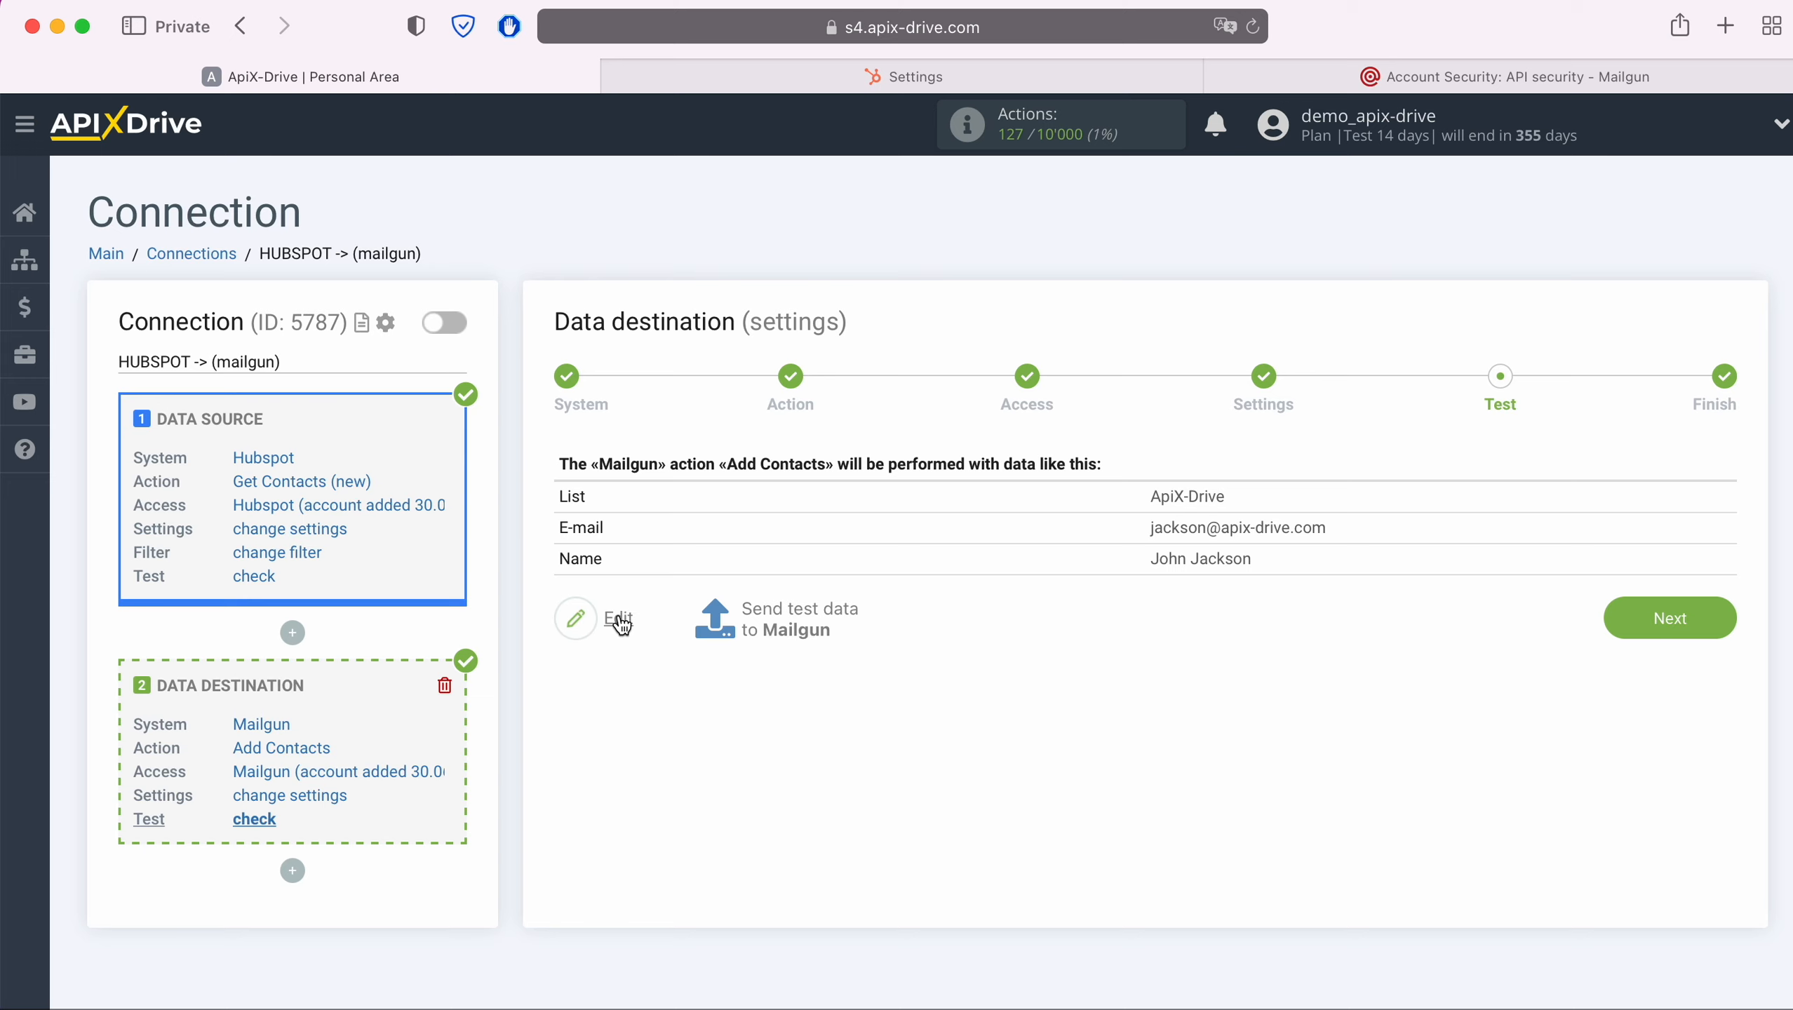
Send test data to Mailgun and check the recipients of the ApiX-Drive mailing list in Mailgun
left_click(794, 610)
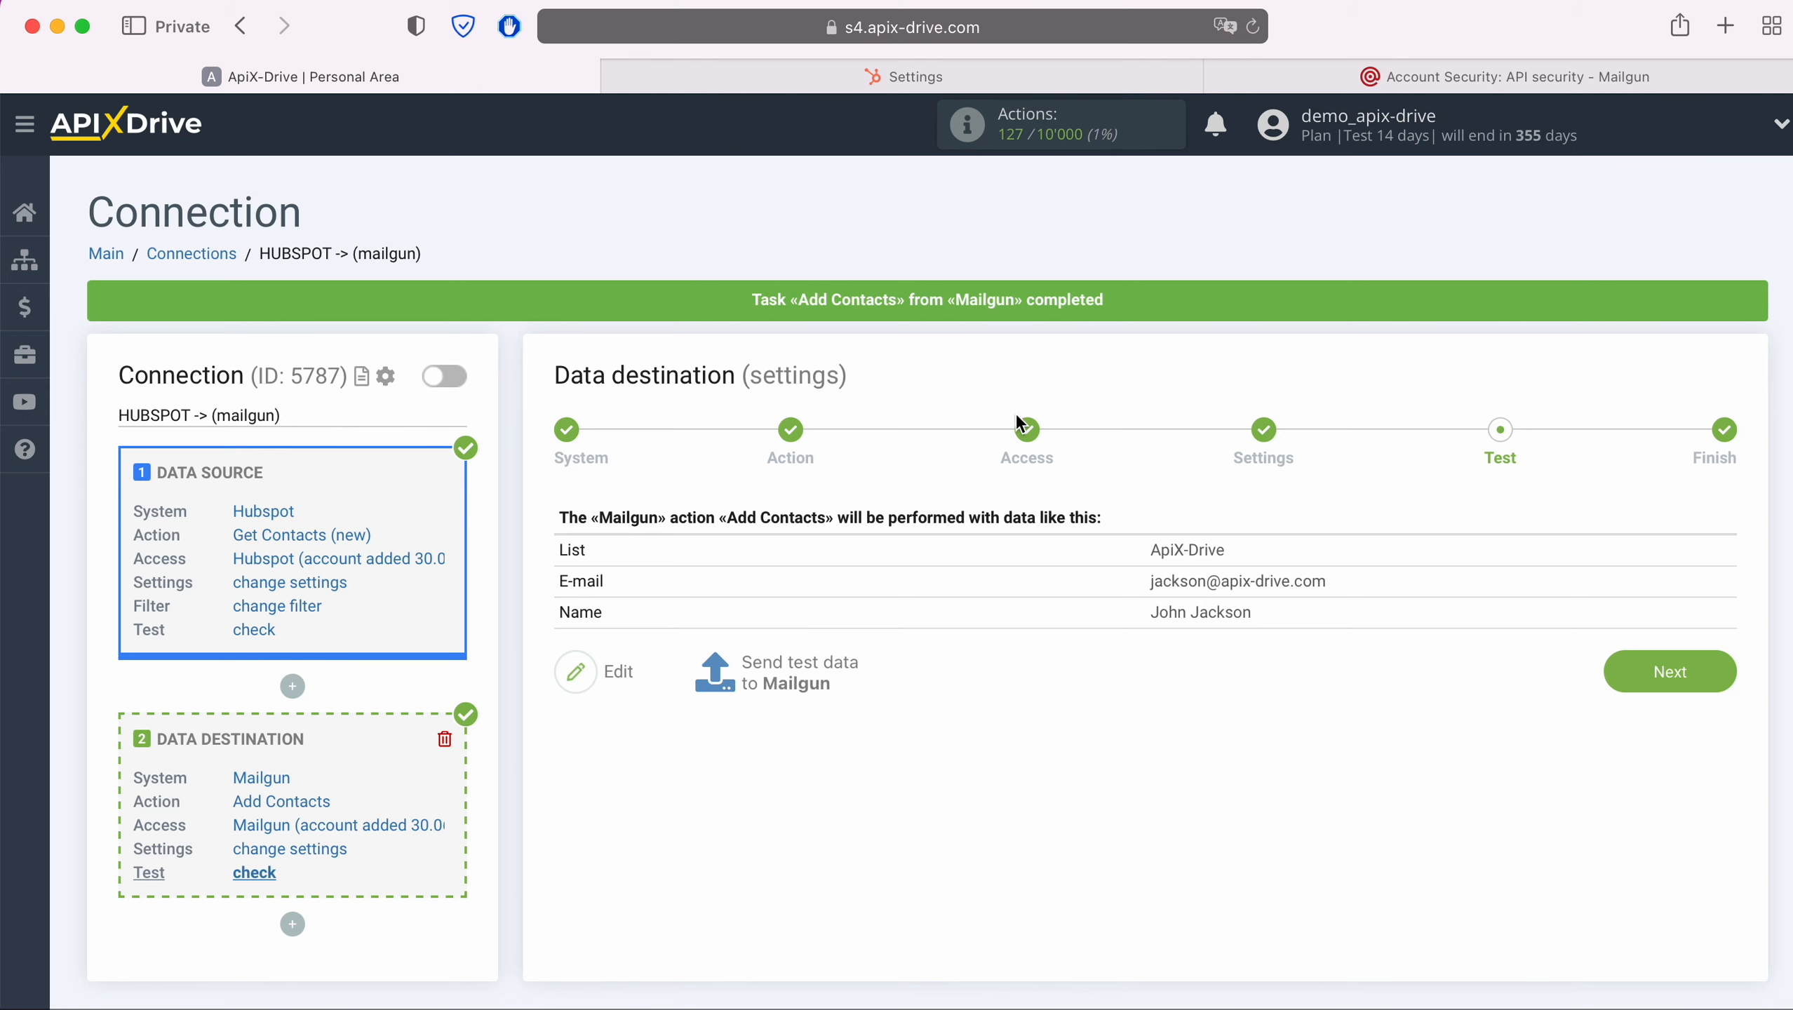
left_click(1260, 83)
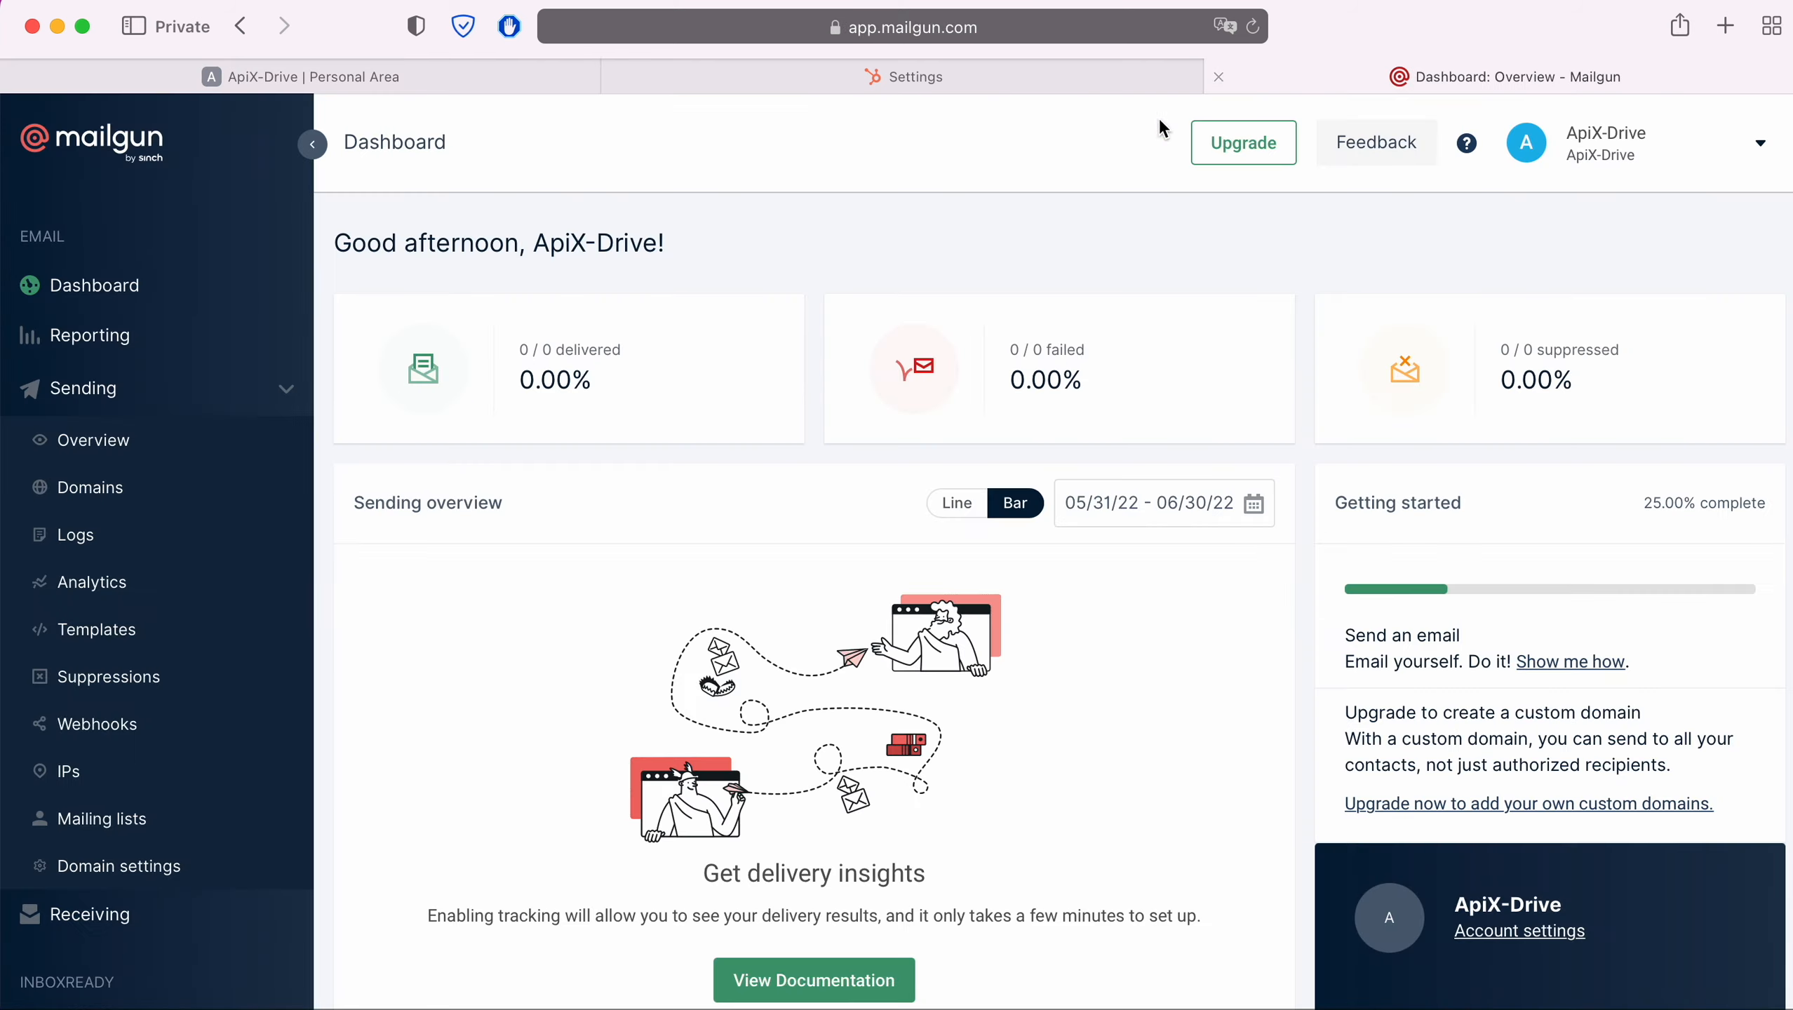
left_click(103, 820)
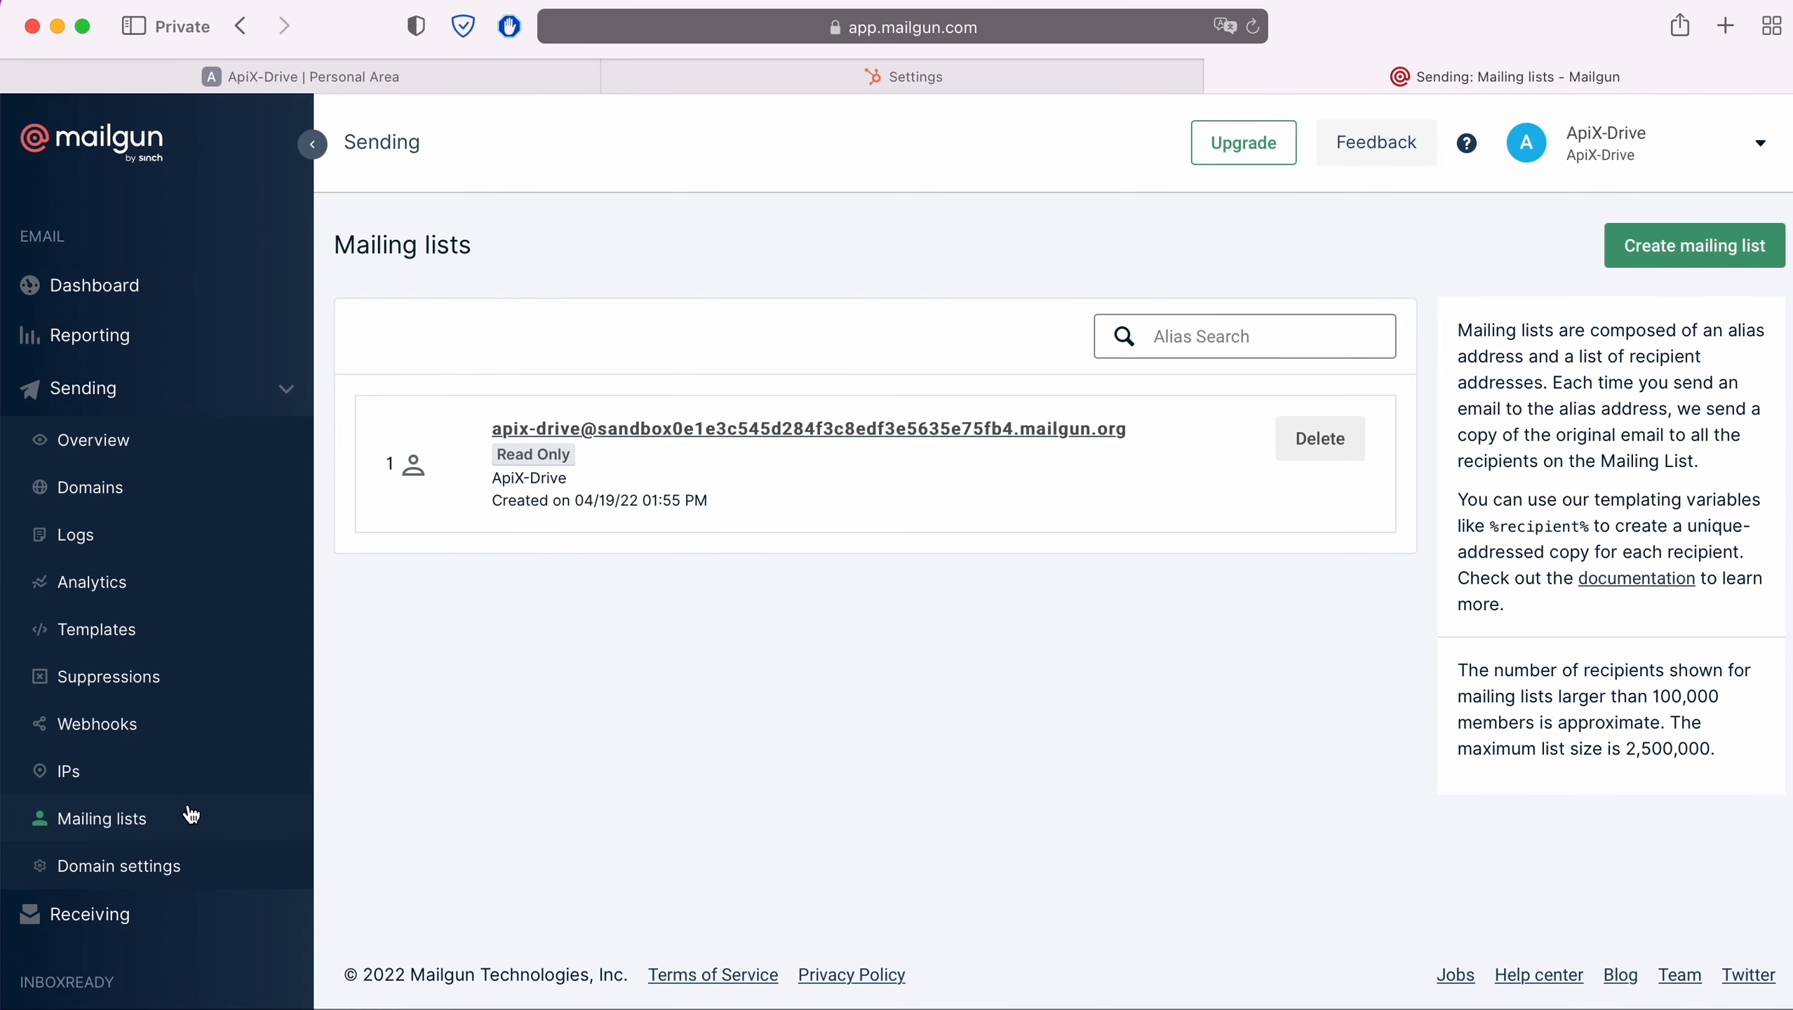
left_click(613, 428)
scroll(613, 423, "down", 5)
scroll(614, 423, "down", 3)
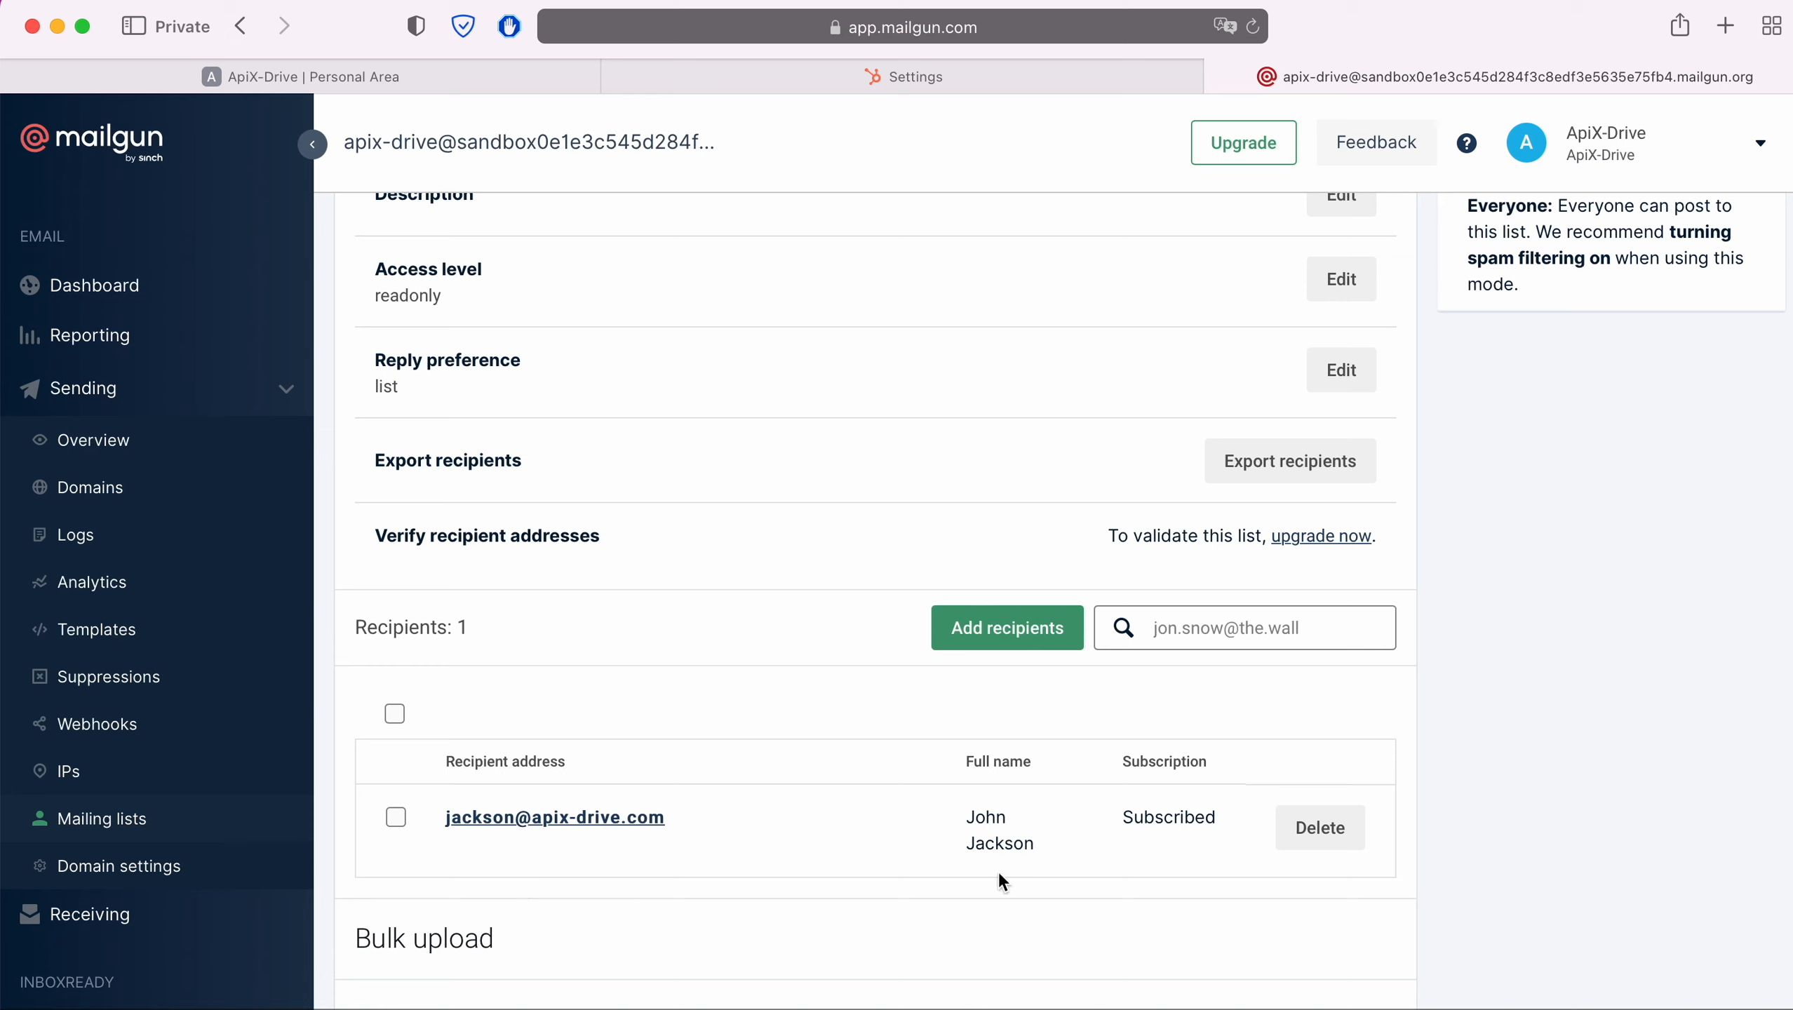
left_click(319, 78)
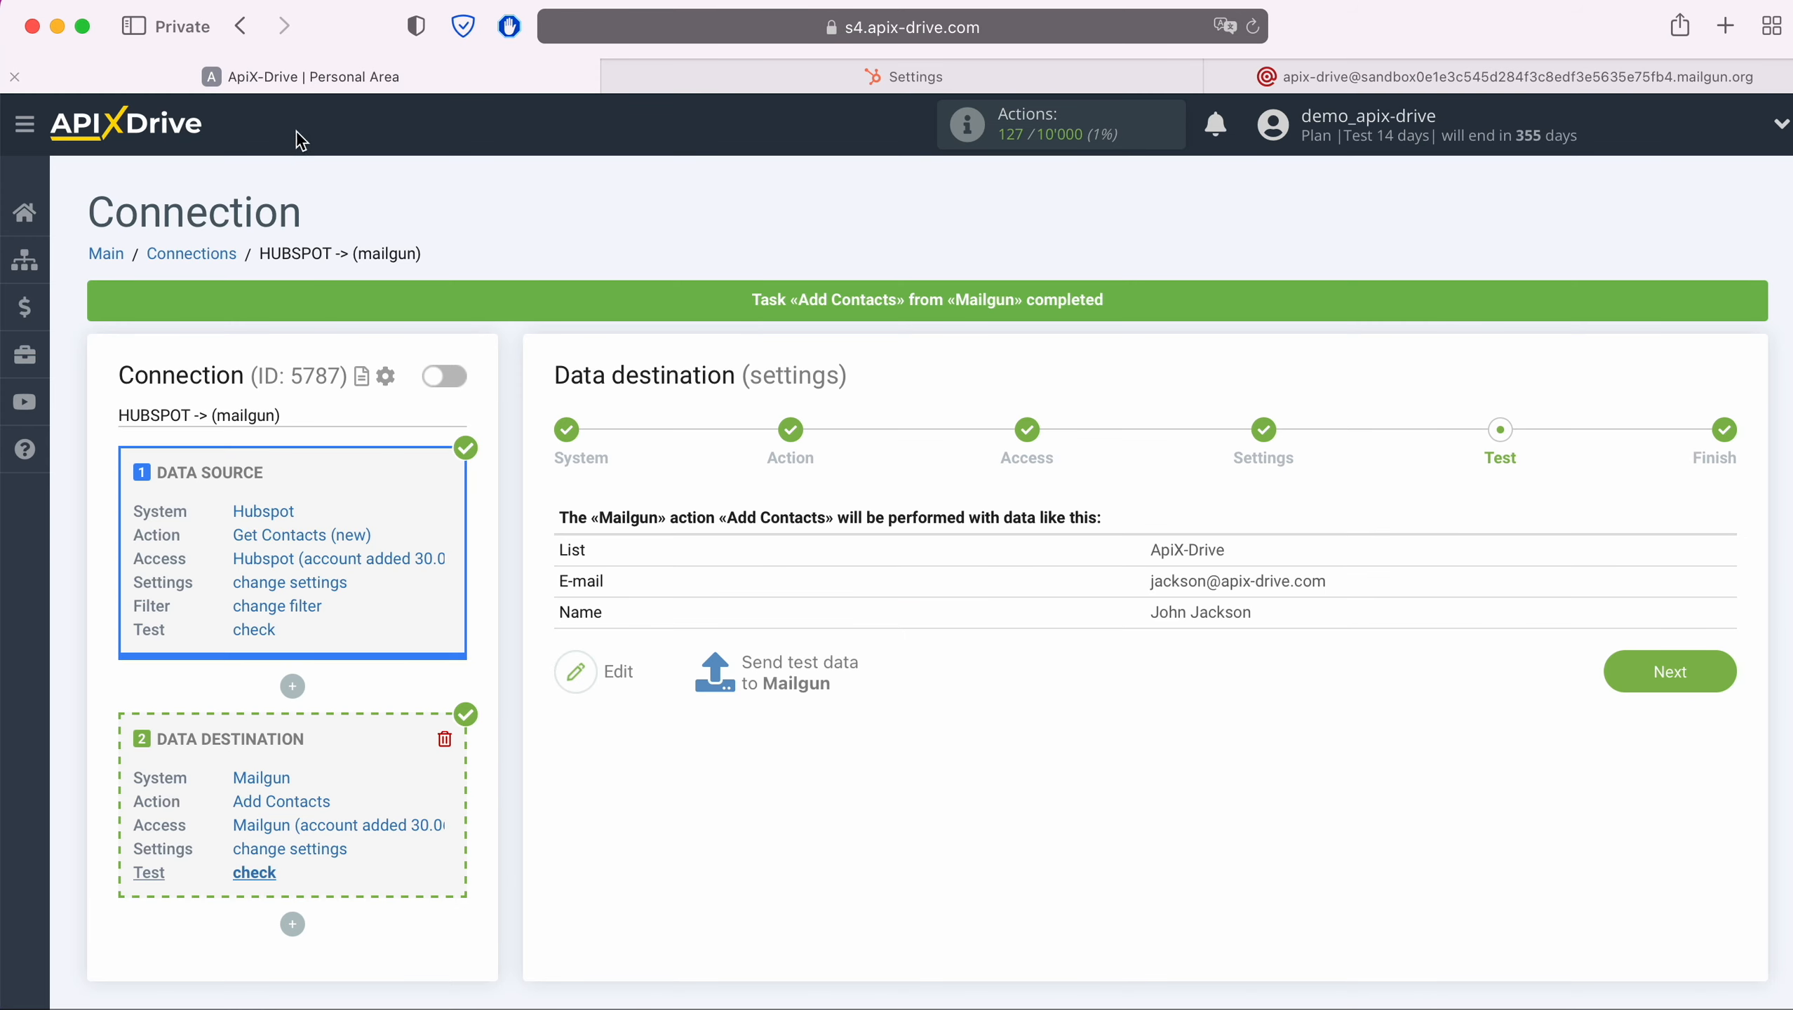
Finish the destination setup and enable auto-update for the connection
left_click(1728, 680)
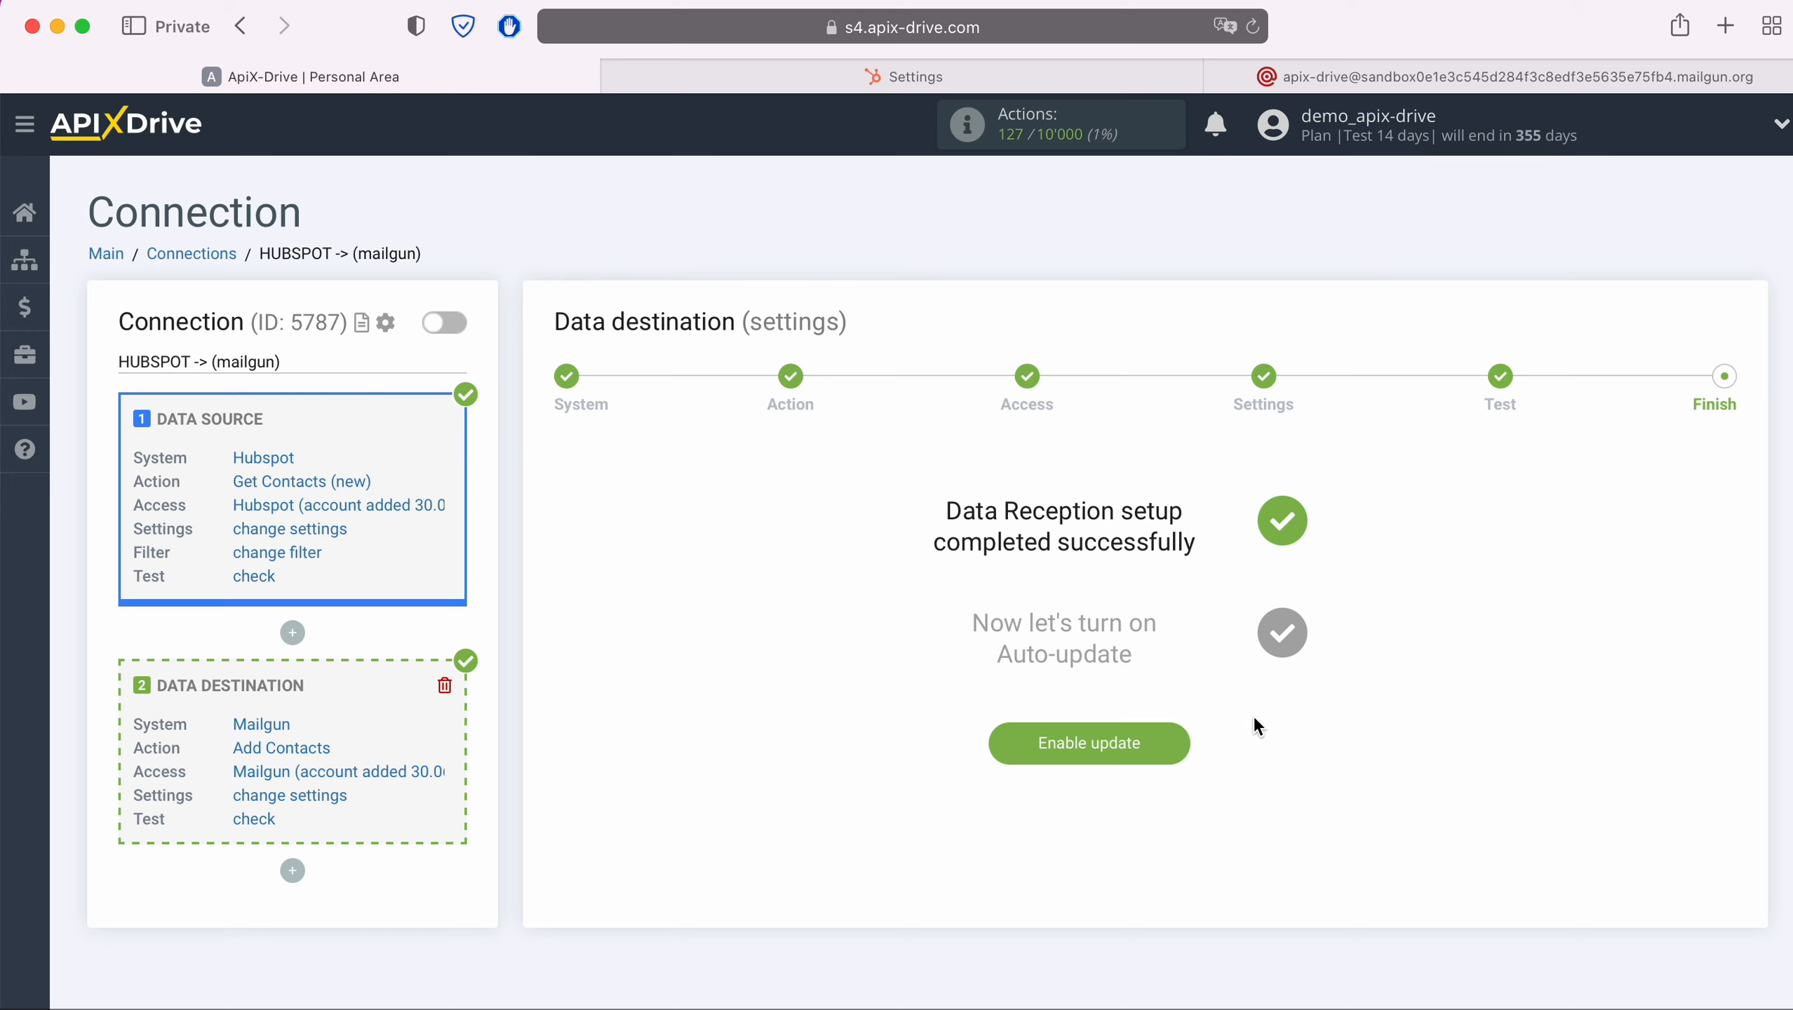
left_click(1177, 741)
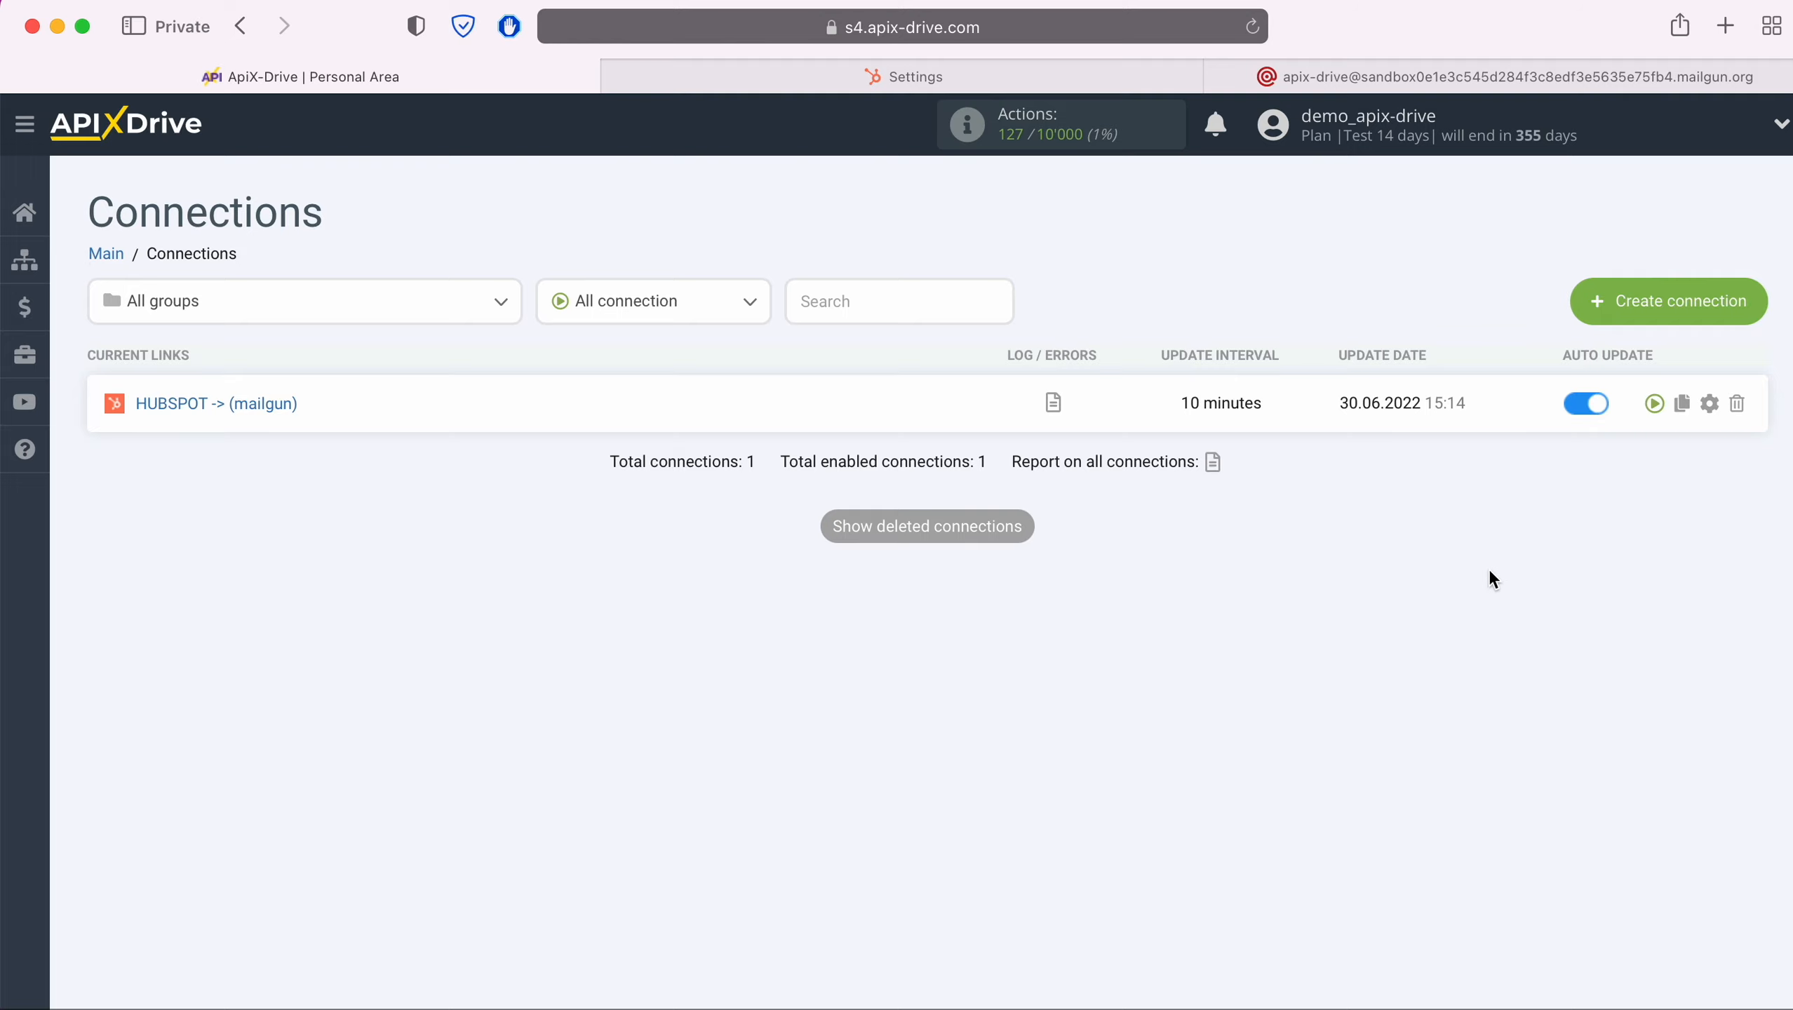
Open the connection's settings and set the update interval to 5 minutes, then save
left_click(1709, 404)
left_click(1072, 577)
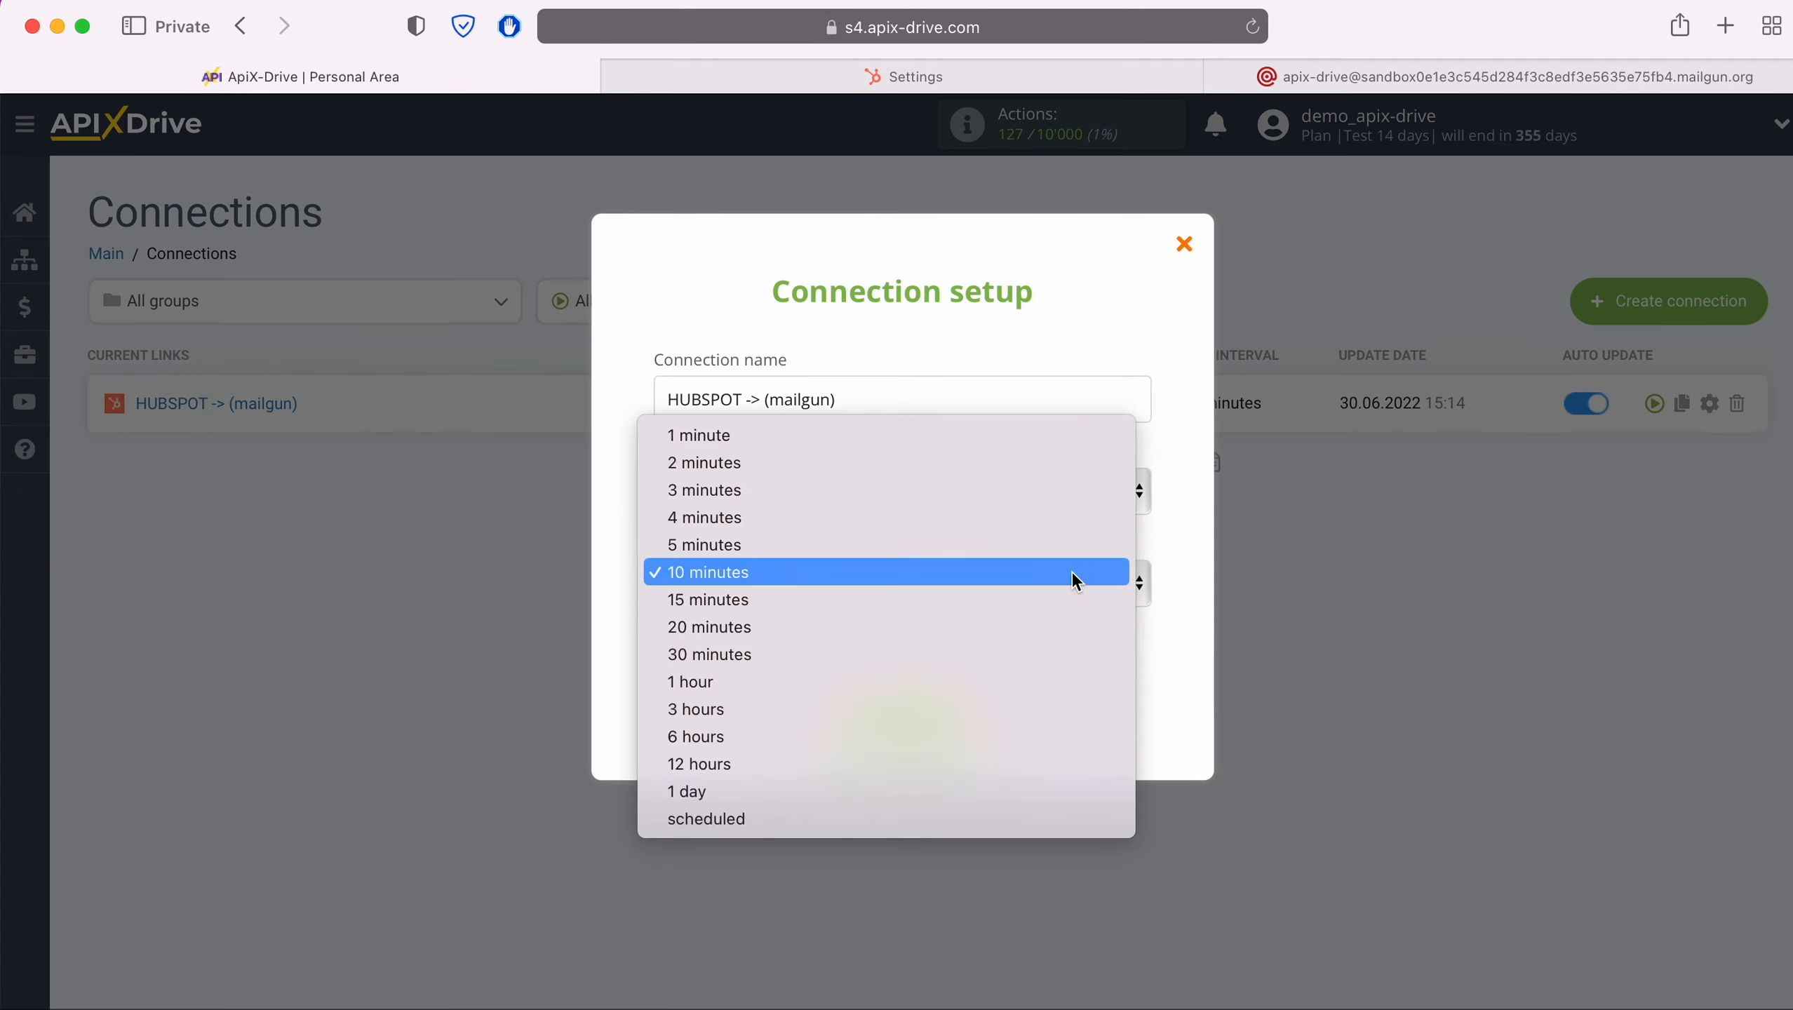
left_click(970, 550)
left_click(963, 716)
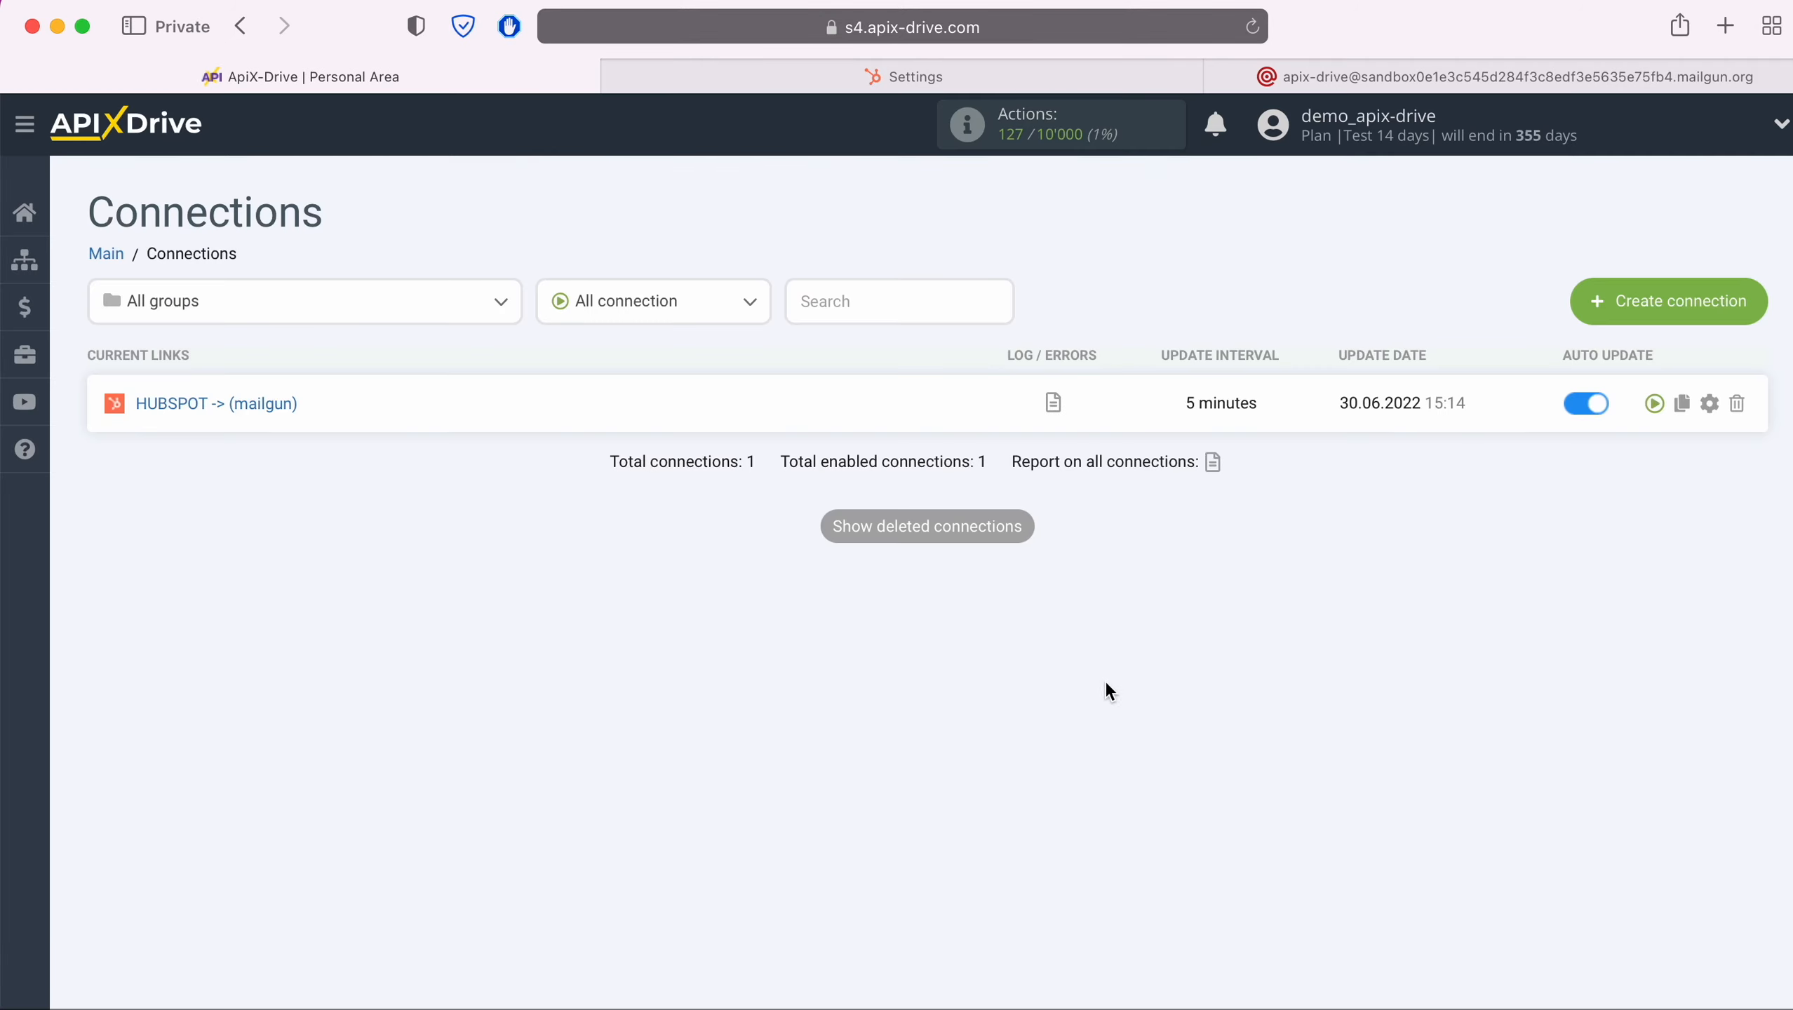